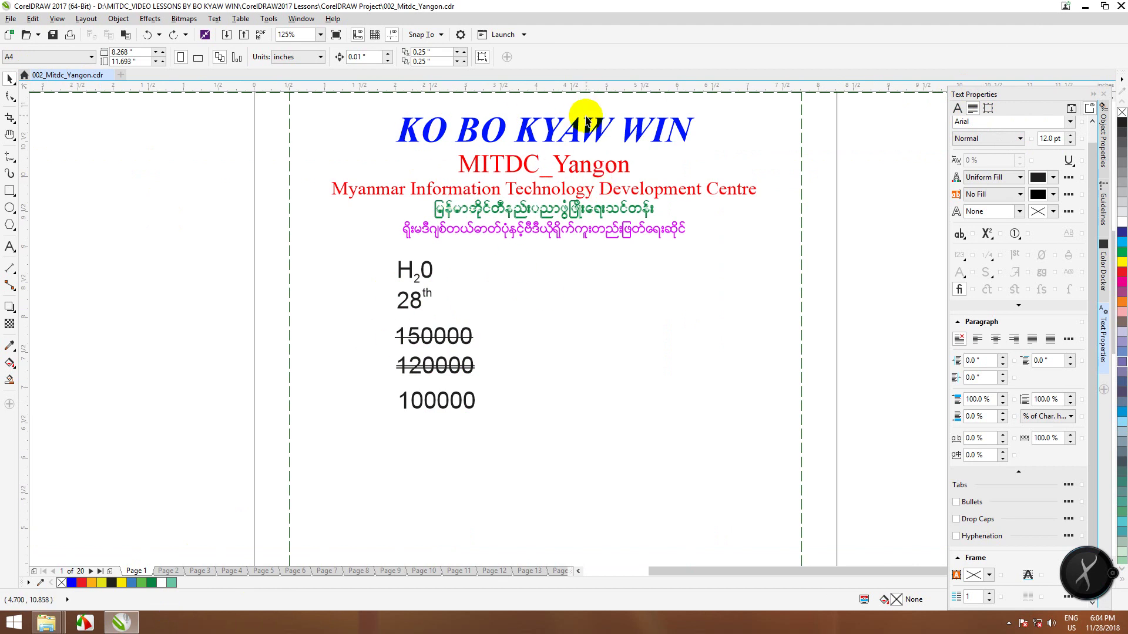
# - Look over the capitalization options for text and go to page 2 of the document
pyautogui.click(961, 235)
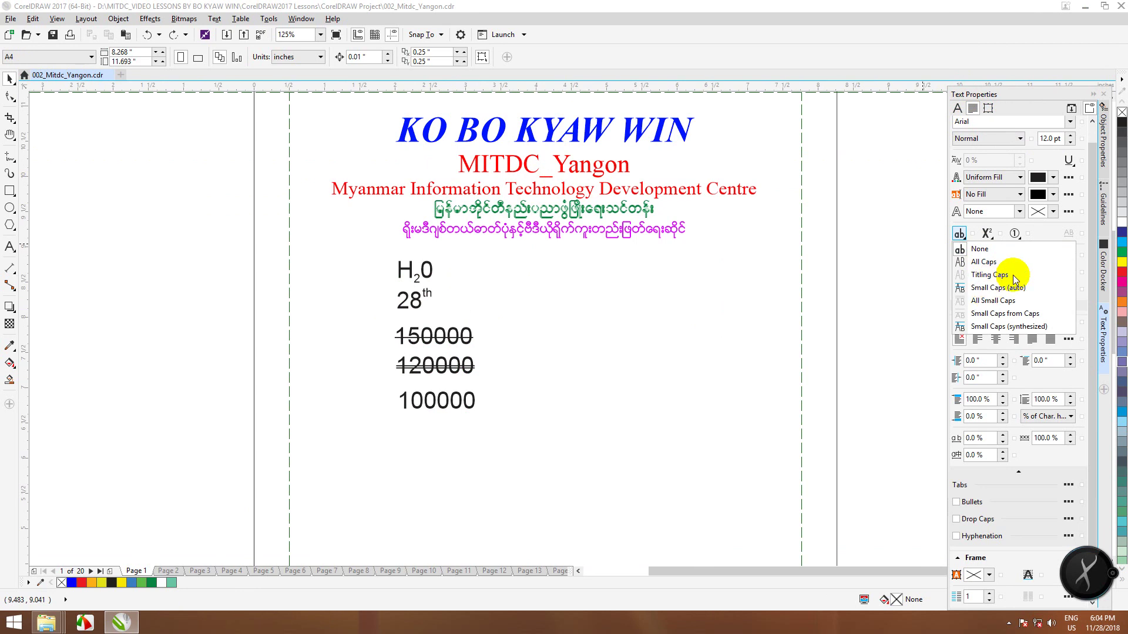
pyautogui.click(544, 128)
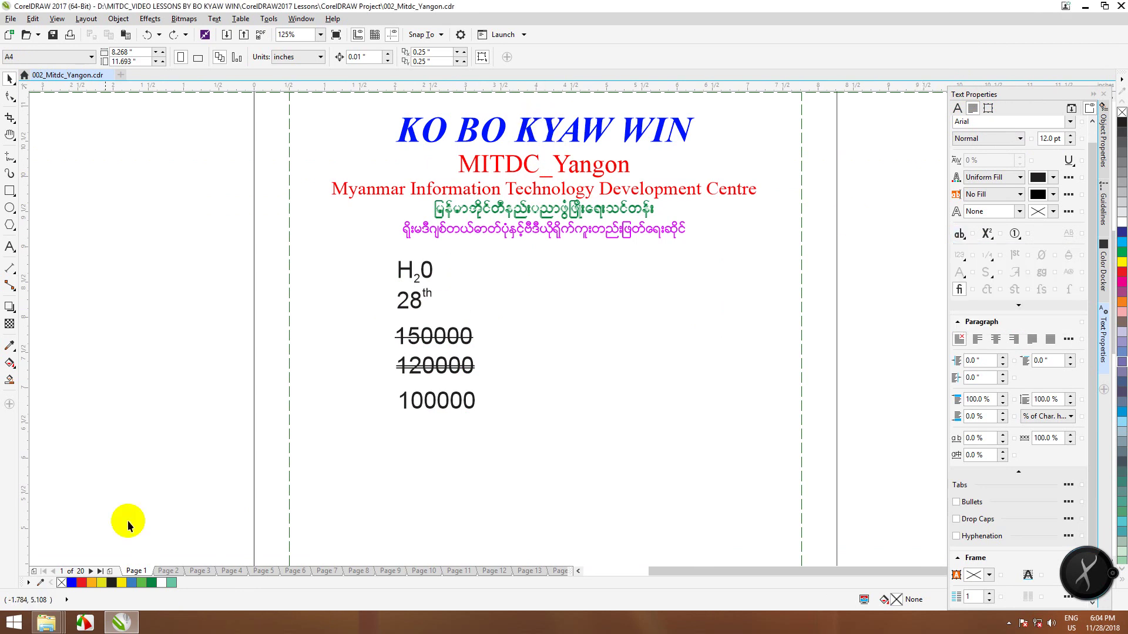
pyautogui.click(169, 570)
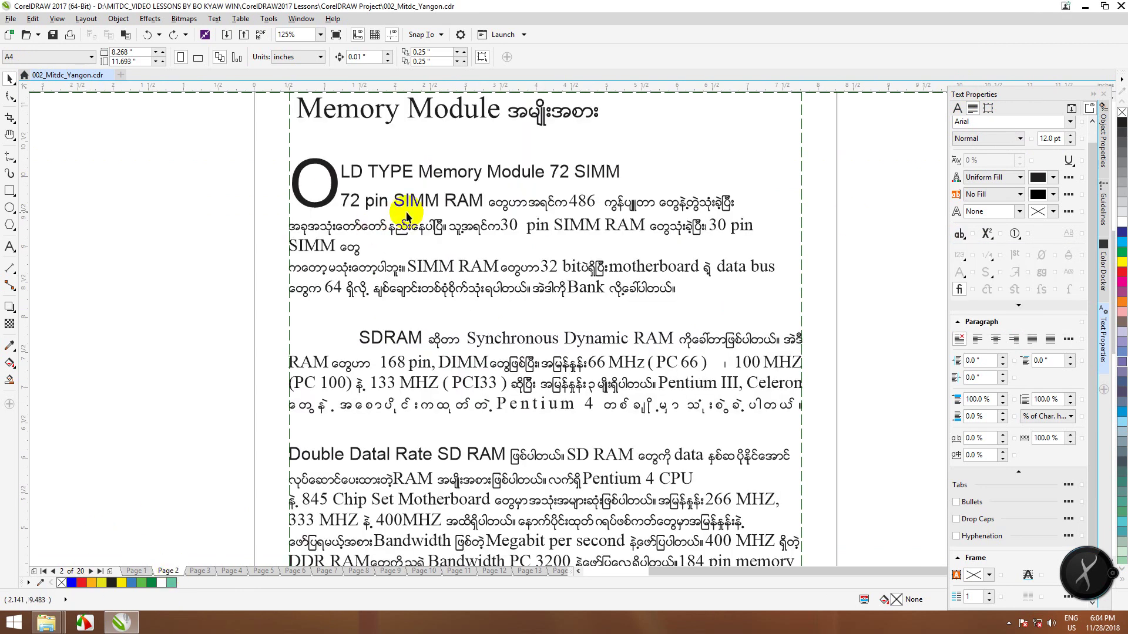
pyautogui.scroll(-2, 411, 211)
pyautogui.scroll(2, 413, 217)
# - Try Titling Caps and All Caps on the whole "Memory Module" heading, and undo the capitalization change
pyautogui.doubleClick(393, 132)
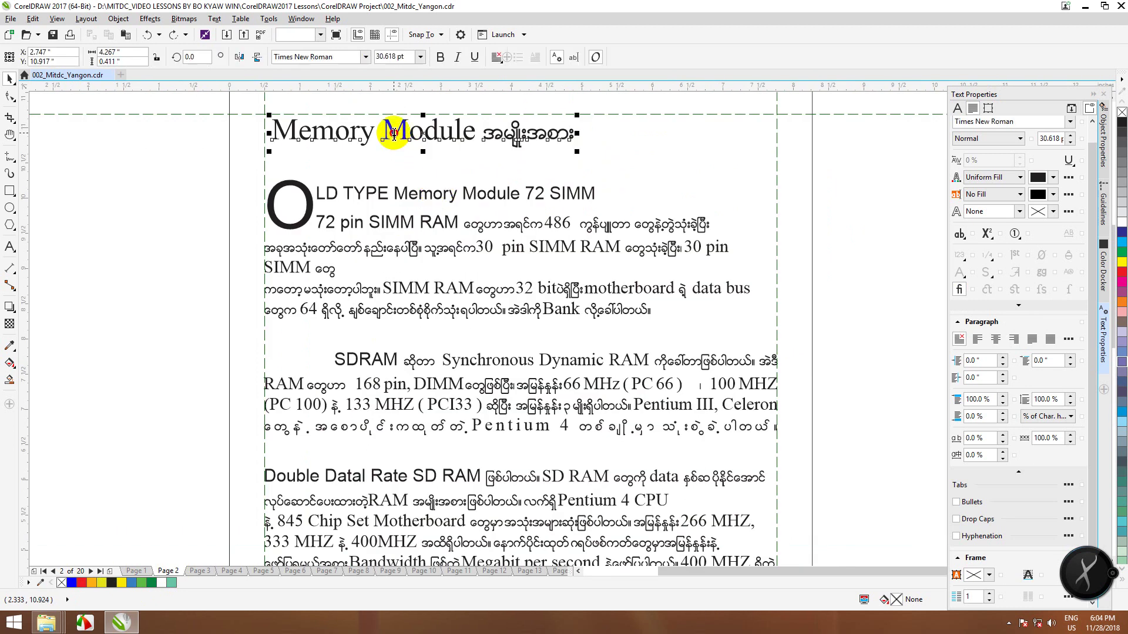
pyautogui.moveTo(273, 128); pyautogui.dragTo(581, 124)
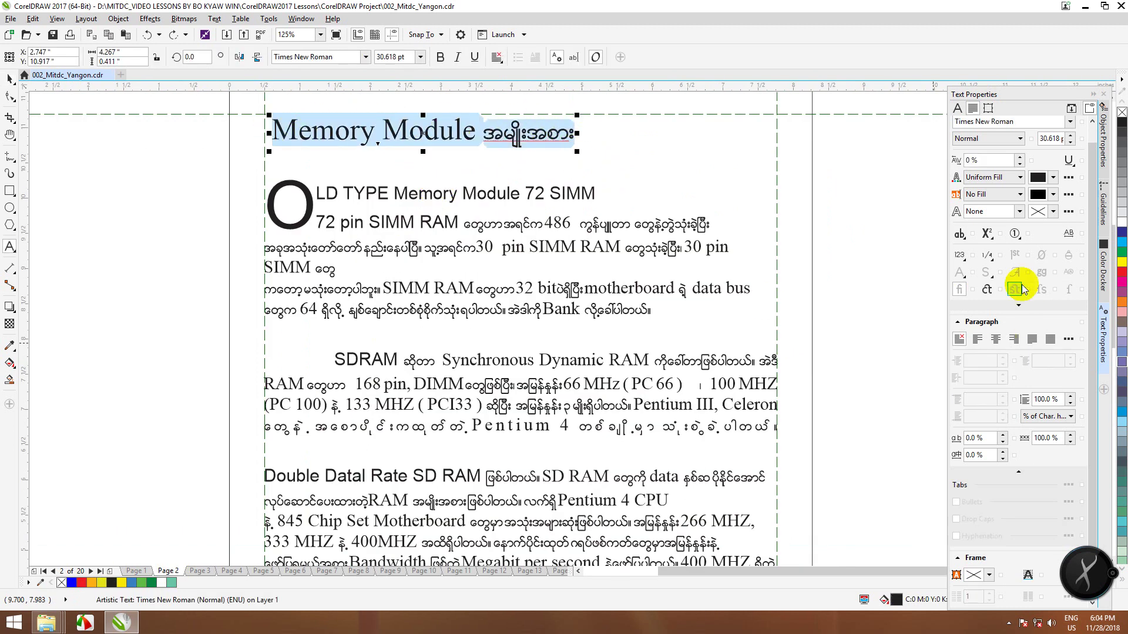
pyautogui.click(960, 234)
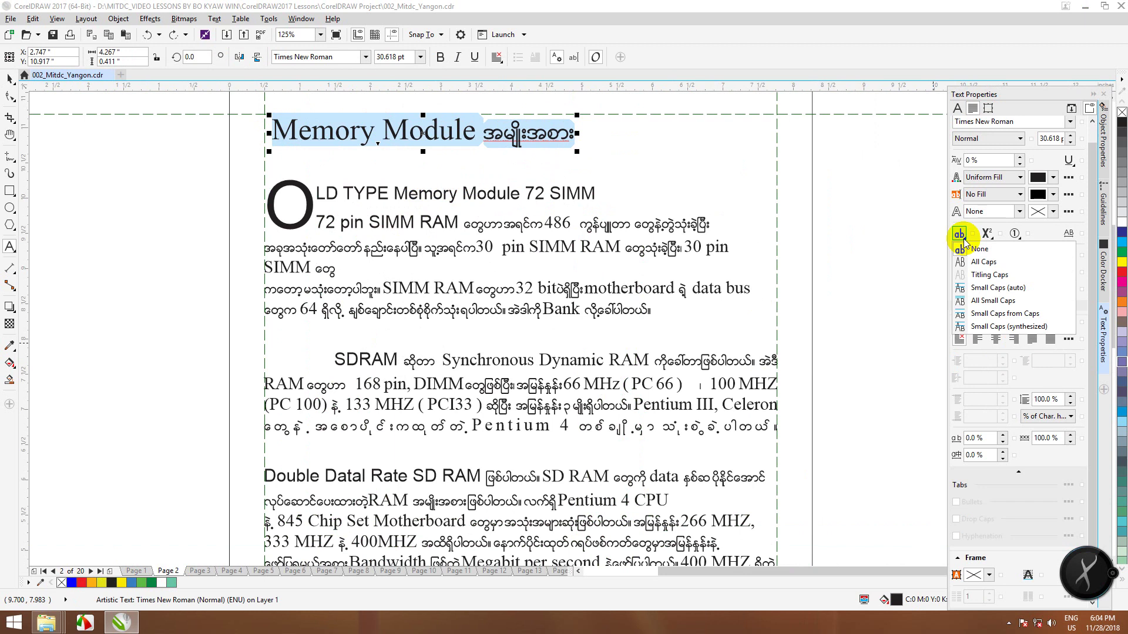
pyautogui.click(986, 276)
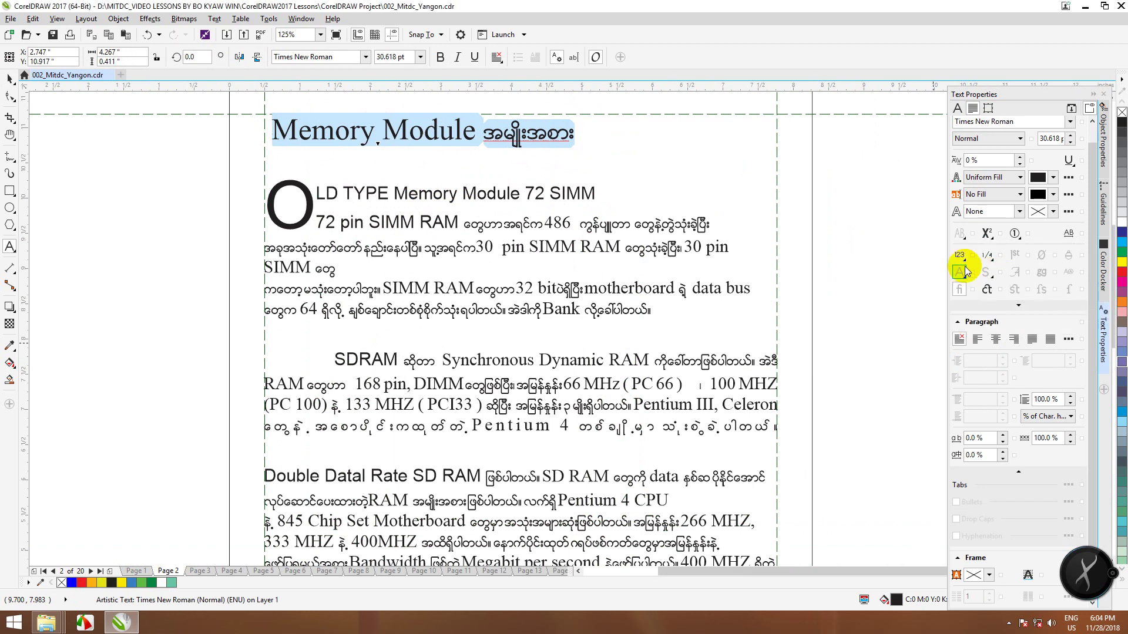
pyautogui.click(962, 239)
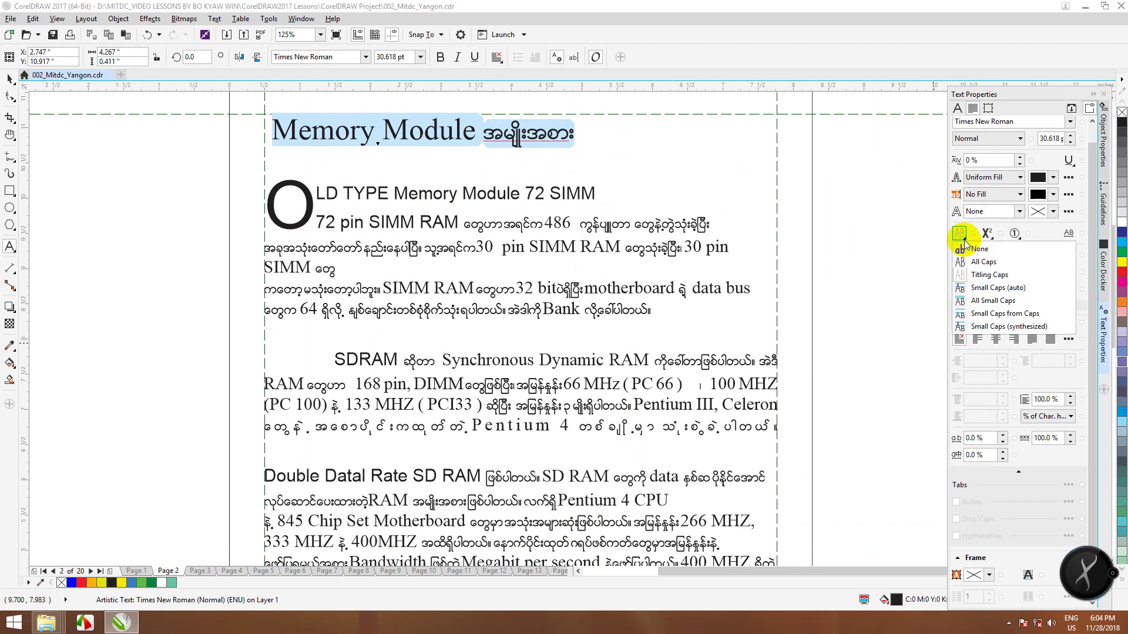
pyautogui.click(988, 262)
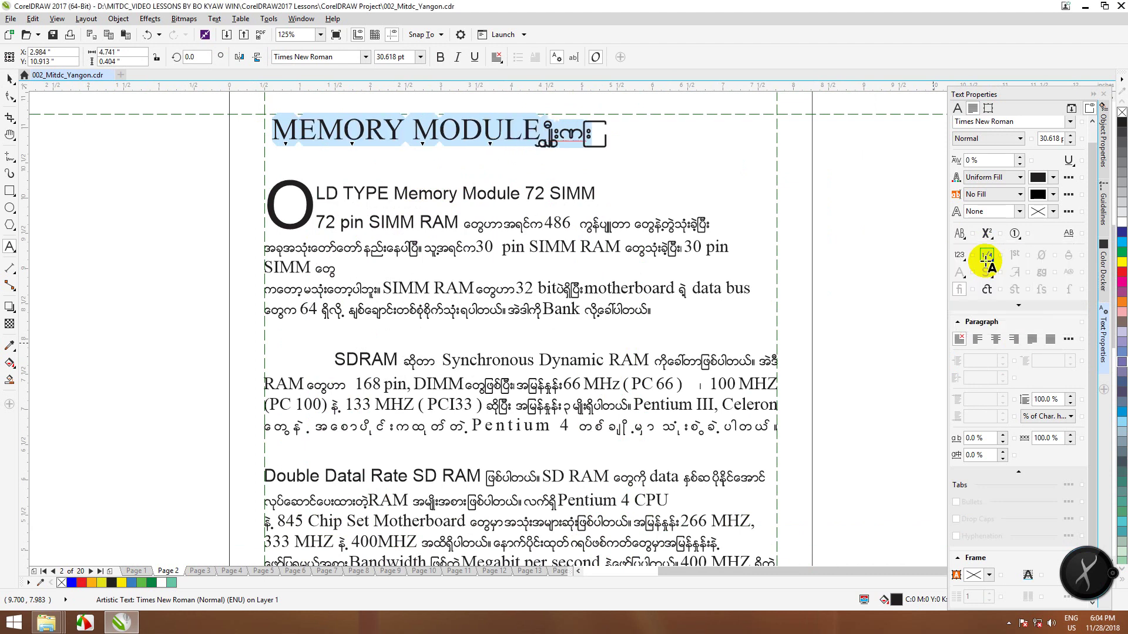
pyautogui.hotkey('ctrl', 'z')
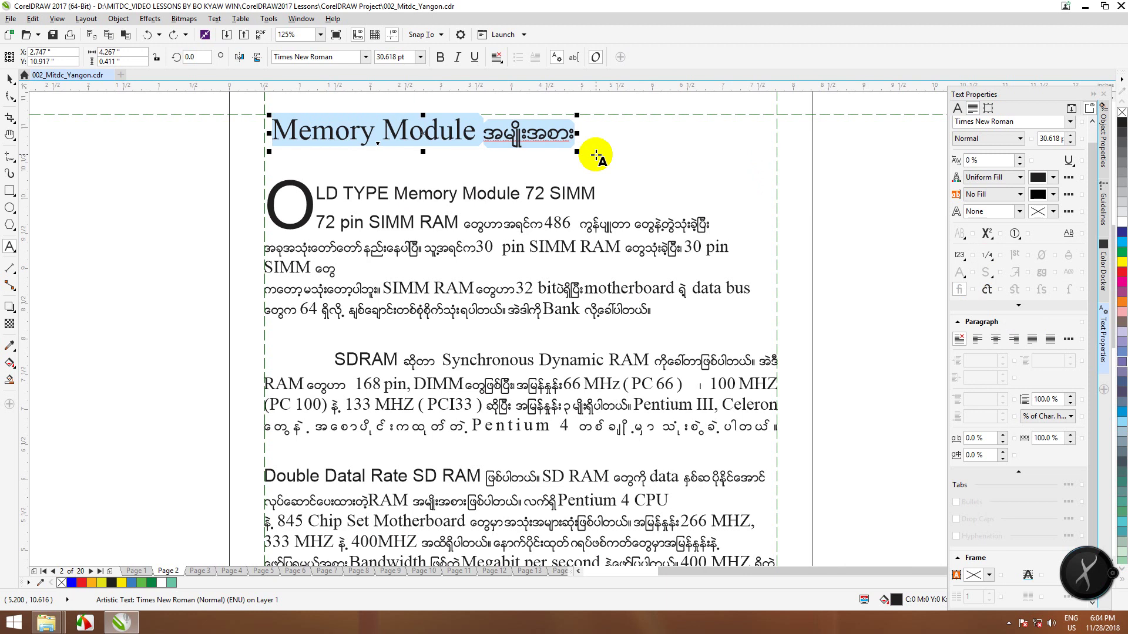
# - Turn off the drop cap for the paragraph beginning "OLD TYPE Memory Module" and reselect its first letter
pyautogui.scroll(-2, 352, 215)
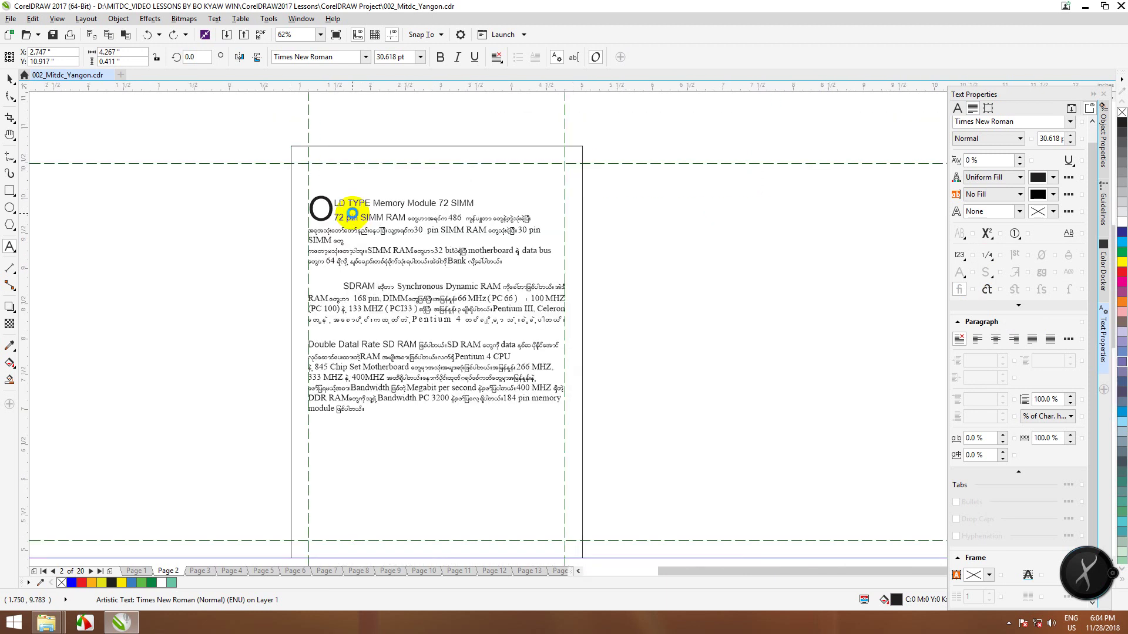
pyautogui.scroll(2, 353, 215)
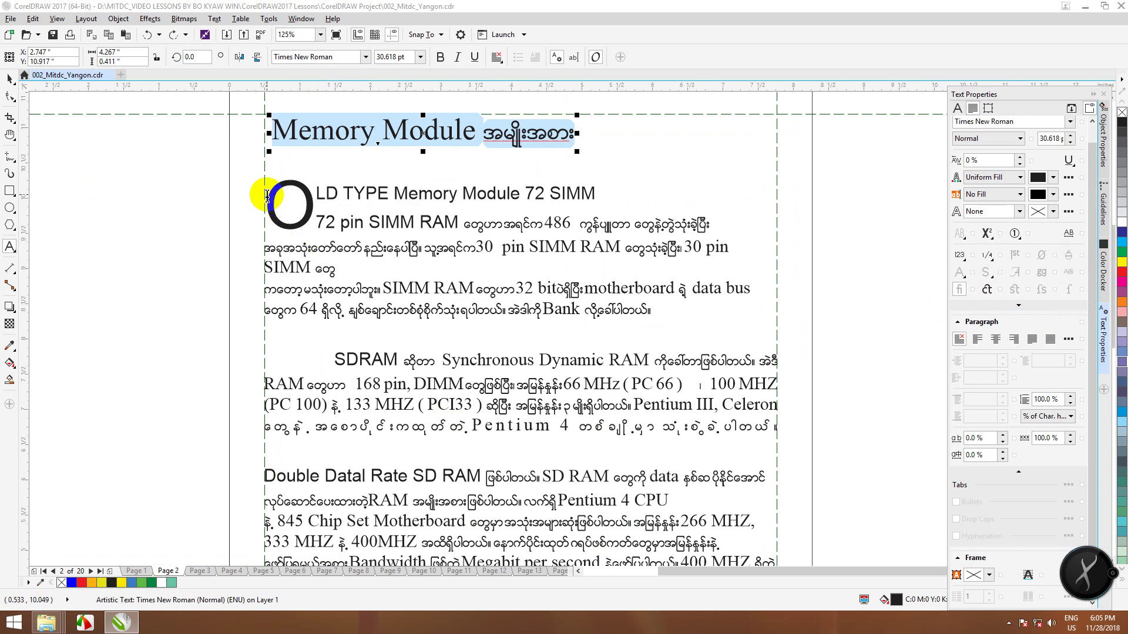
pyautogui.moveTo(265, 194)
pyautogui.mouseDown()
pyautogui.moveTo(309, 201)
pyautogui.moveTo(282, 202)
pyautogui.mouseUp()
pyautogui.click(310, 200)
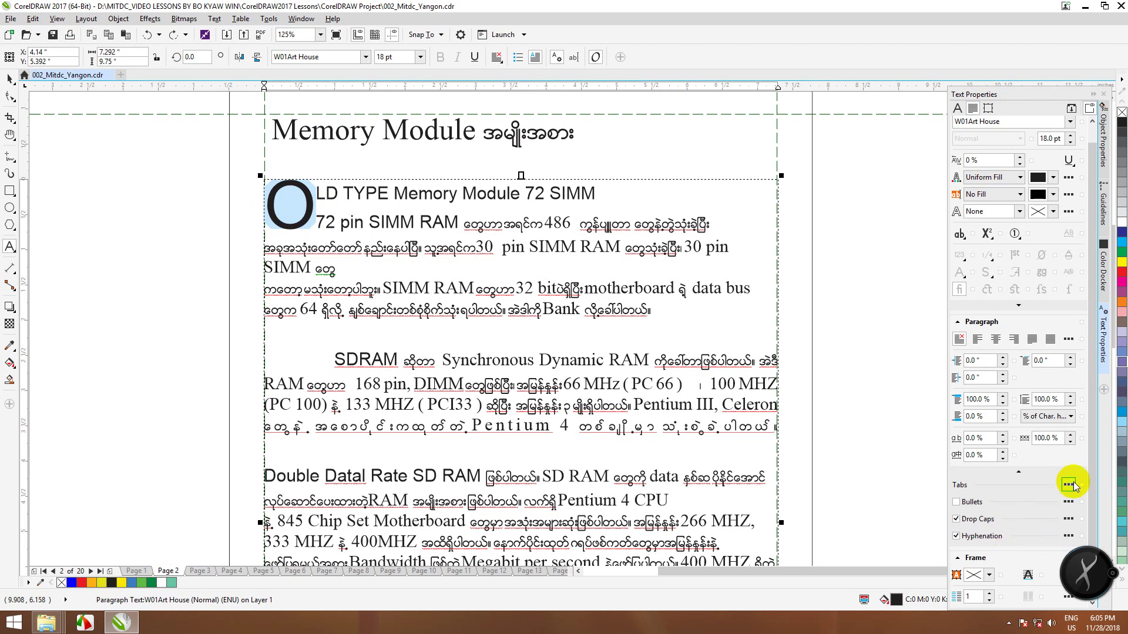
pyautogui.click(957, 520)
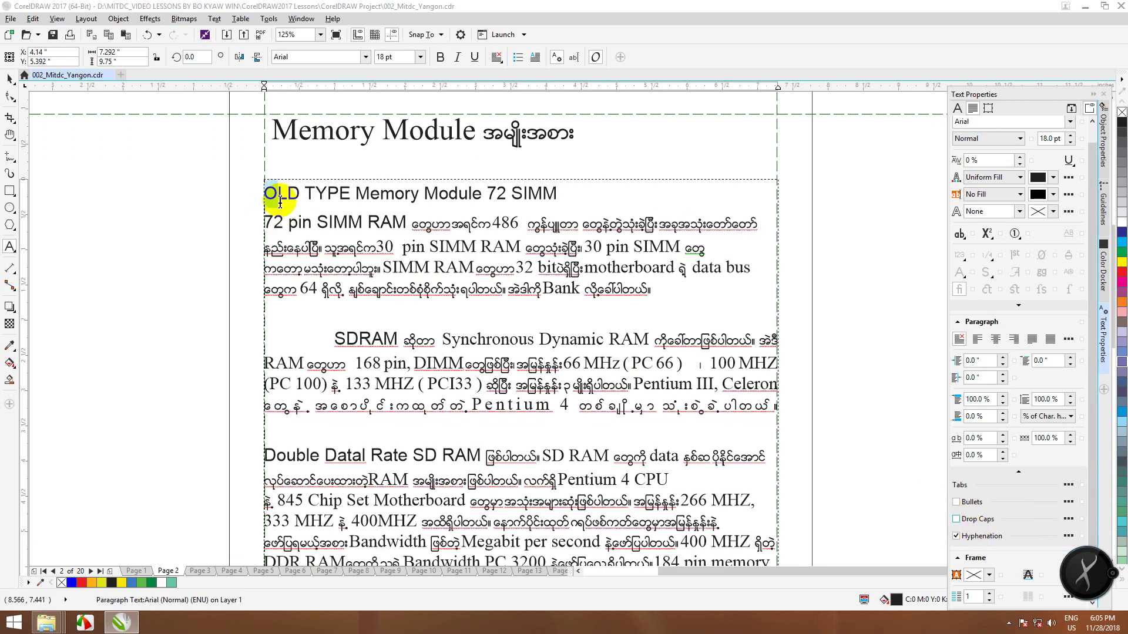
pyautogui.moveTo(277, 194)
pyautogui.mouseDown()
pyautogui.moveTo(306, 196)
pyautogui.moveTo(264, 192)
pyautogui.mouseUp()
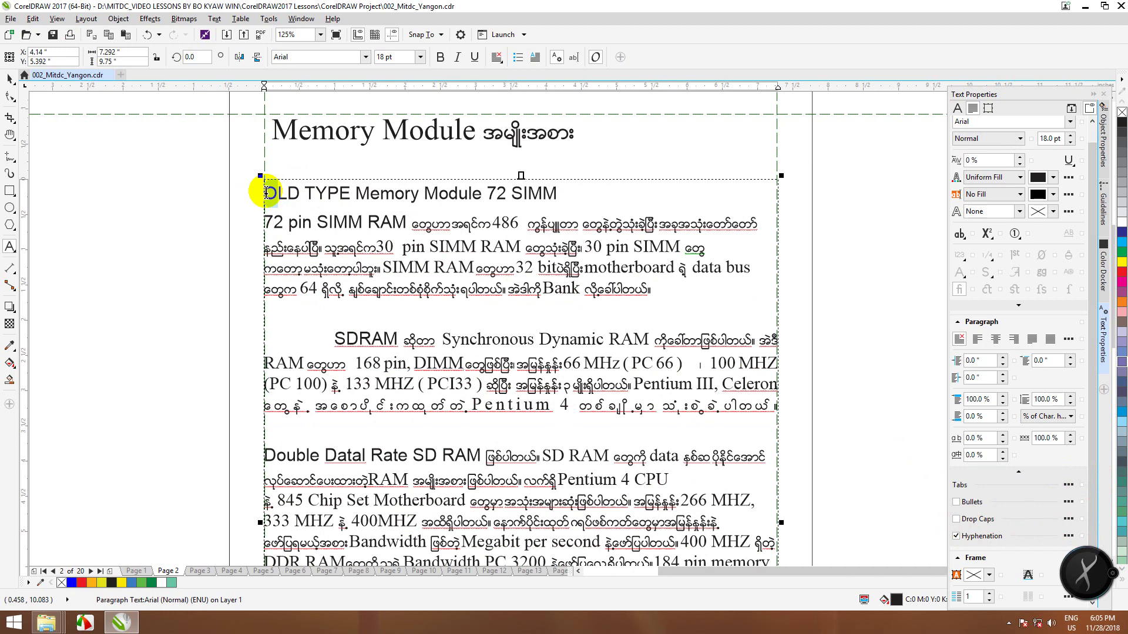
pyautogui.moveTo(264, 193); pyautogui.dragTo(274, 196)
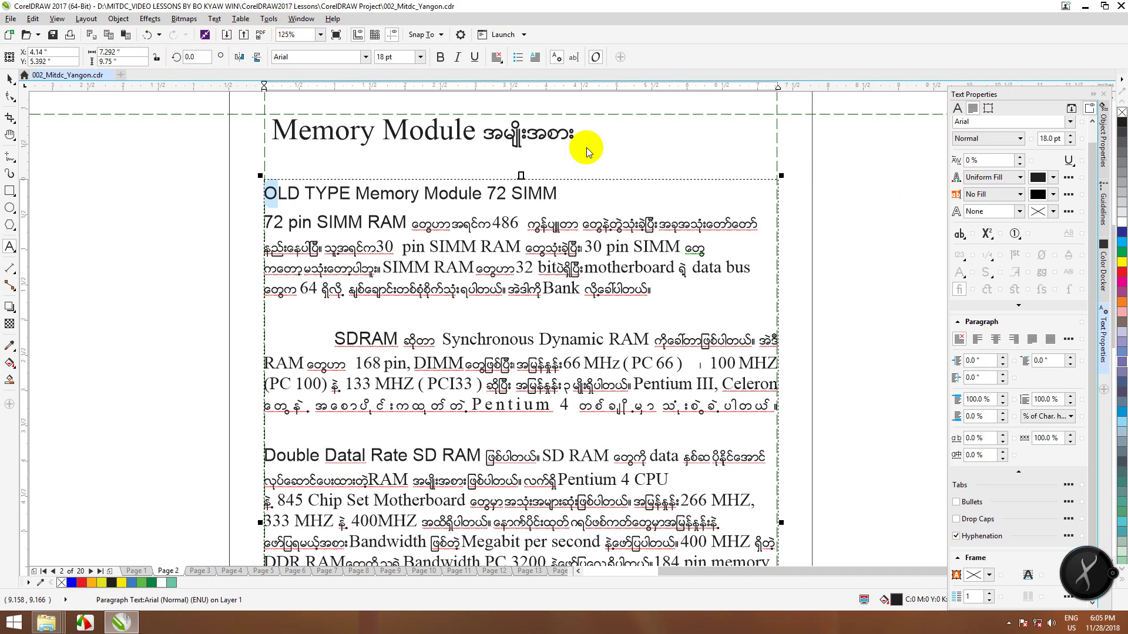
# - Locate the Text Properties entry among the available dockers, and close and reopen that docker
pyautogui.click(303, 20)
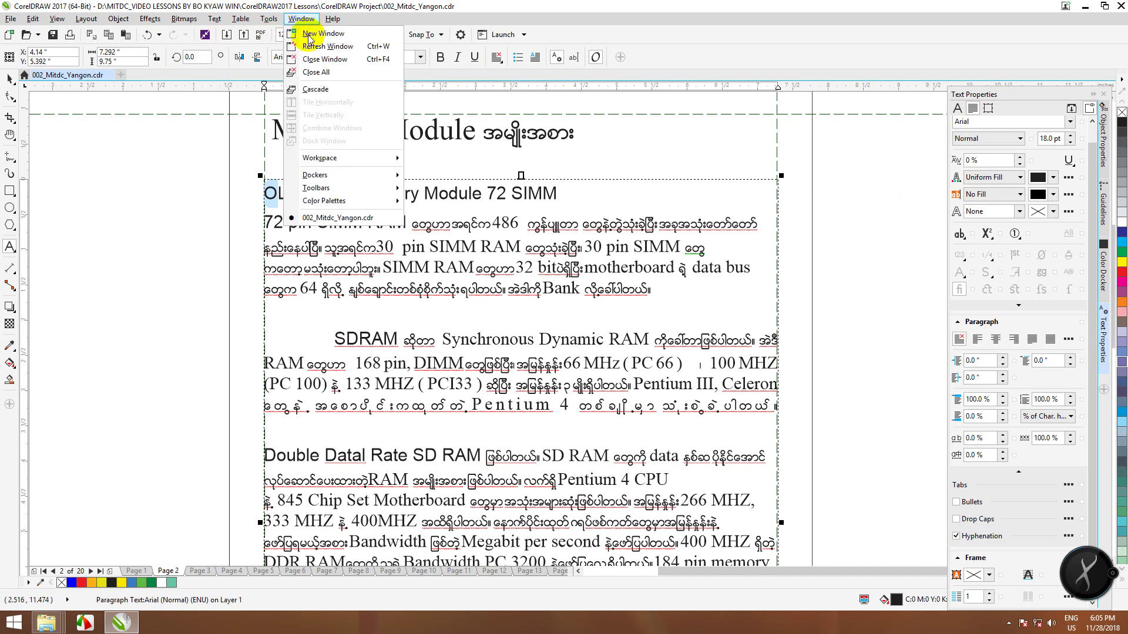
pyautogui.moveTo(386, 178)
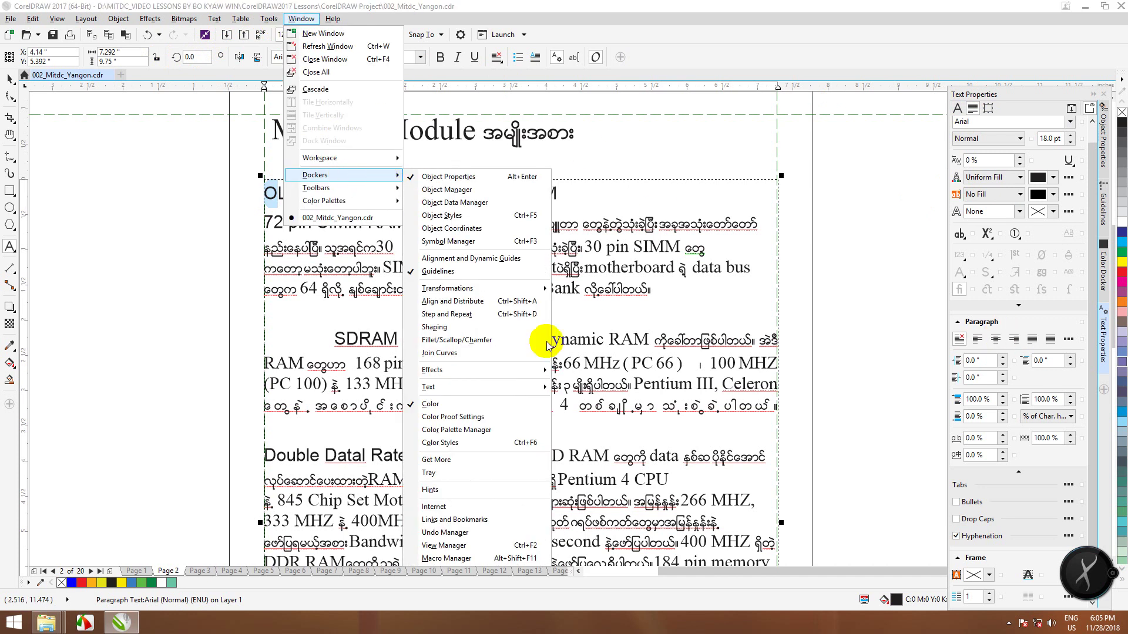
pyautogui.moveTo(476, 389)
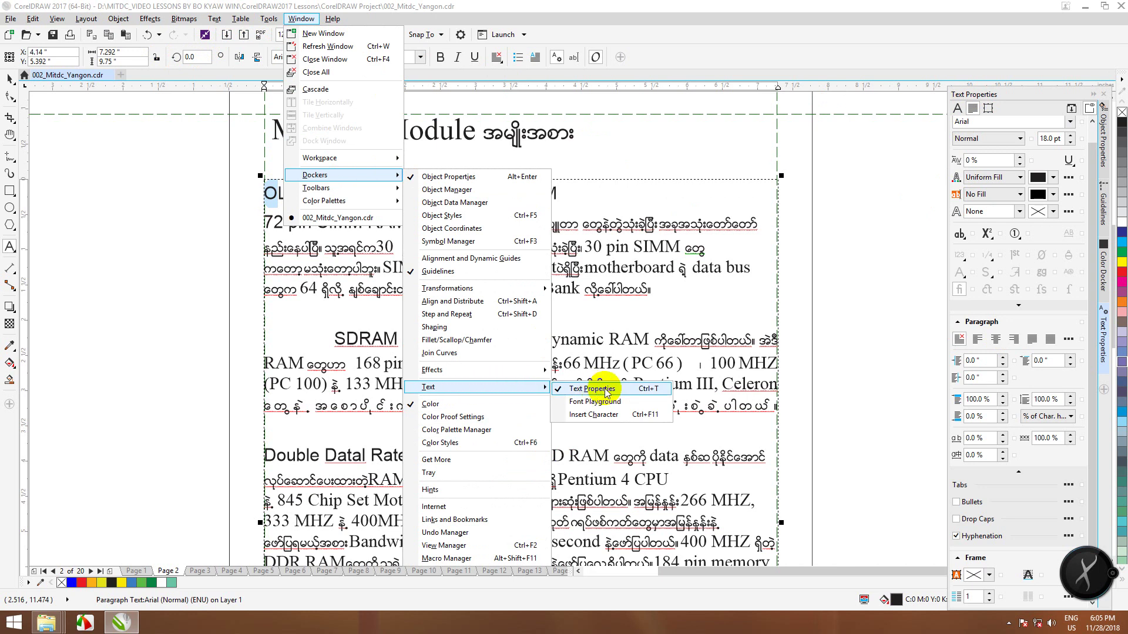
pyautogui.click(299, 20)
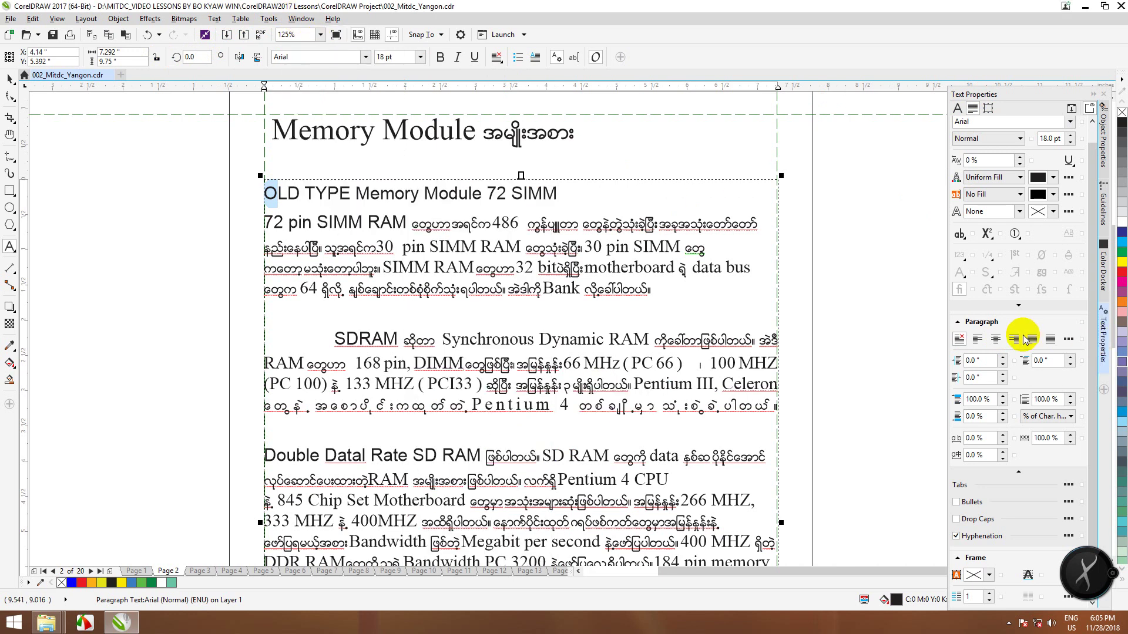
pyautogui.hotkey('ctrl', 't')
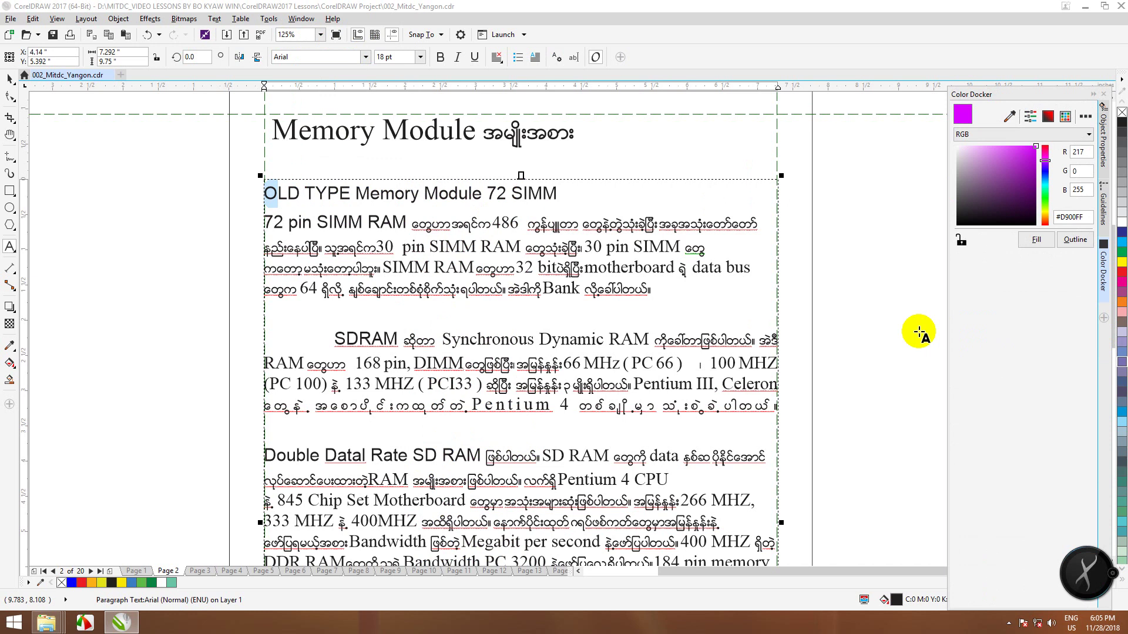
pyautogui.hotkey('ctrl', 't')
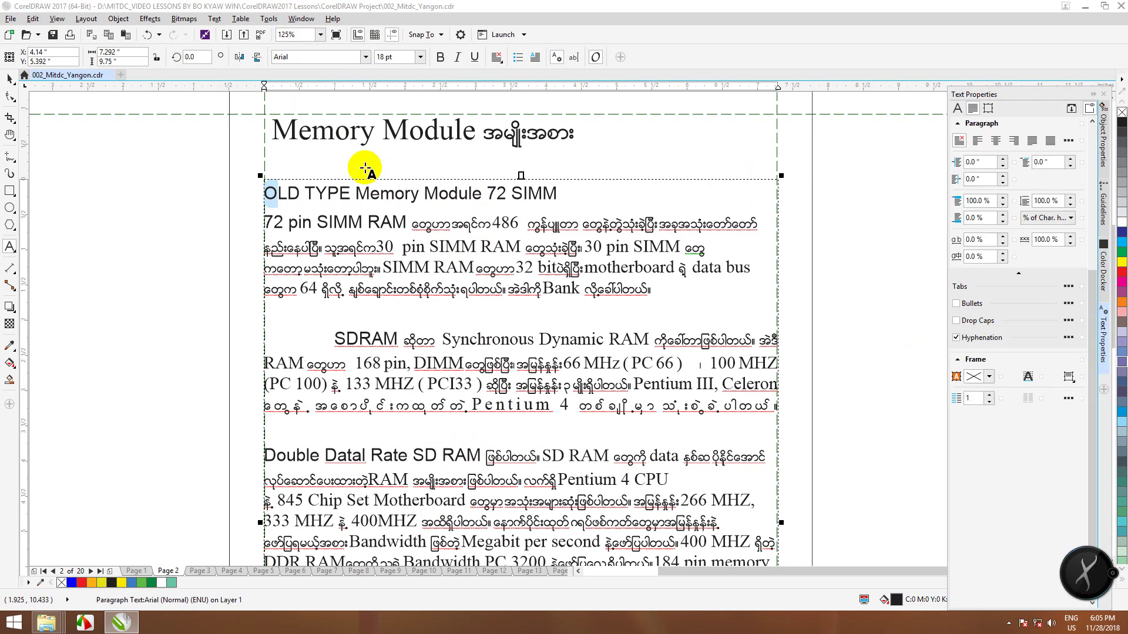
# - Review the character, paragraph and frame sections of the text properties, ending on the character section
pyautogui.click(957, 110)
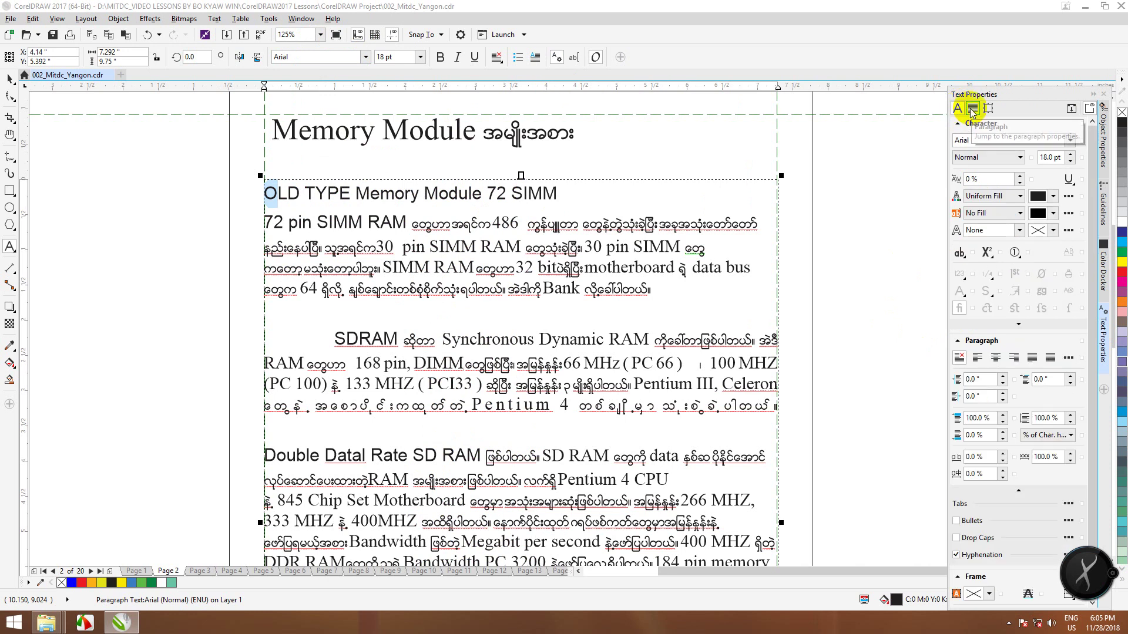
pyautogui.click(973, 110)
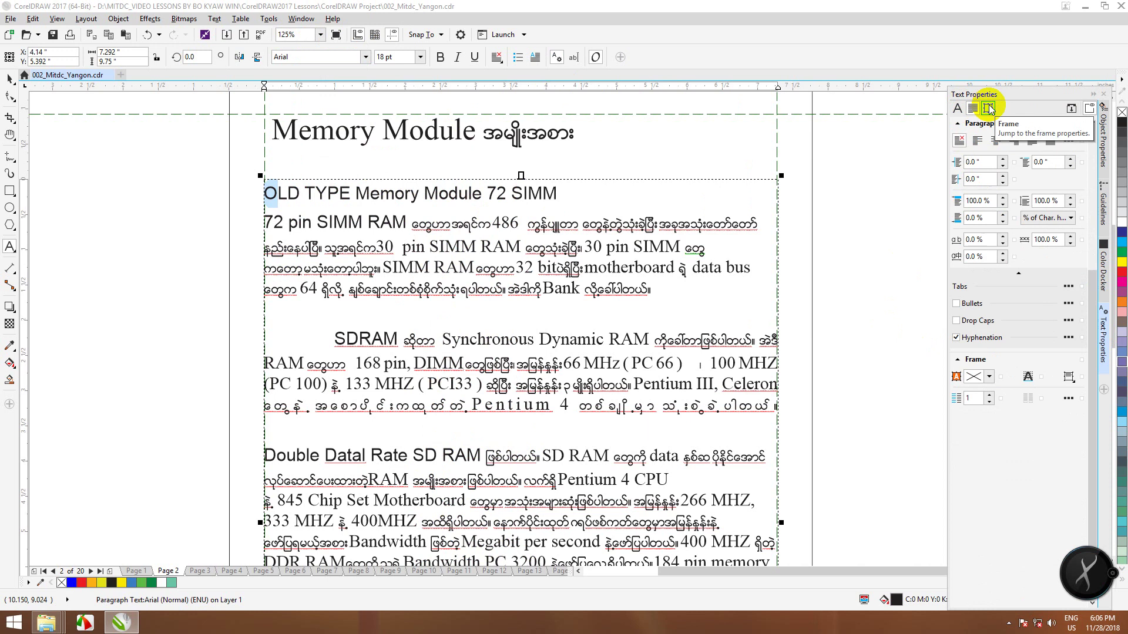
pyautogui.click(990, 109)
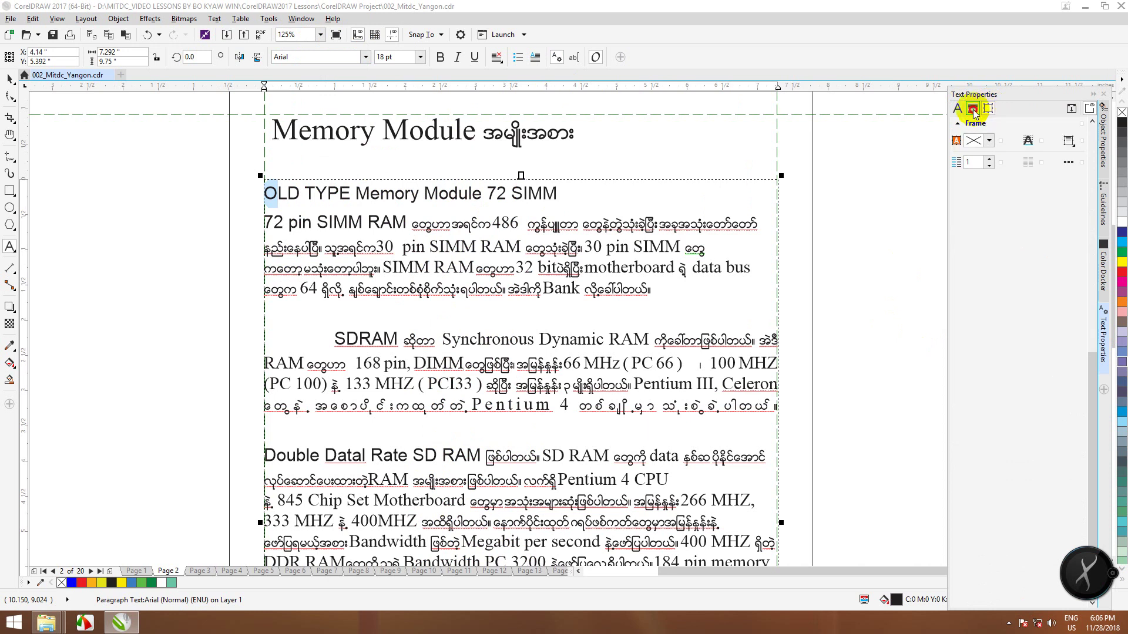
pyautogui.click(973, 109)
pyautogui.click(957, 108)
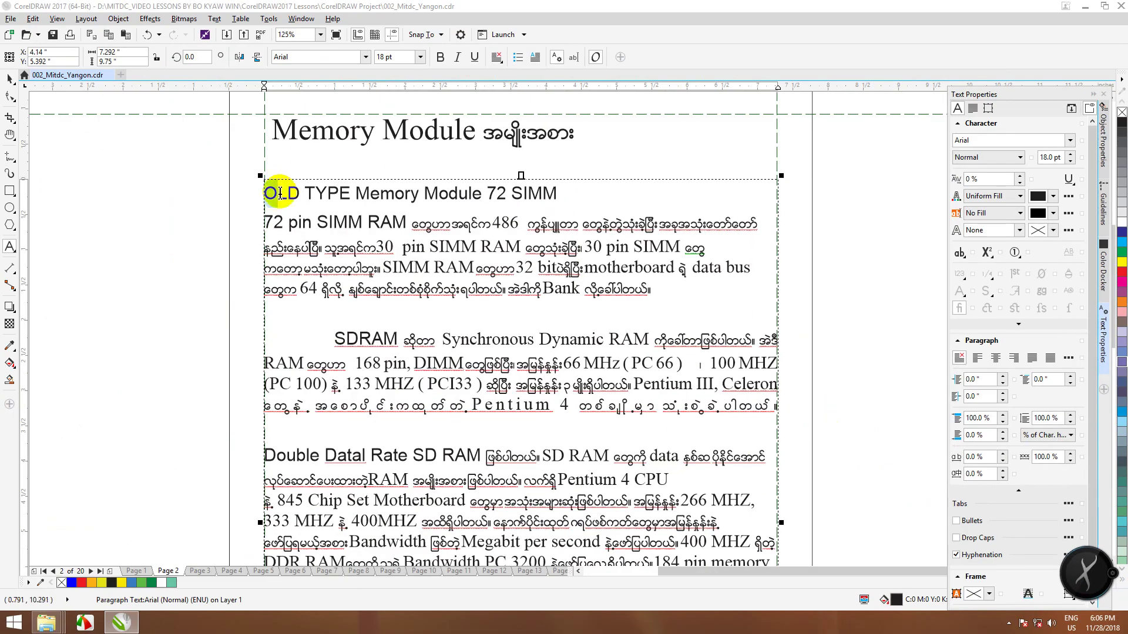
# - Apply a drop cap to the line "OLD TYPE Memory Module 72 SIMM"
pyautogui.click(277, 192)
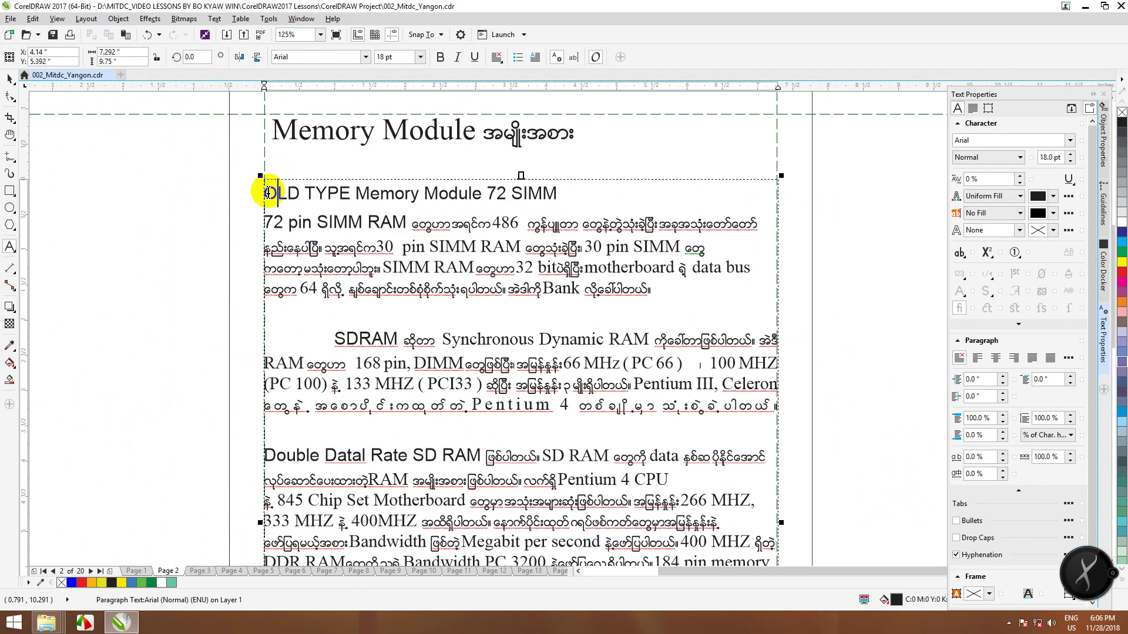
pyautogui.moveTo(268, 192); pyautogui.dragTo(551, 191)
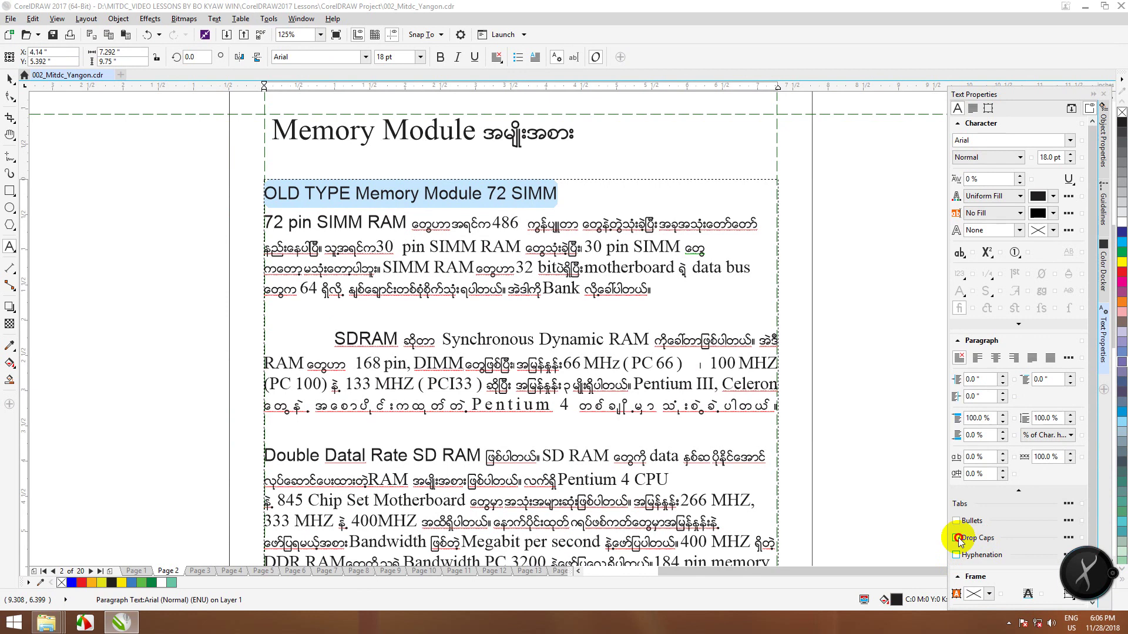
pyautogui.click(957, 538)
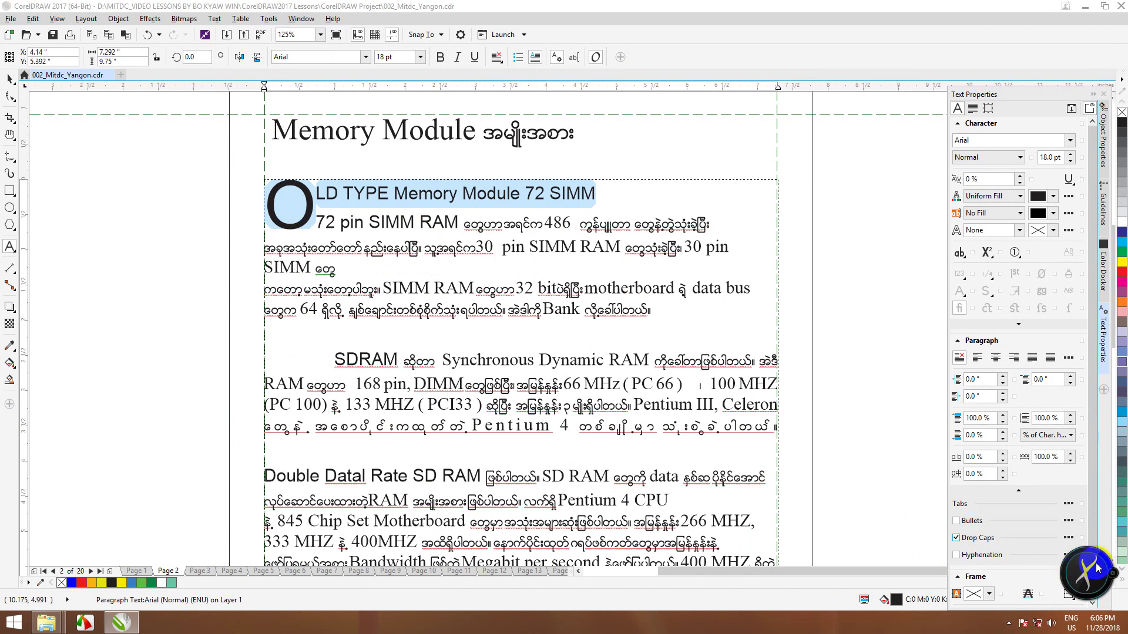
# - Try several drop depths up to five lines for the "OLD TYPE Memory Module" drop cap, and apply three dropped lines
pyautogui.moveTo(1049, 95); pyautogui.dragTo(972, 96)
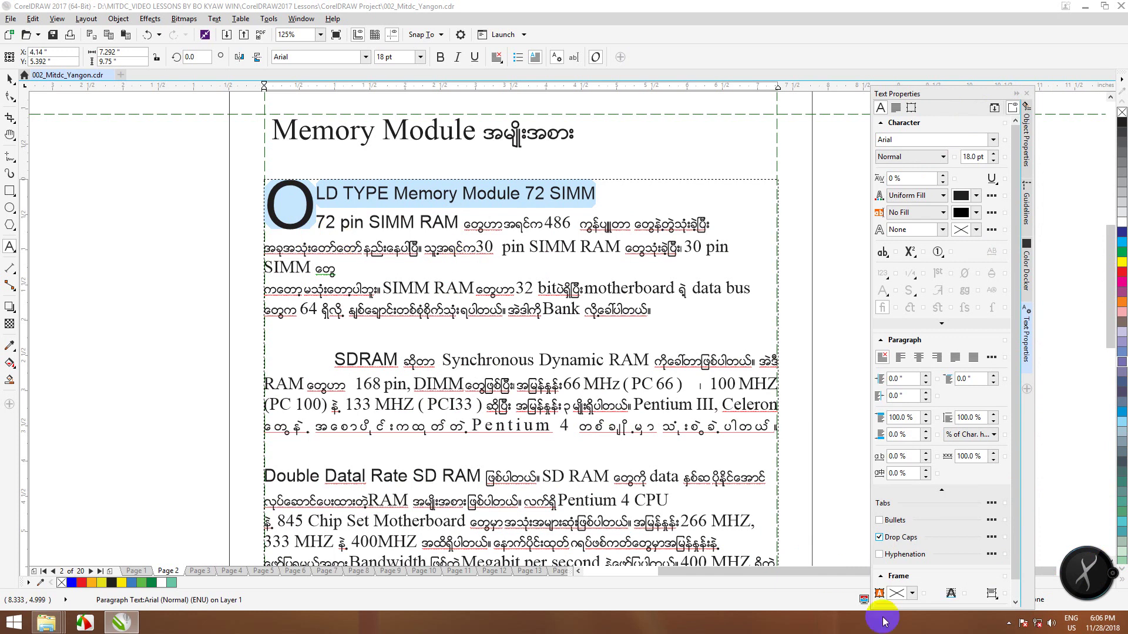
pyautogui.click(992, 537)
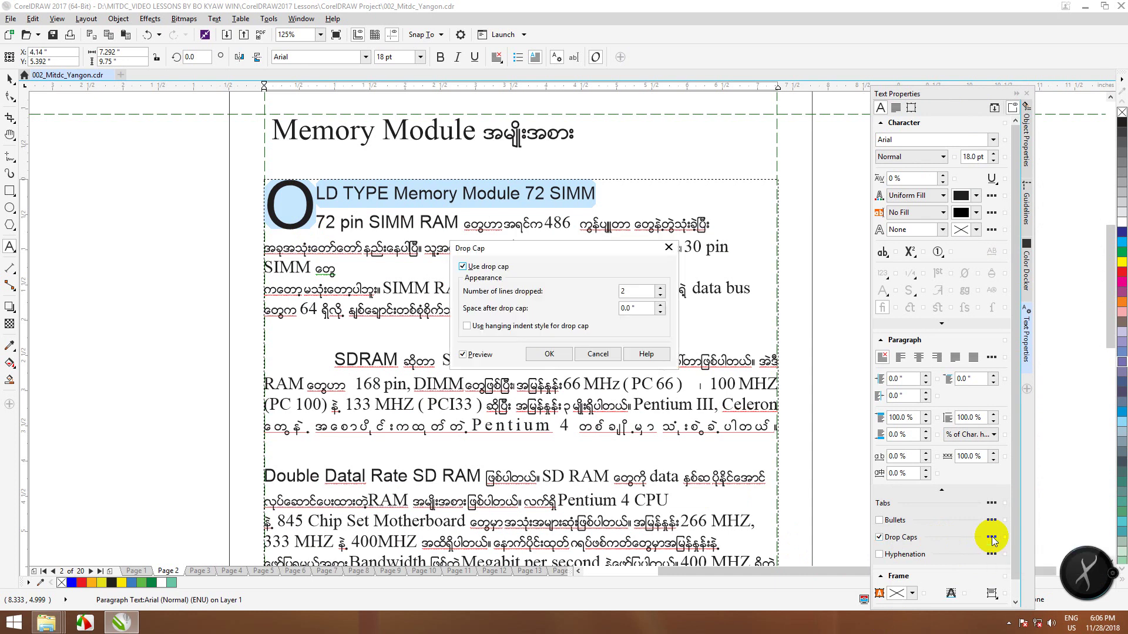
pyautogui.moveTo(626, 252); pyautogui.dragTo(797, 129)
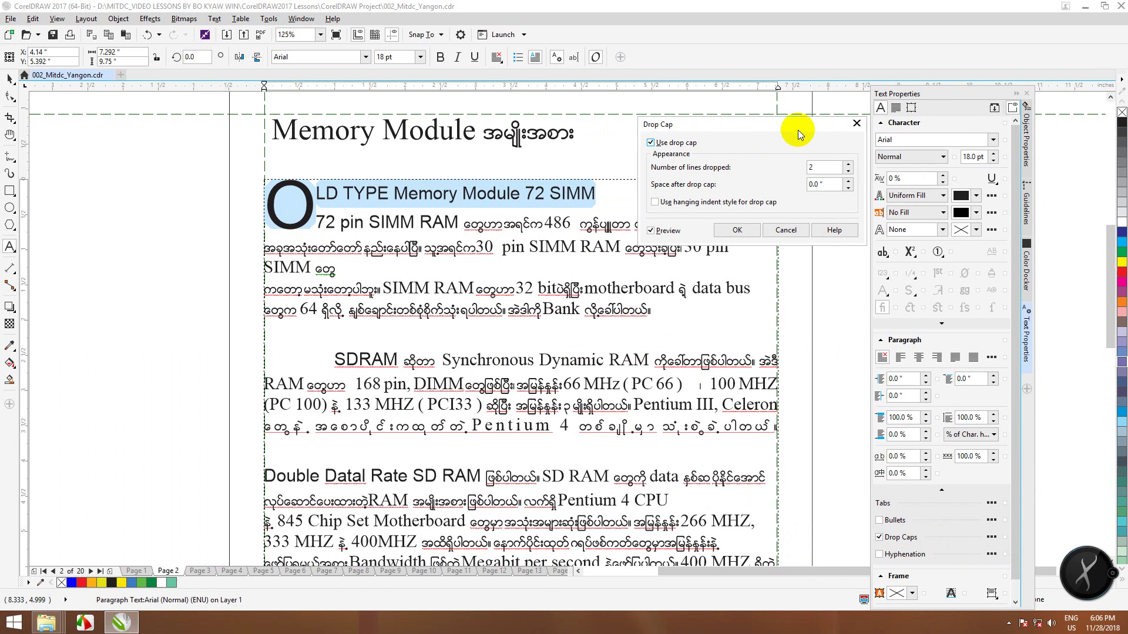
pyautogui.click(848, 165)
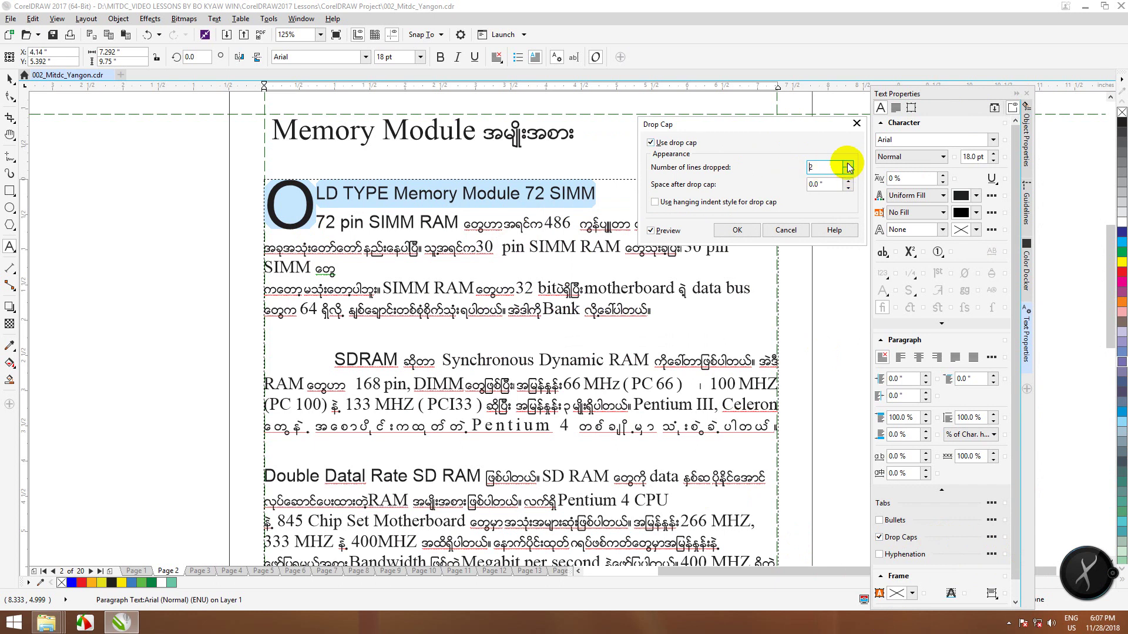
pyautogui.click(848, 165)
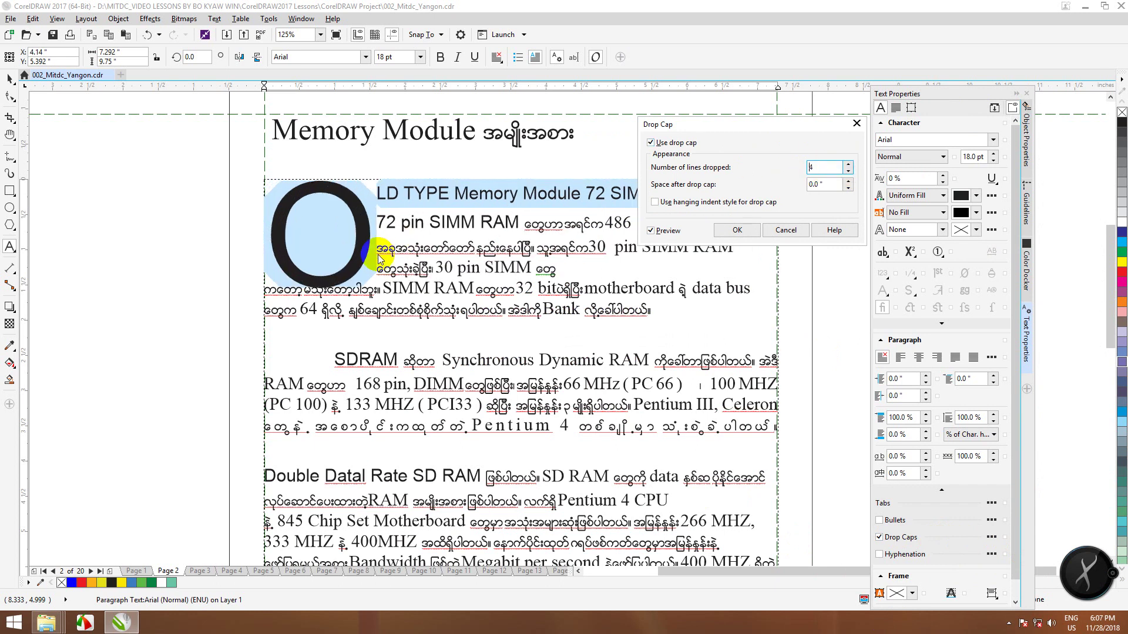
pyautogui.click(848, 165)
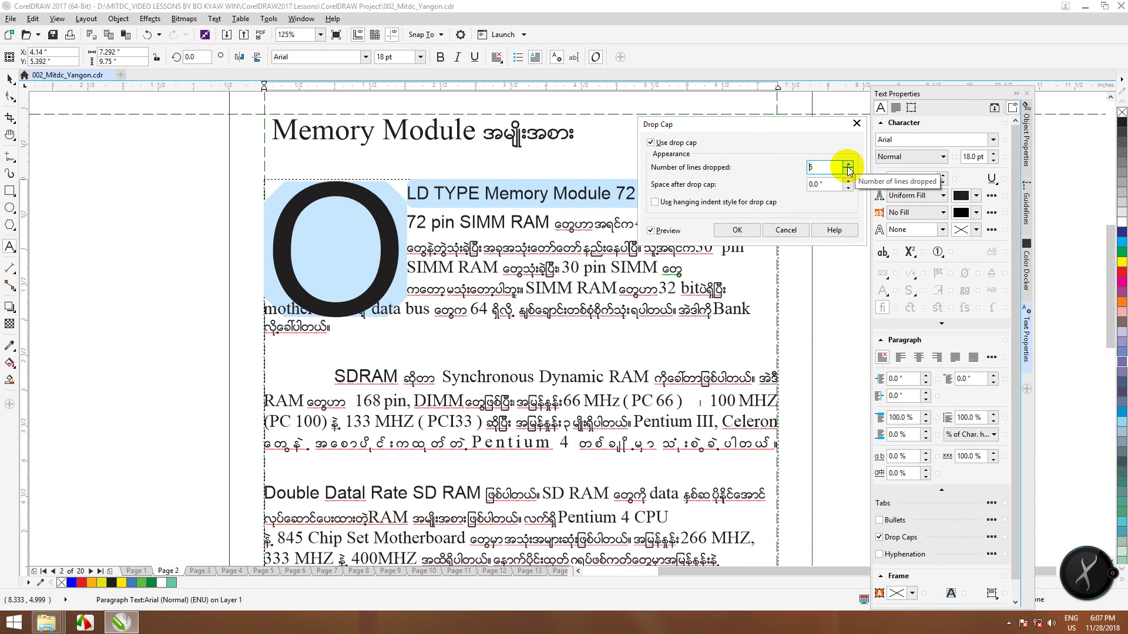
pyautogui.click(847, 171)
pyautogui.click(848, 171)
pyautogui.click(848, 171)
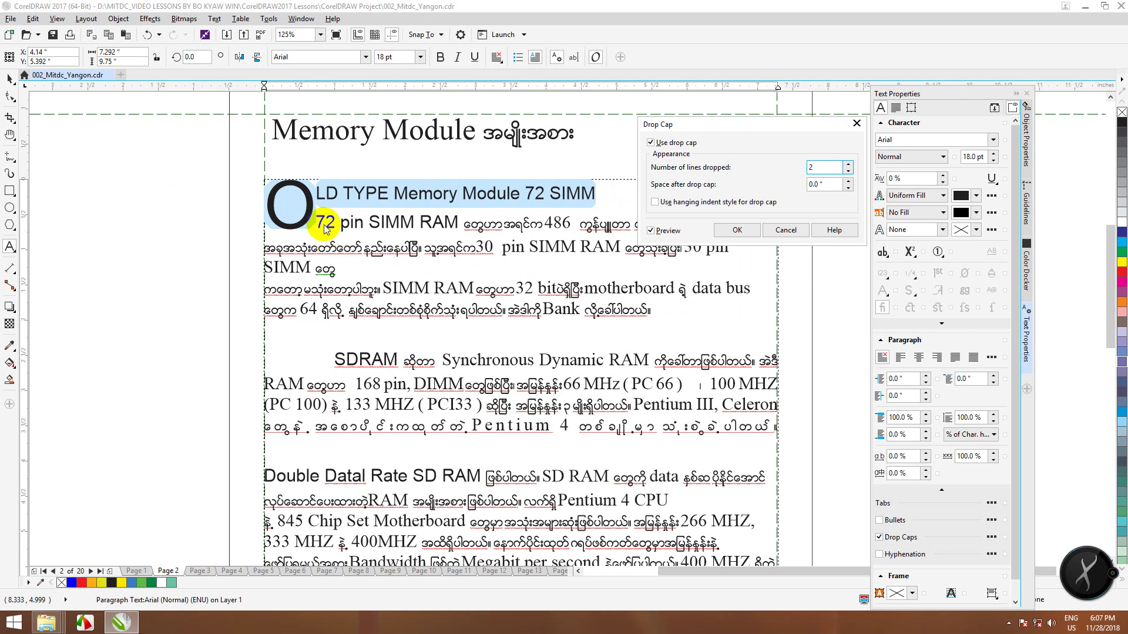
pyautogui.click(849, 165)
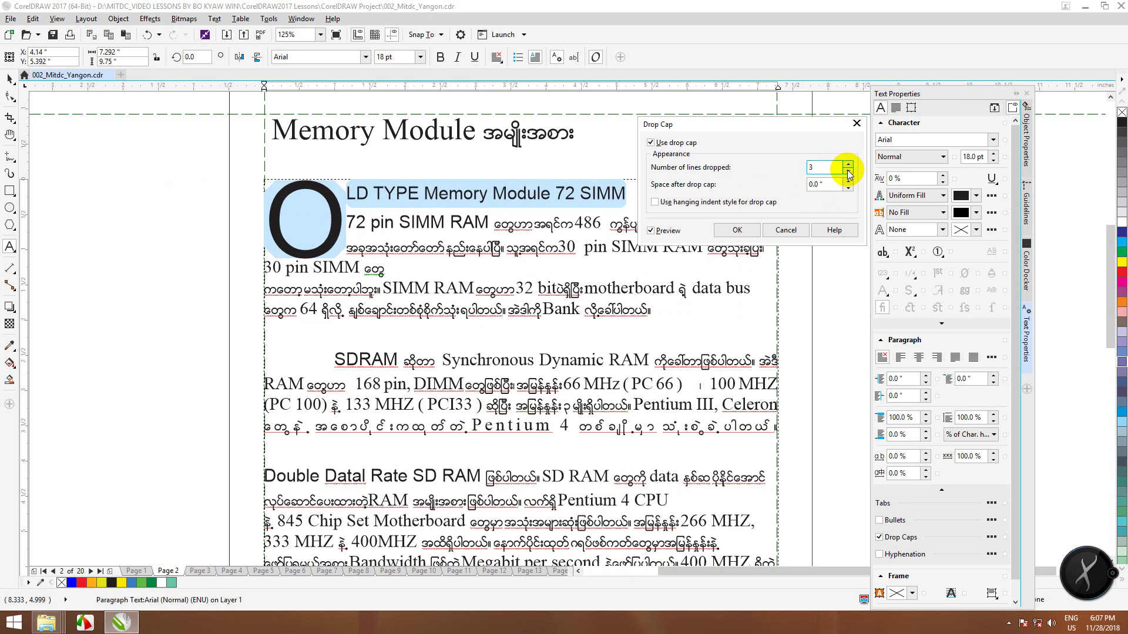
pyautogui.click(737, 230)
# - Set both the before-paragraph and after-paragraph spacing of the SDRAM paragraph to 100%
pyautogui.scroll(-4, 445, 263)
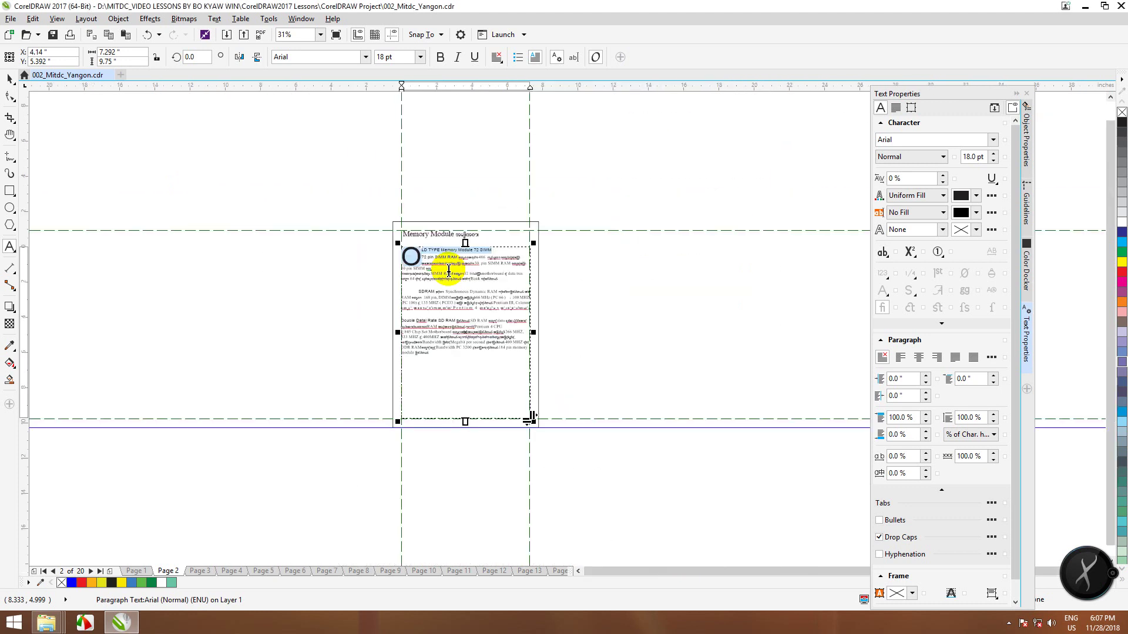
pyautogui.scroll(2, 471, 261)
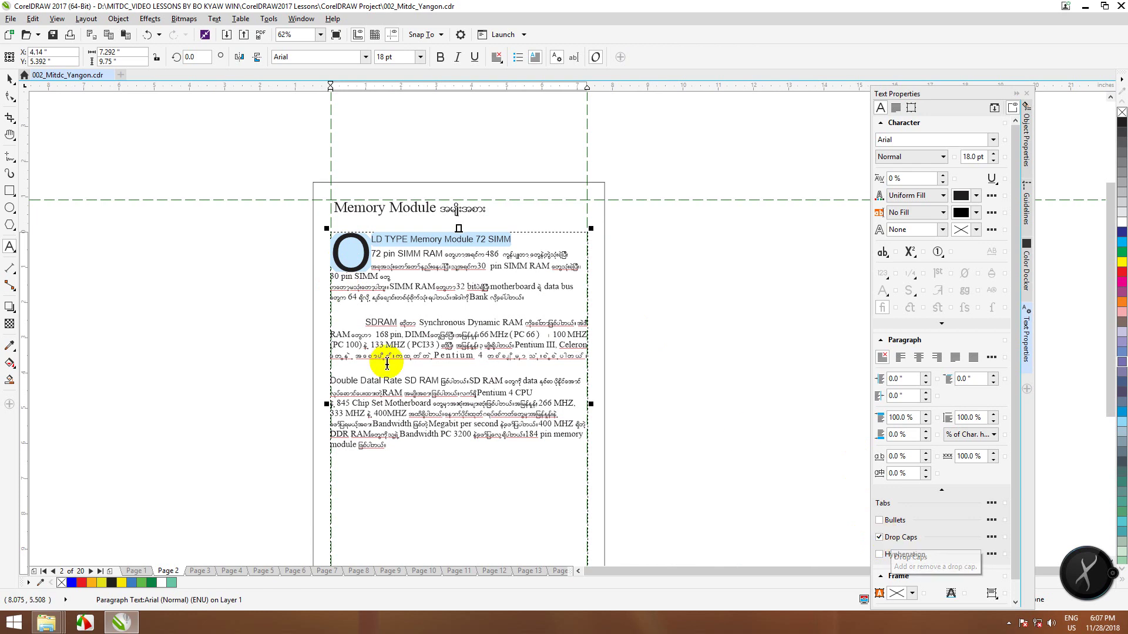
pyautogui.scroll(2, 390, 311)
pyautogui.scroll(-2, 393, 311)
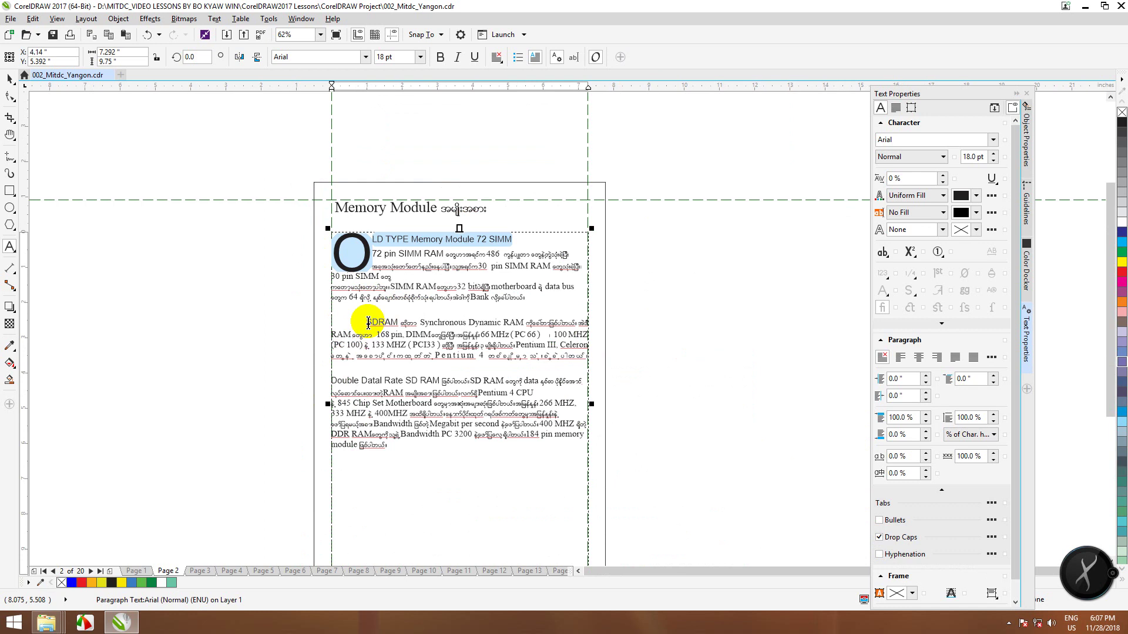
pyautogui.moveTo(427, 341); pyautogui.dragTo(590, 359)
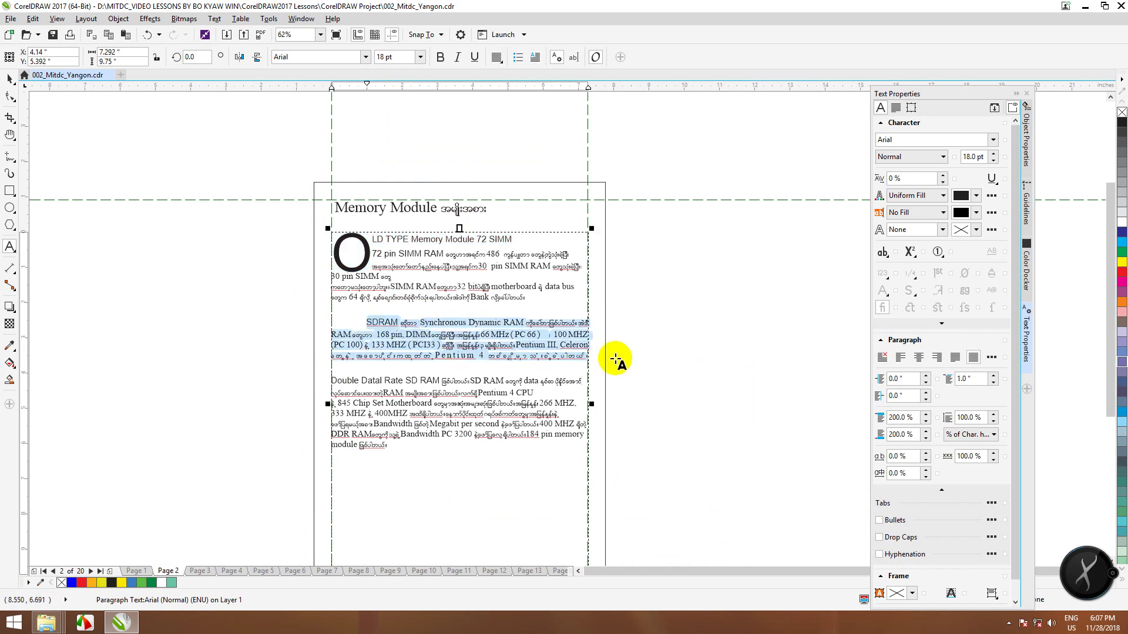
pyautogui.click(926, 415)
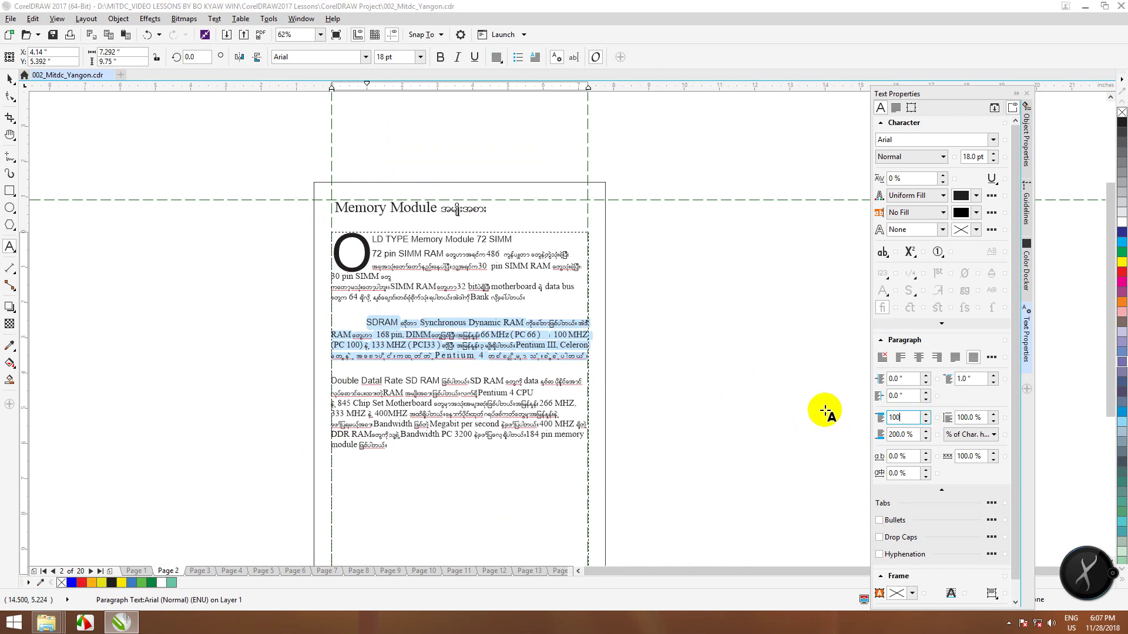
pyautogui.press('Return')
pyautogui.doubleClick(899, 434)
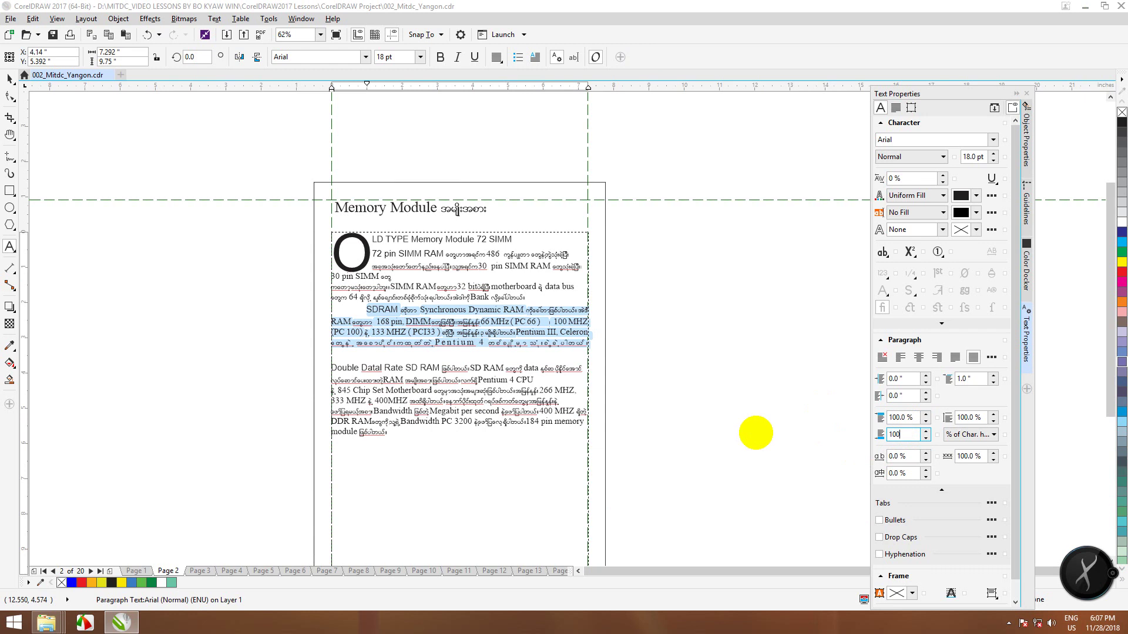
pyautogui.write('100')
pyautogui.press('Return')
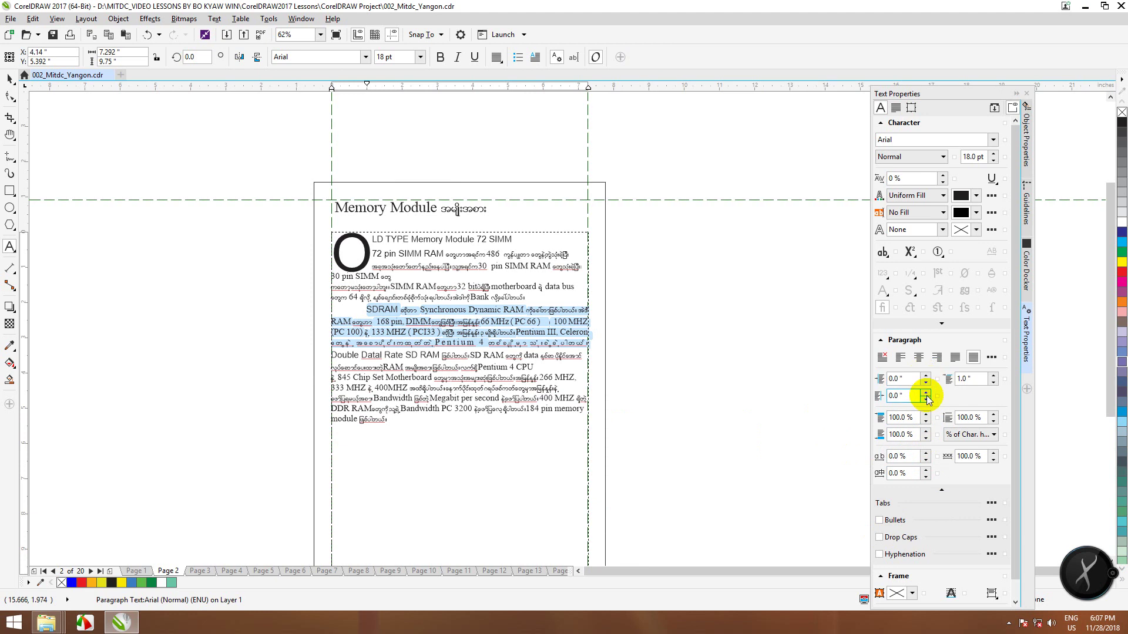
# - Try a before-paragraph spacing of 106% on the SDRAM paragraph and step it back to 100%
pyautogui.click(926, 414)
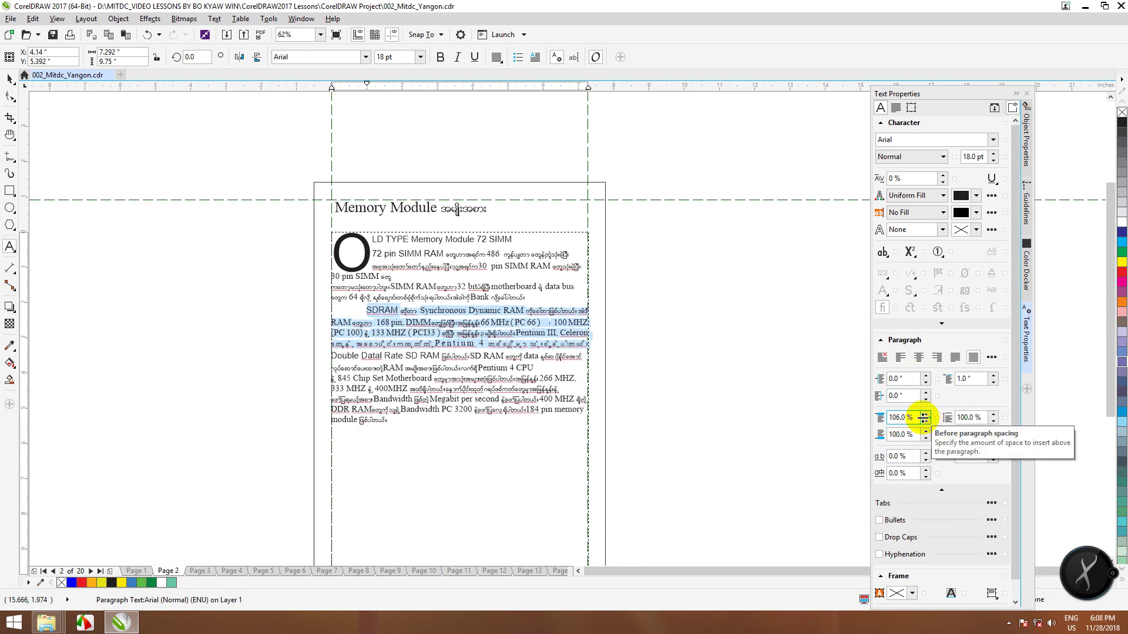
pyautogui.click(926, 420)
pyautogui.click(926, 420)
pyautogui.click(926, 420)
pyautogui.click(925, 421)
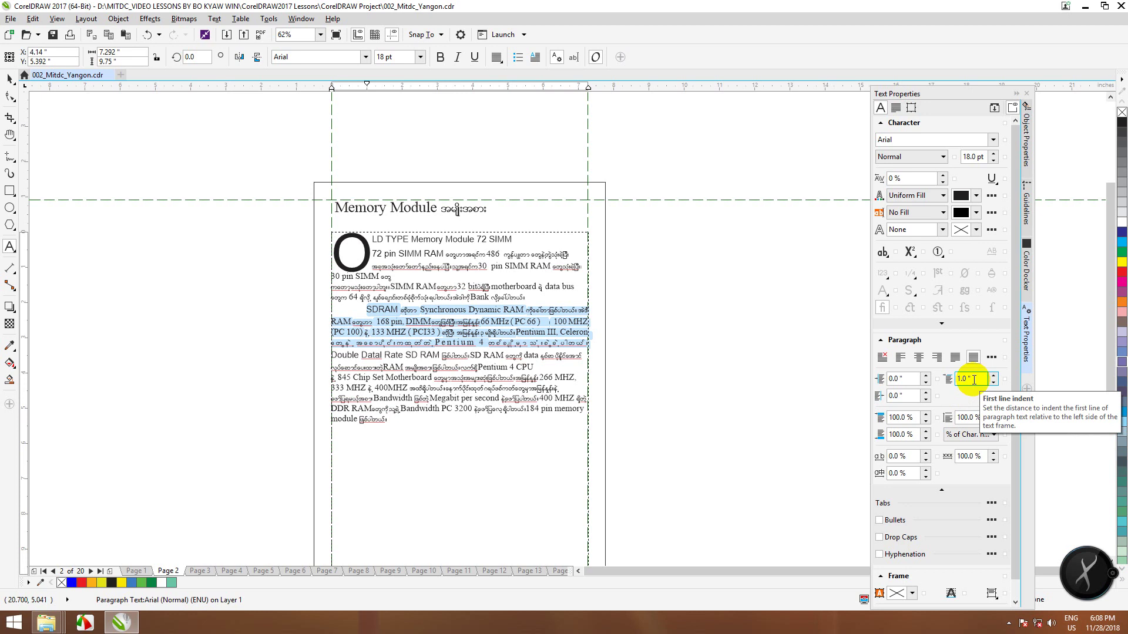
# - Set the first-line indent of the SDRAM paragraph to 0 inches and reselect the whole paragraph
pyautogui.doubleClick(972, 379)
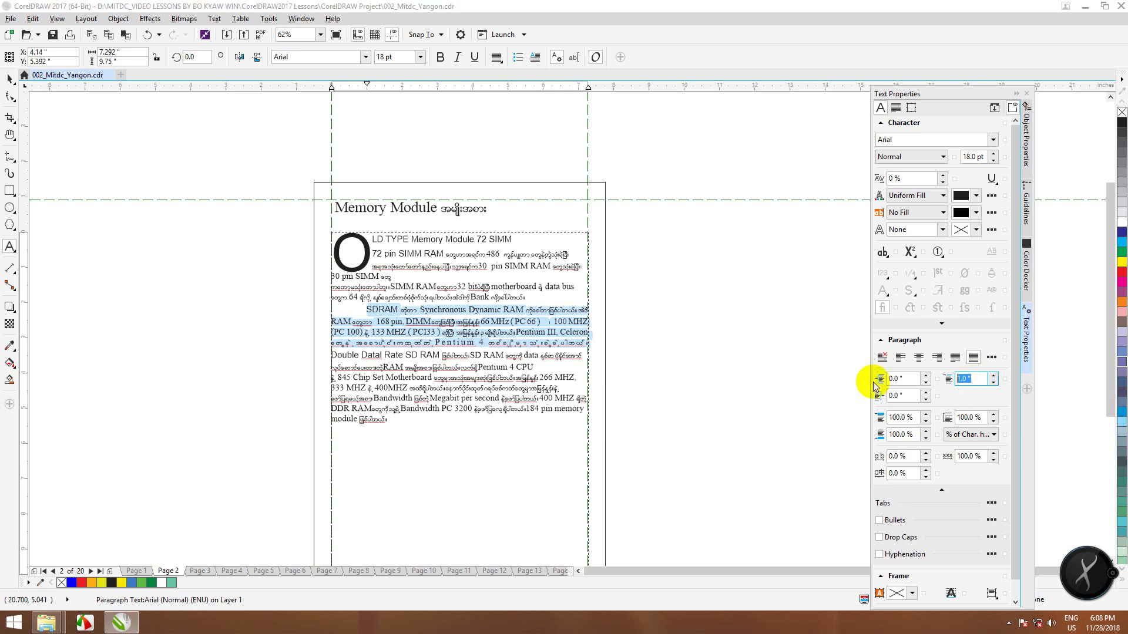
pyautogui.press('Return')
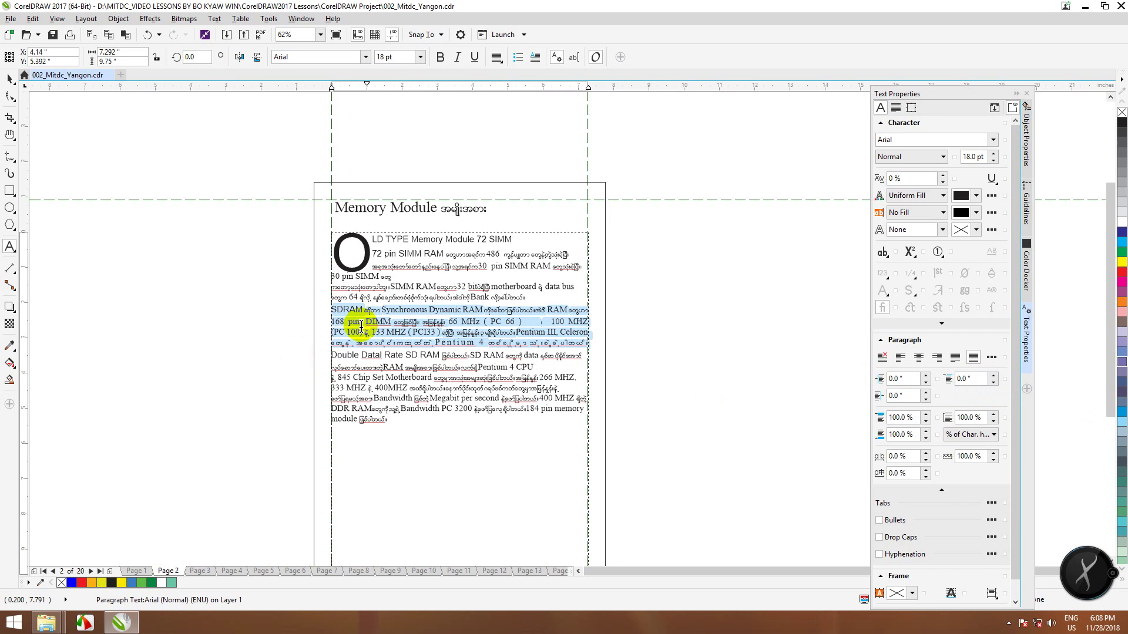
pyautogui.click(365, 322)
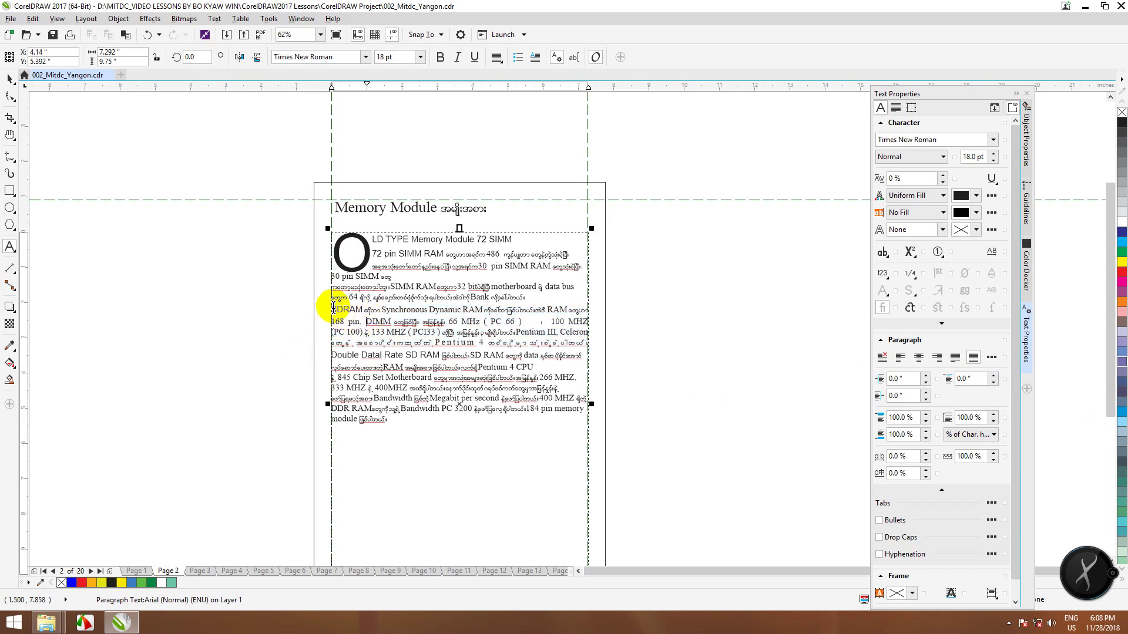
pyautogui.moveTo(333, 308); pyautogui.dragTo(596, 341)
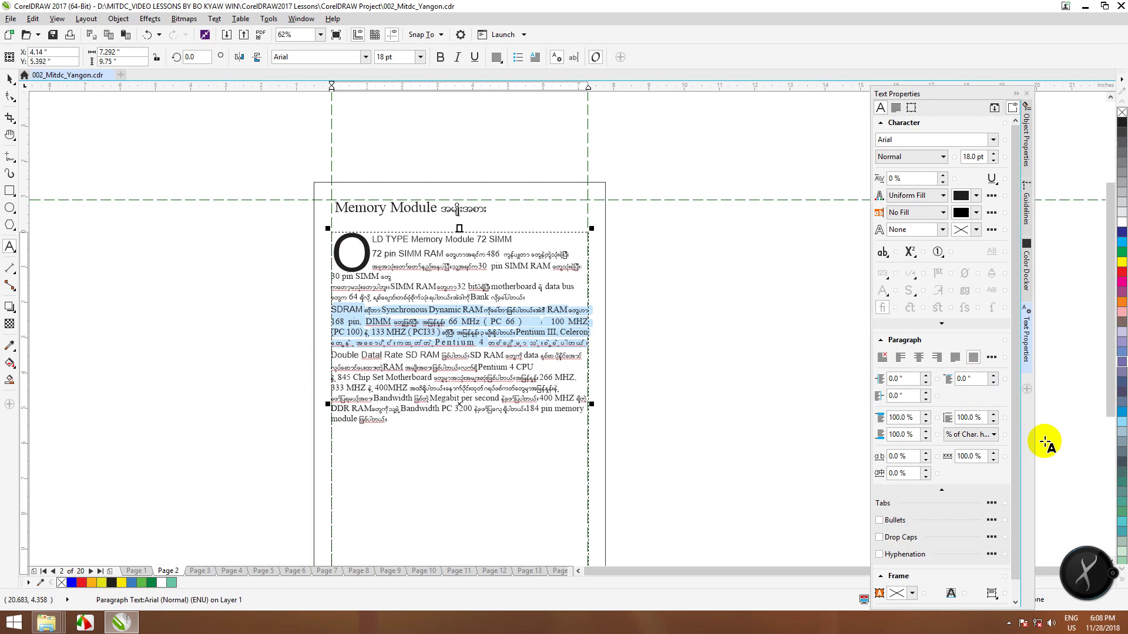
# - Try a before-paragraph spacing below 100% on the SDRAM paragraph and restore it to 100%
pyautogui.click(971, 418)
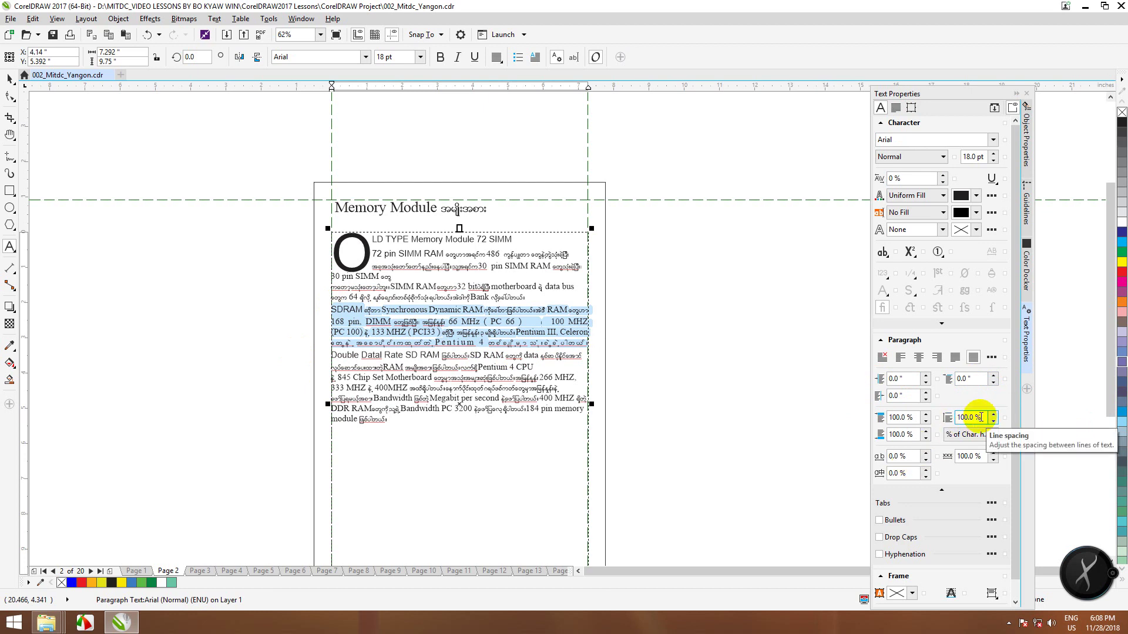
pyautogui.click(916, 419)
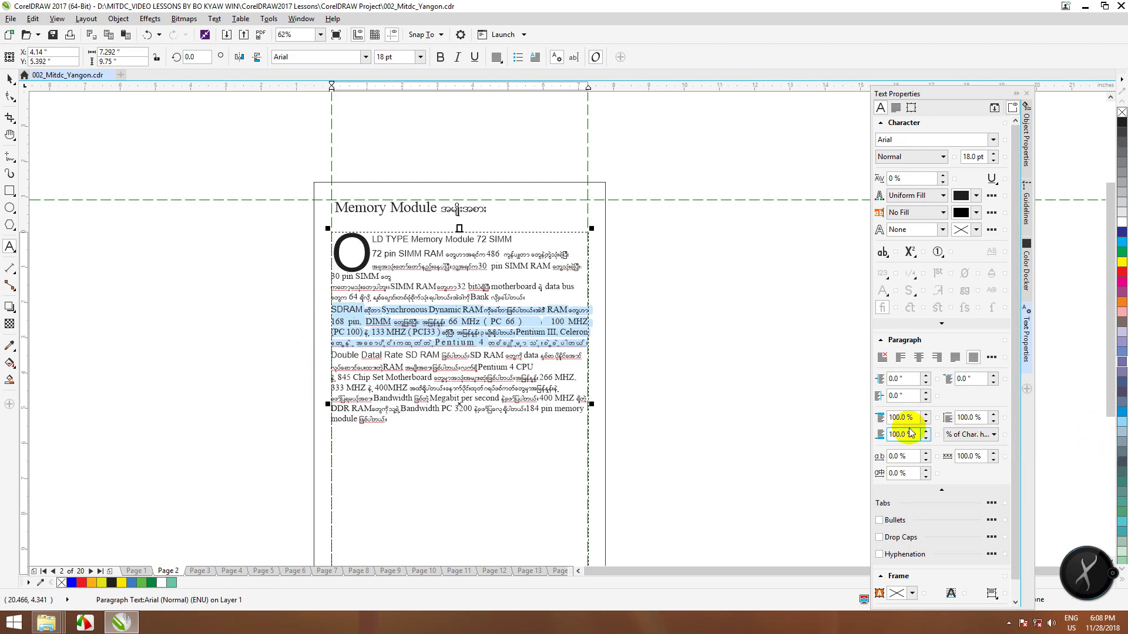
pyautogui.click(926, 421)
pyautogui.click(926, 422)
pyautogui.click(926, 421)
pyautogui.click(926, 422)
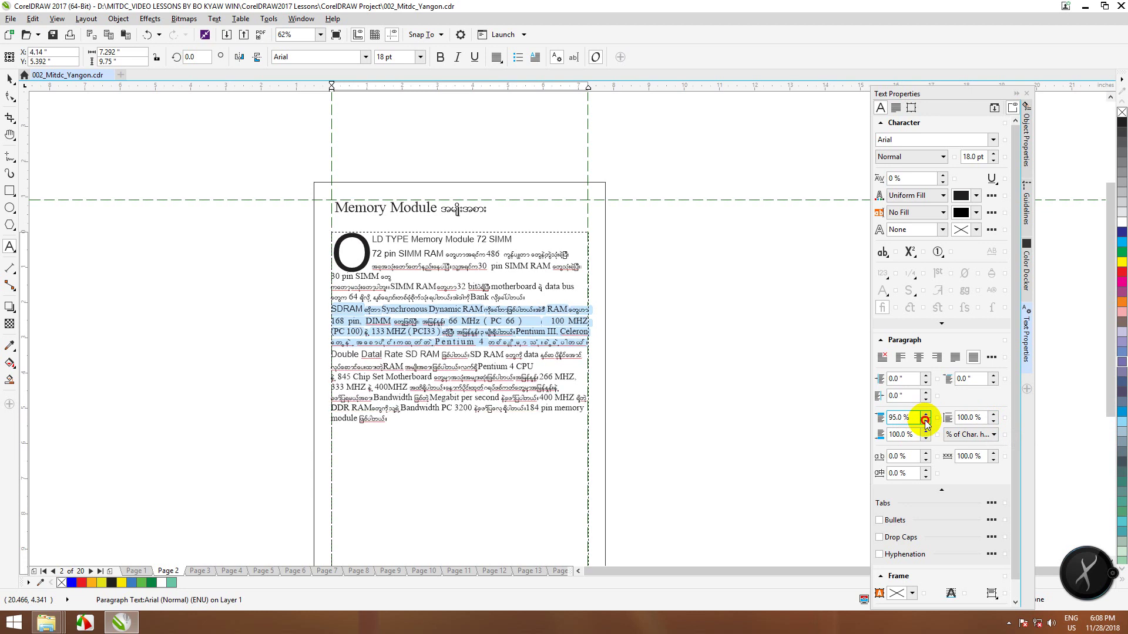
pyautogui.click(926, 421)
pyautogui.click(926, 421)
pyautogui.click(925, 421)
pyautogui.moveTo(915, 417); pyautogui.dragTo(779, 410)
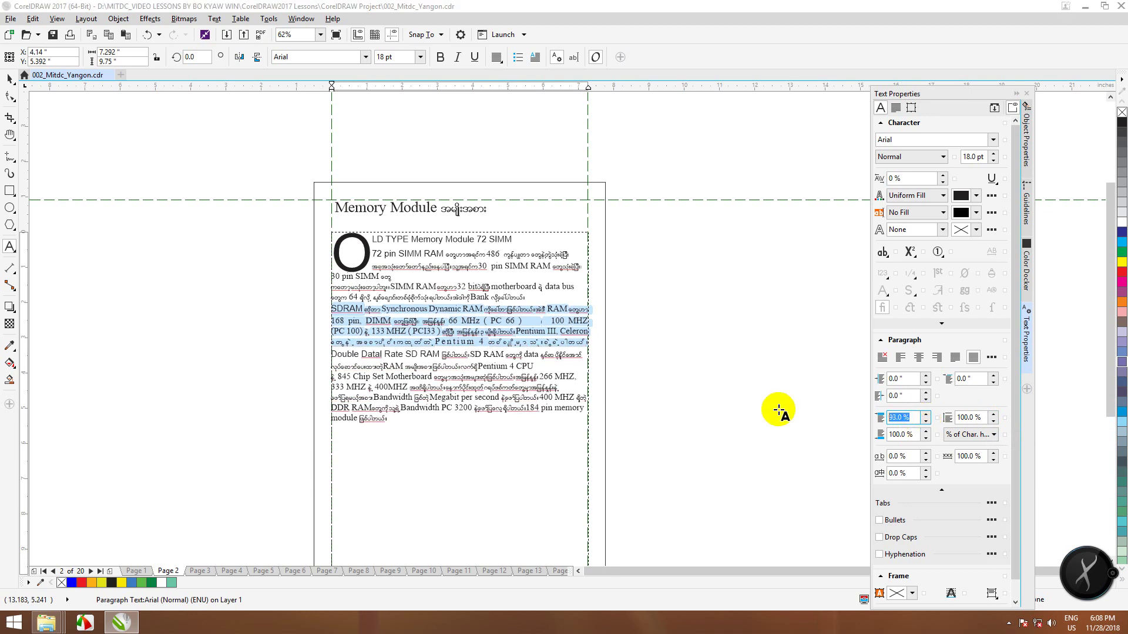
pyautogui.write('100')
pyautogui.press('Return')
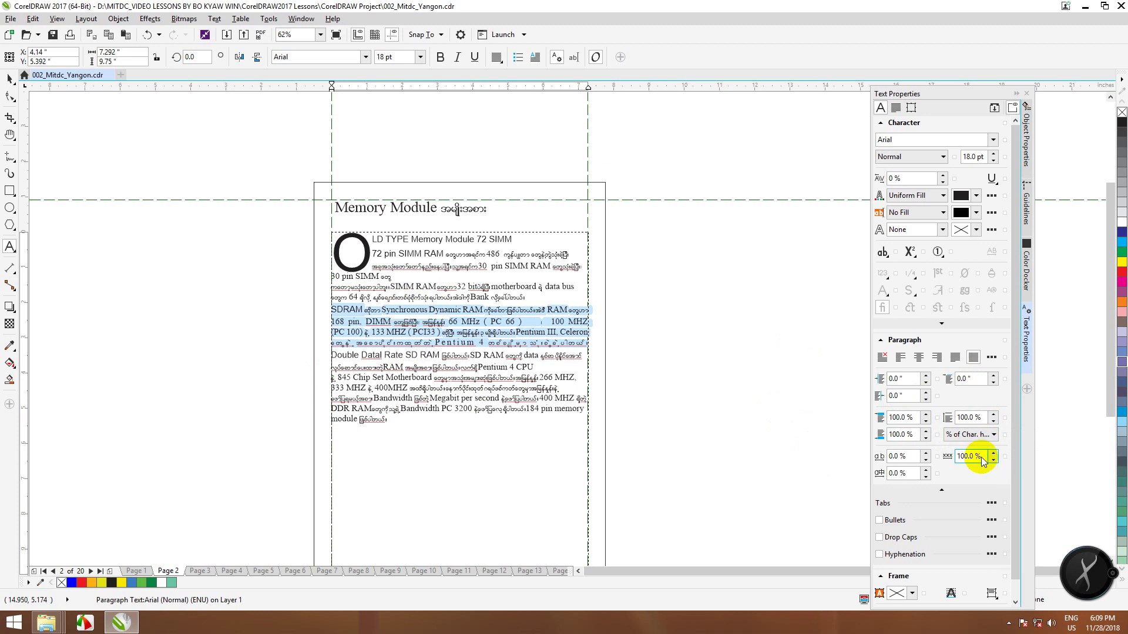
# - Set the before-paragraph spacing of the SDRAM paragraph to 200% and examine the gap above it
pyautogui.click(904, 417)
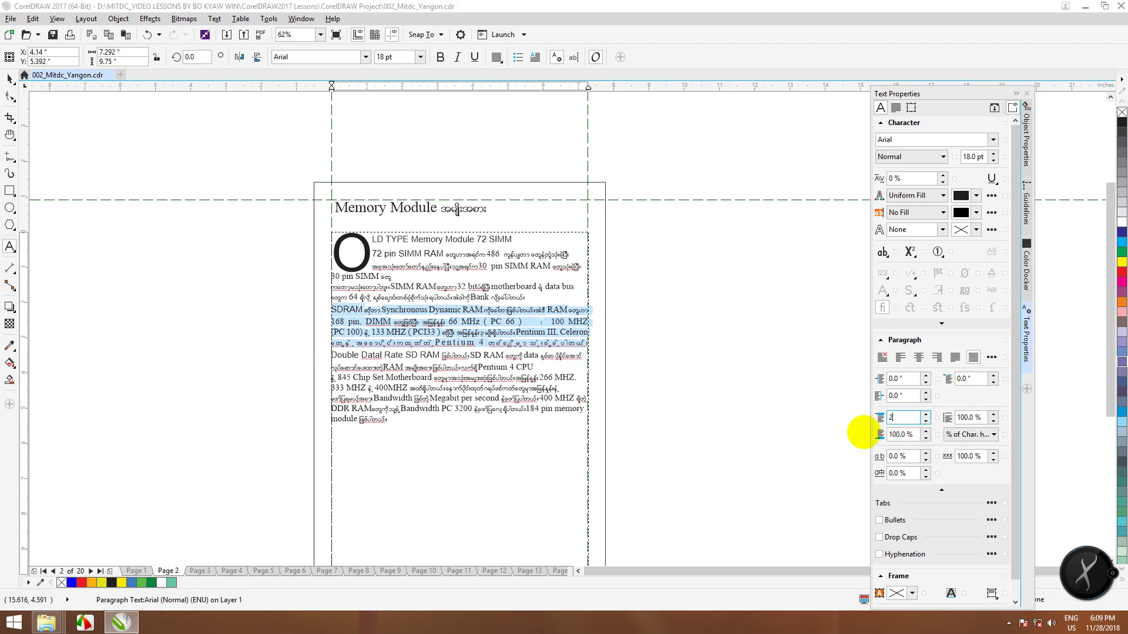
pyautogui.write('200')
pyautogui.press('Return')
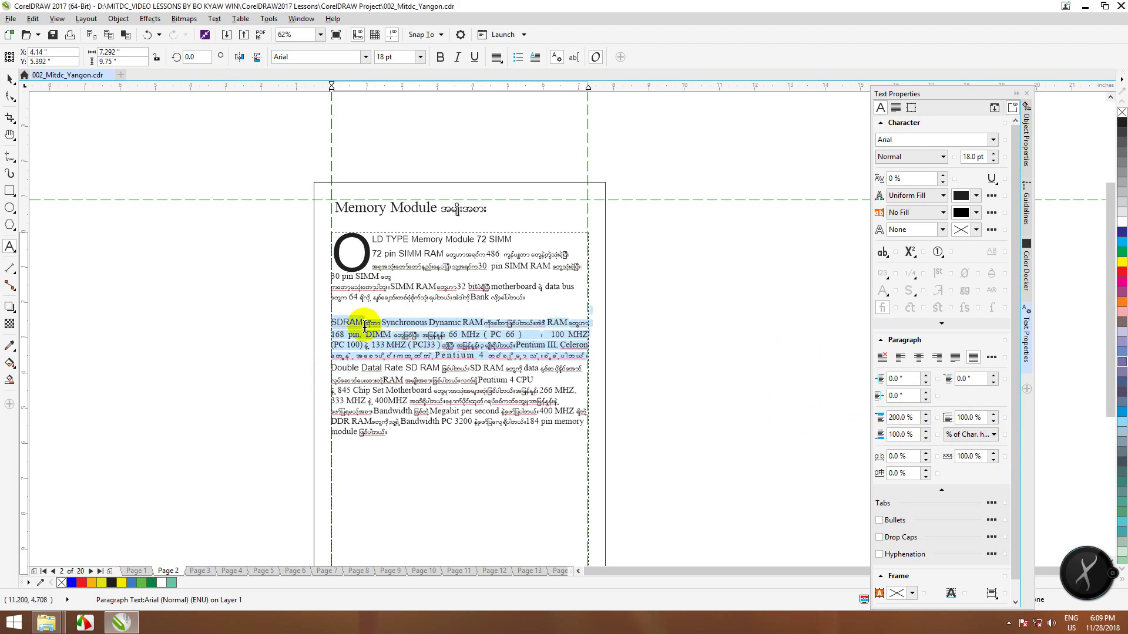
pyautogui.scroll(3, 373, 310)
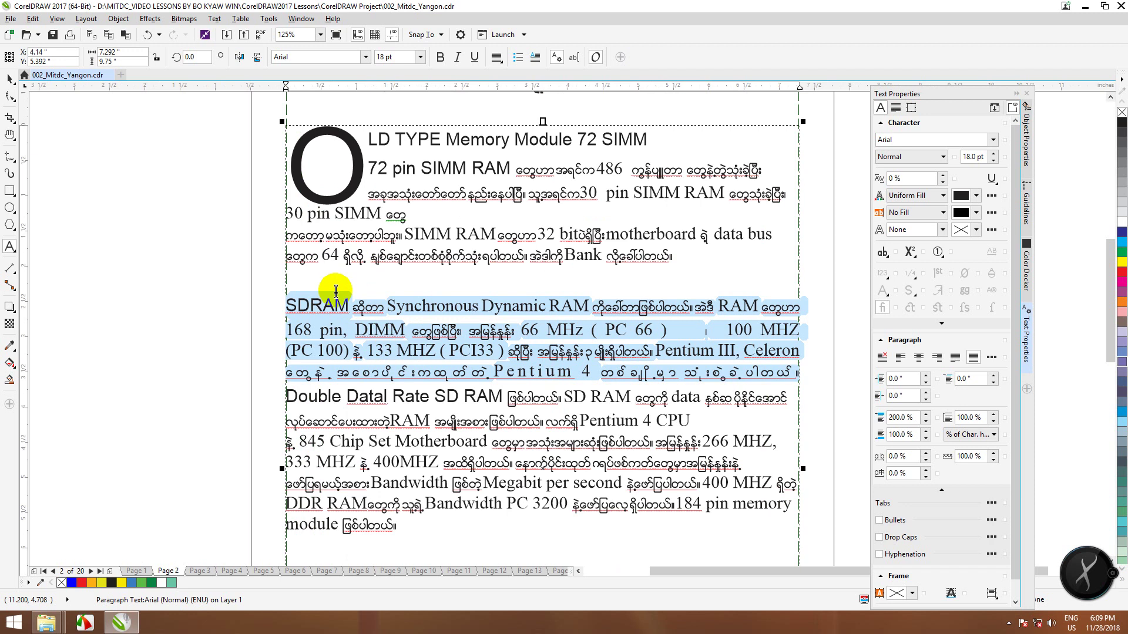
pyautogui.scroll(-3, 332, 292)
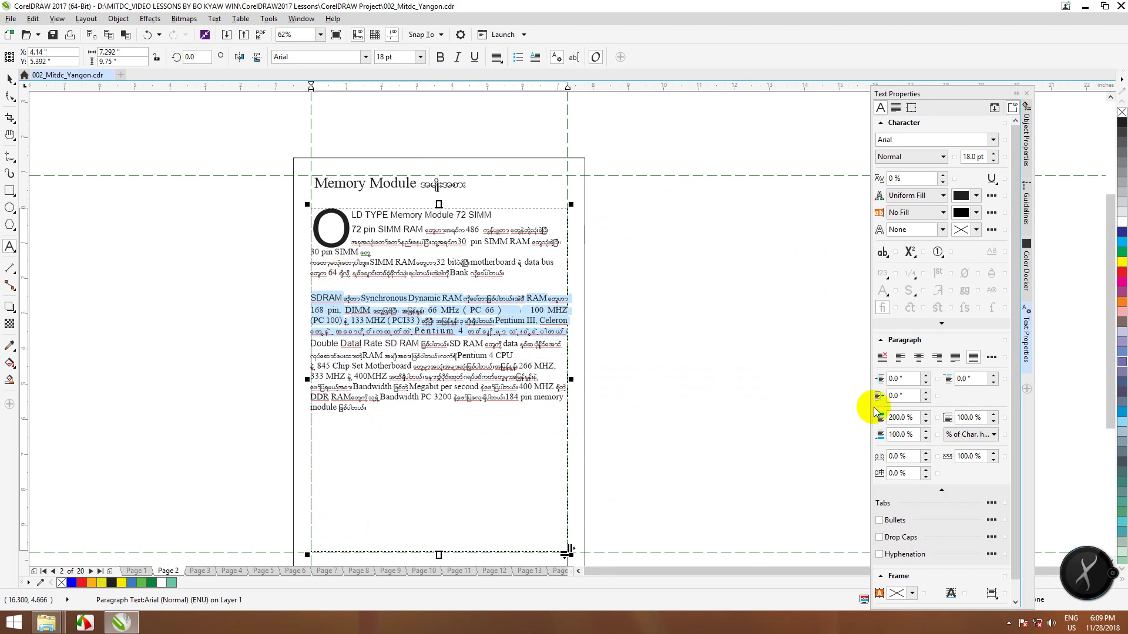
# - Set the after-paragraph spacing of the SDRAM paragraph to 200%
pyautogui.click(899, 434)
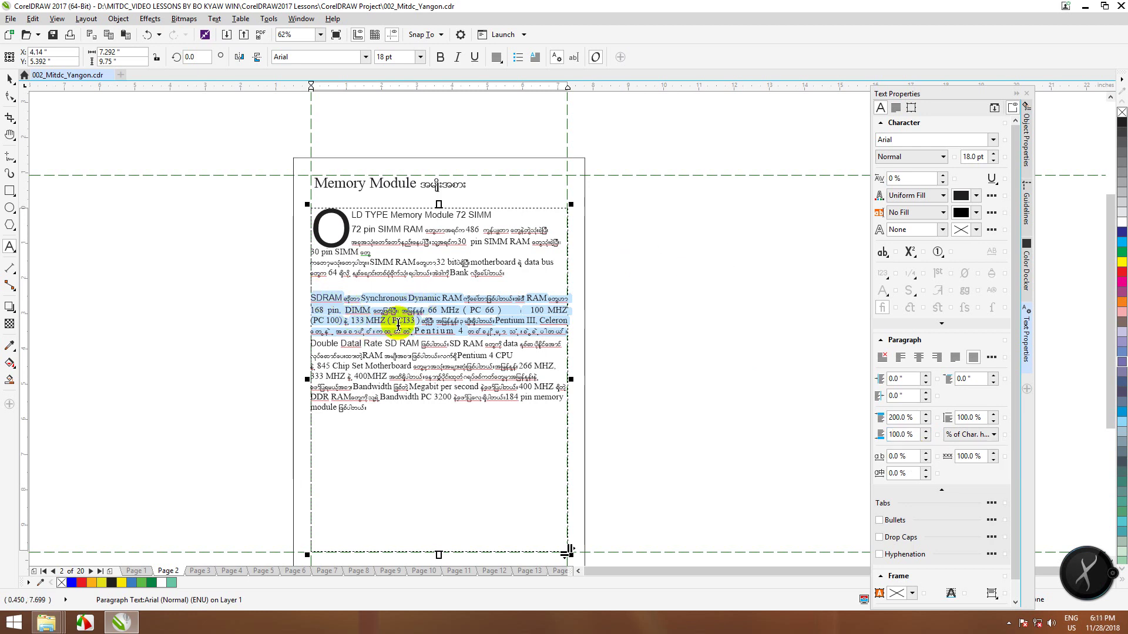
pyautogui.click(916, 435)
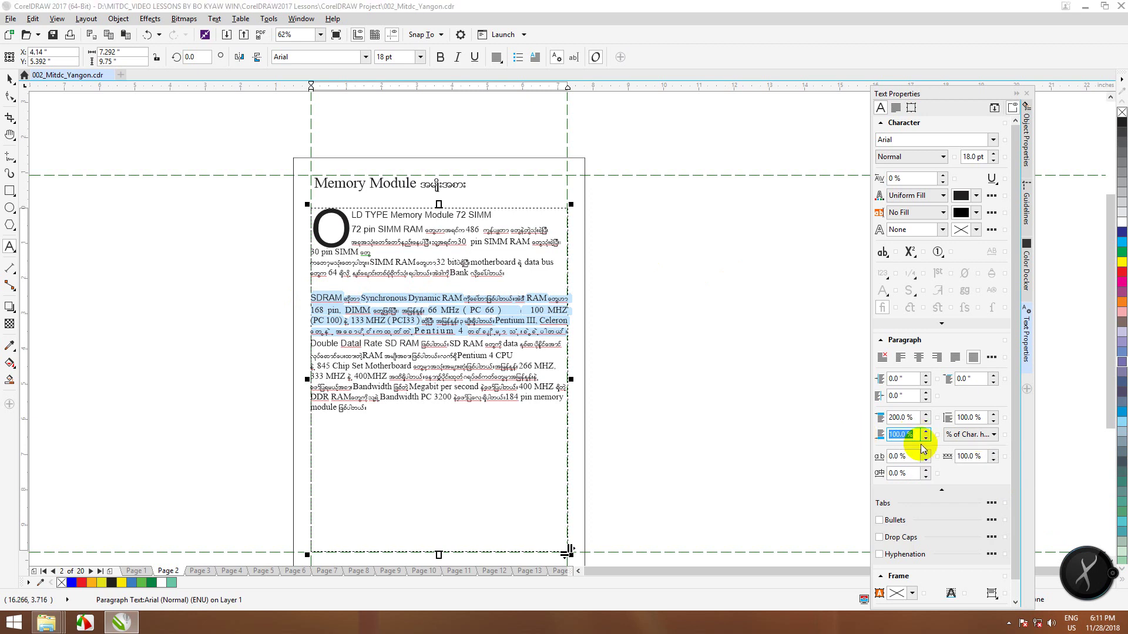
pyautogui.press('Return')
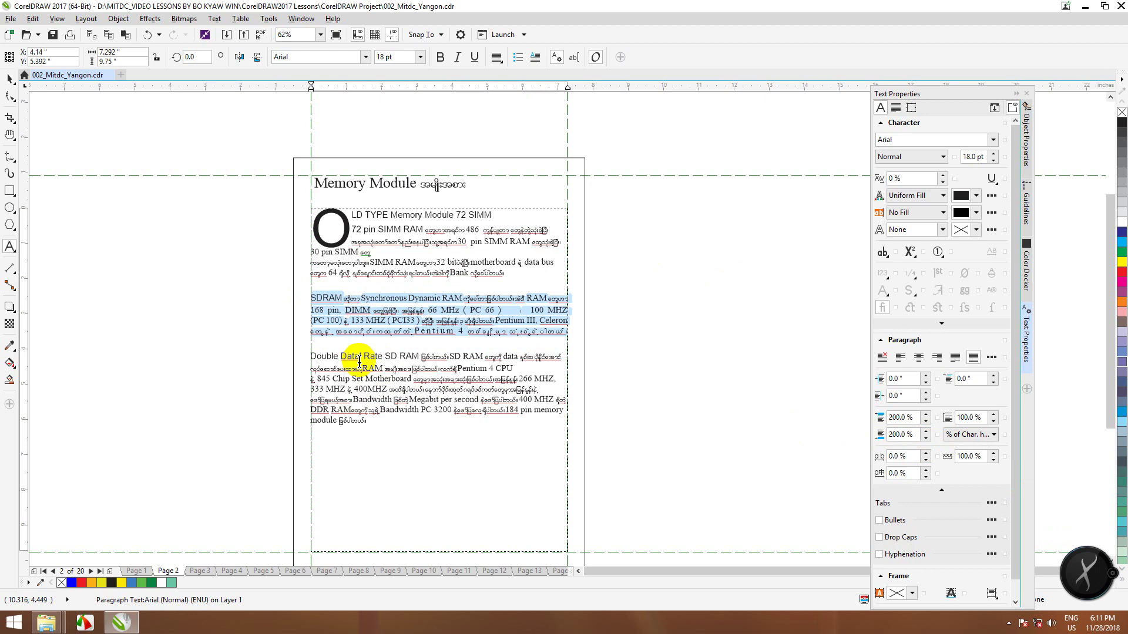
# - Set the first-line indent of the SDRAM paragraph to 1 inch
pyautogui.click(960, 379)
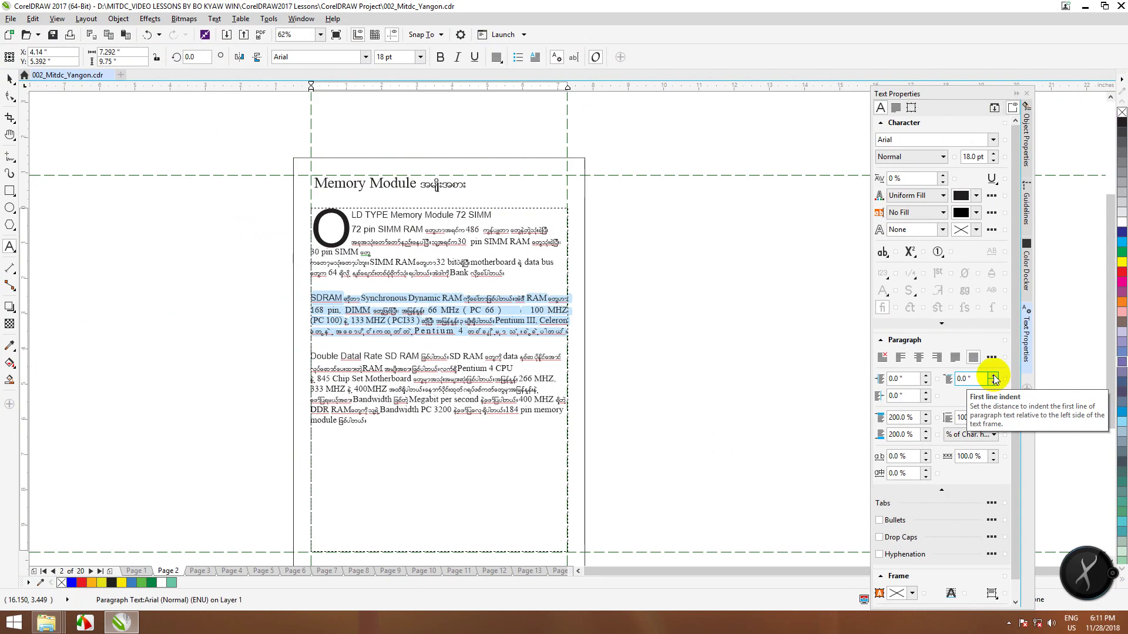
pyautogui.moveTo(975, 379); pyautogui.dragTo(945, 381)
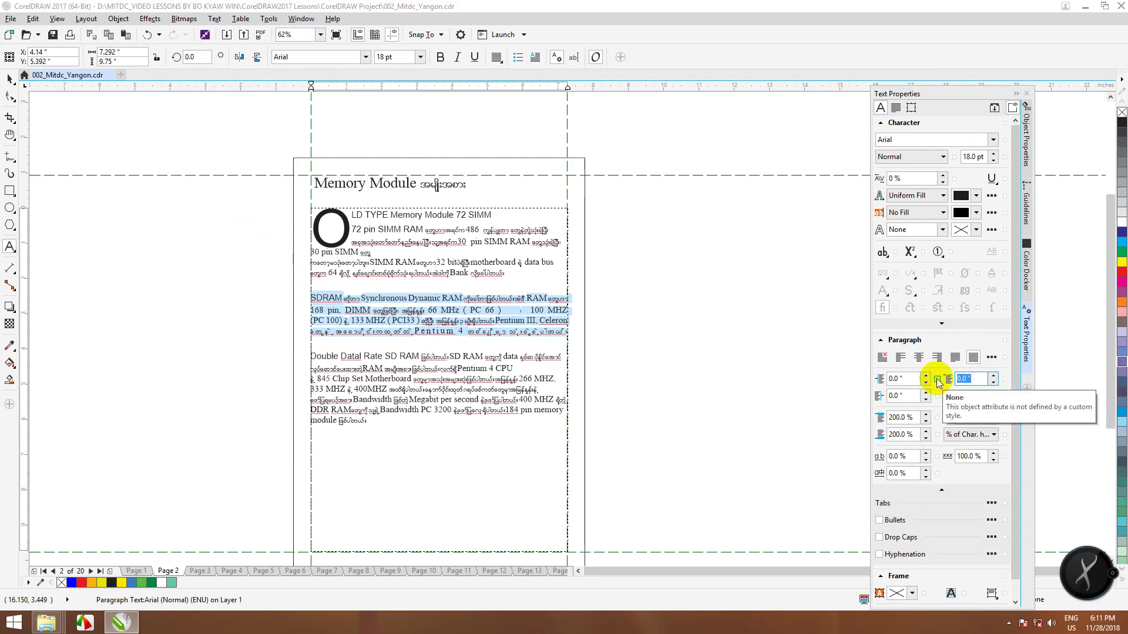
pyautogui.press('Return')
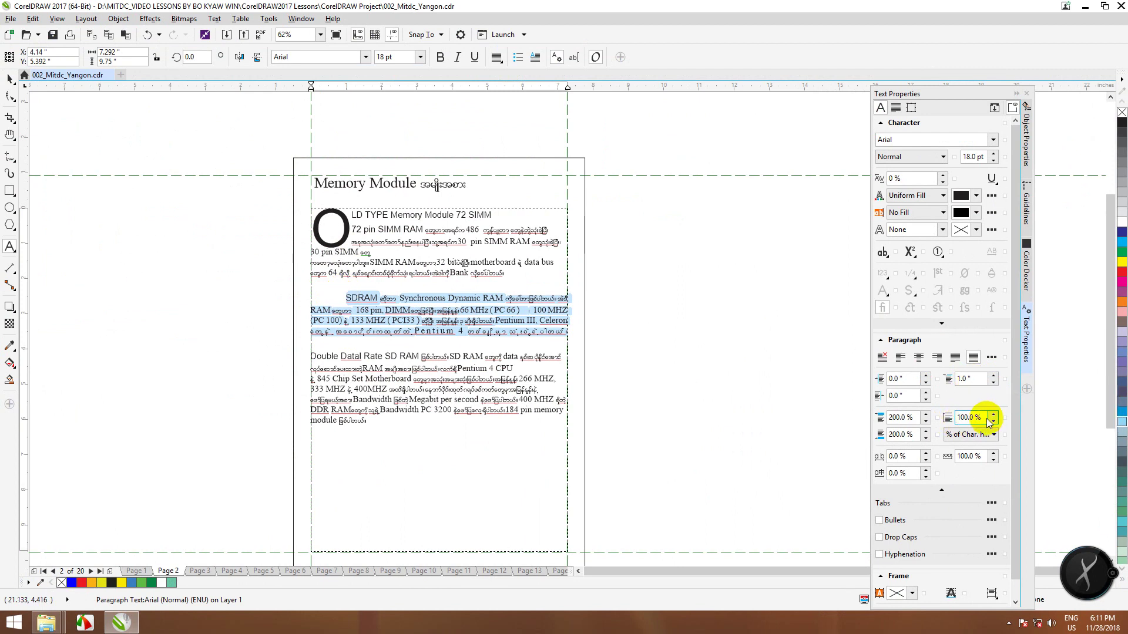
# - Increase the line spacing of the SDRAM paragraph in small increments to 118%
pyautogui.click(994, 415)
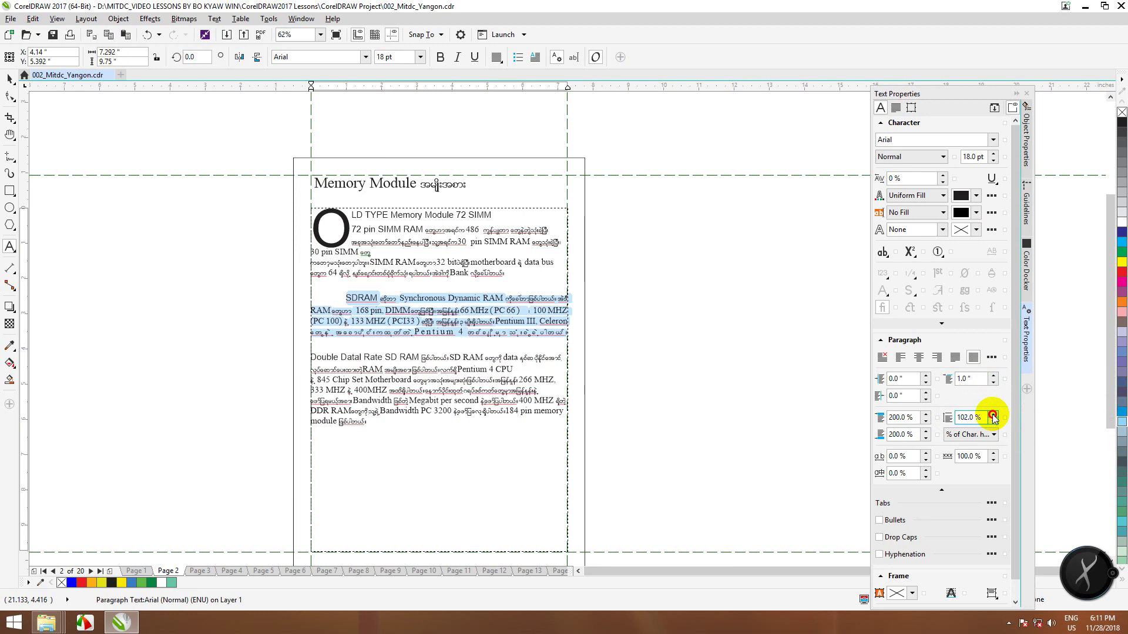
pyautogui.click(993, 414)
pyautogui.click(993, 414)
pyautogui.click(994, 415)
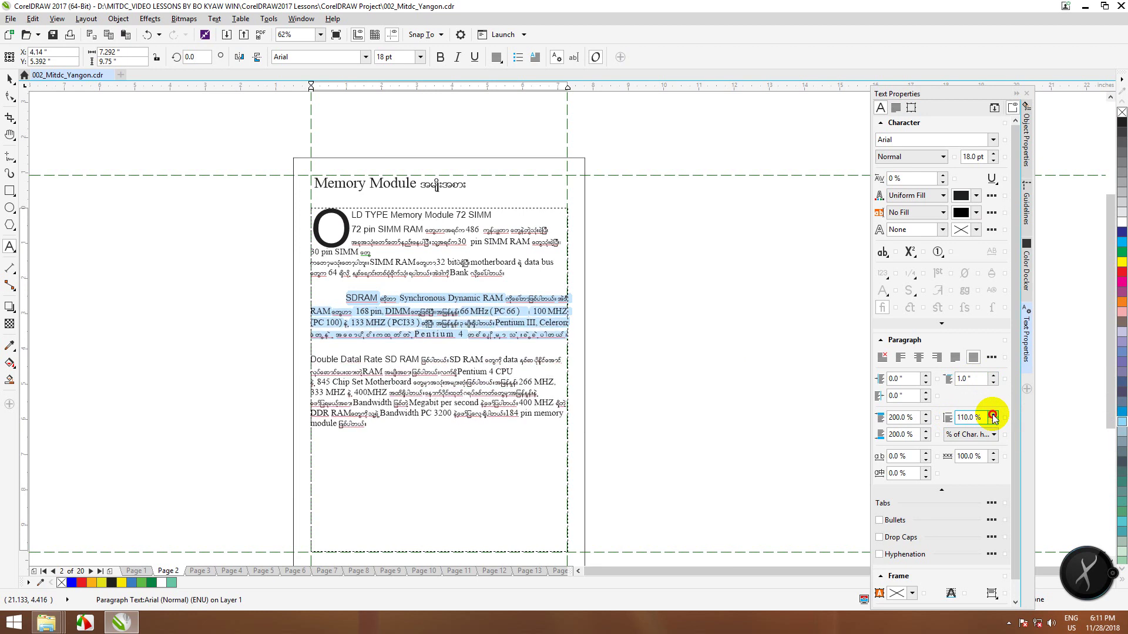
pyautogui.click(994, 414)
pyautogui.click(994, 415)
pyautogui.click(994, 414)
pyautogui.click(993, 414)
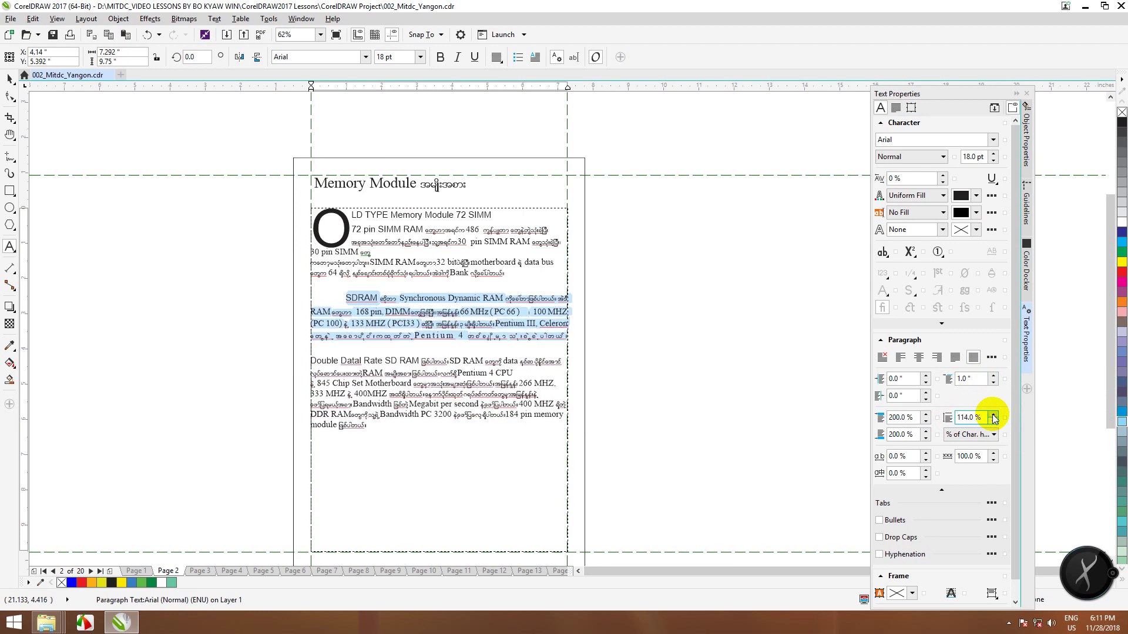
pyautogui.click(994, 414)
pyautogui.click(994, 414)
pyautogui.click(993, 415)
pyautogui.click(993, 415)
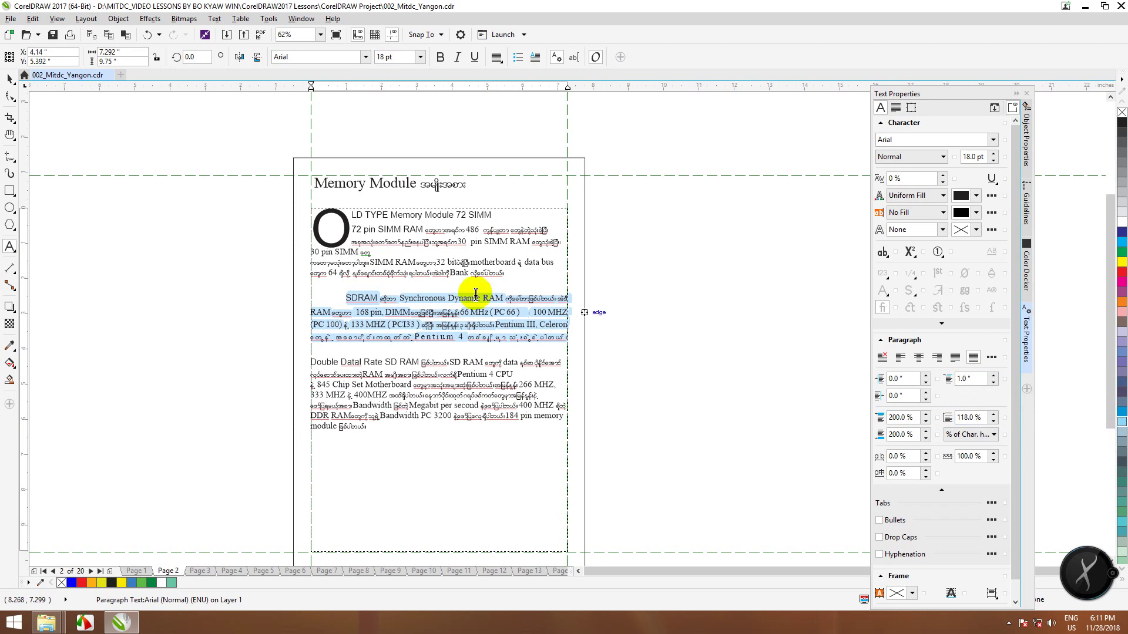
# - Reselect the whole SDRAM paragraph and set its line spacing back to 100%
pyautogui.scroll(2, 478, 322)
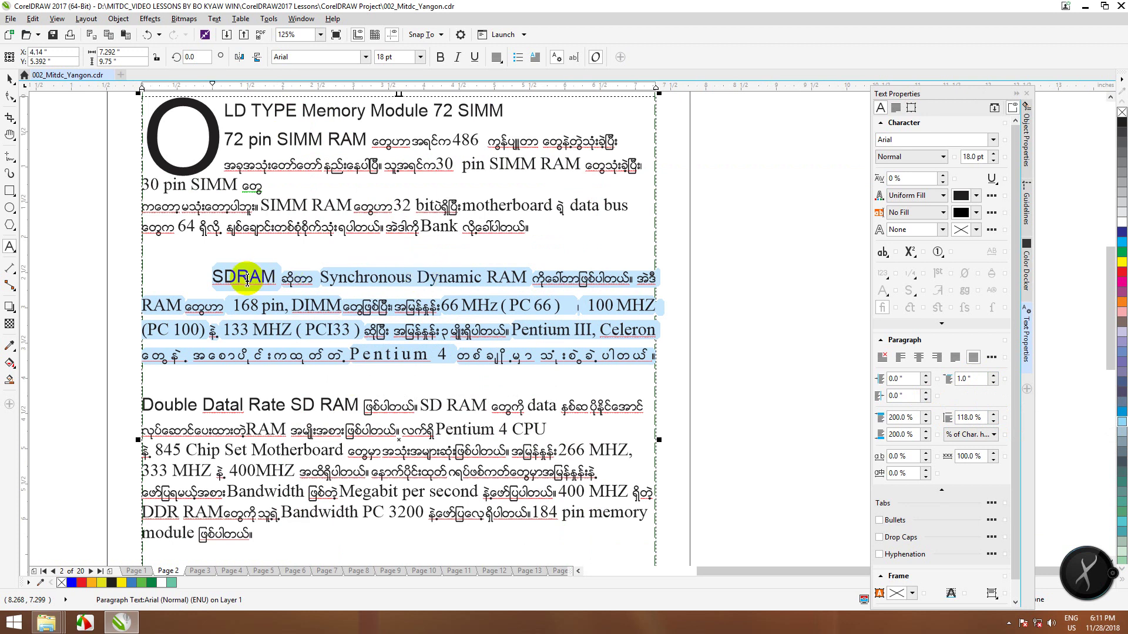
pyautogui.click(303, 303)
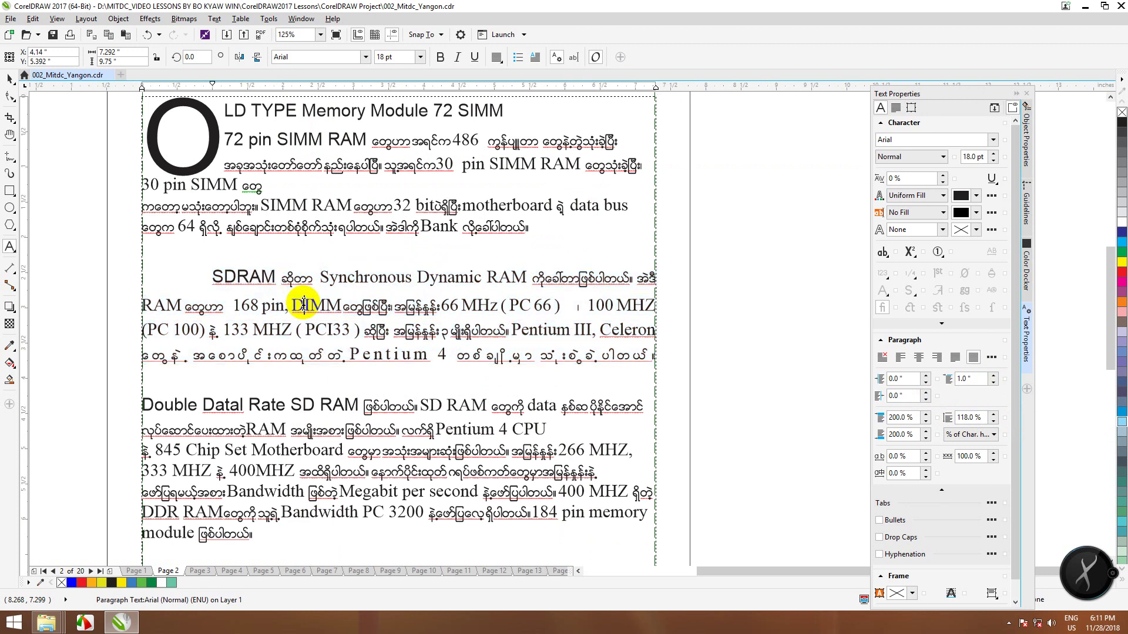
pyautogui.click(279, 282)
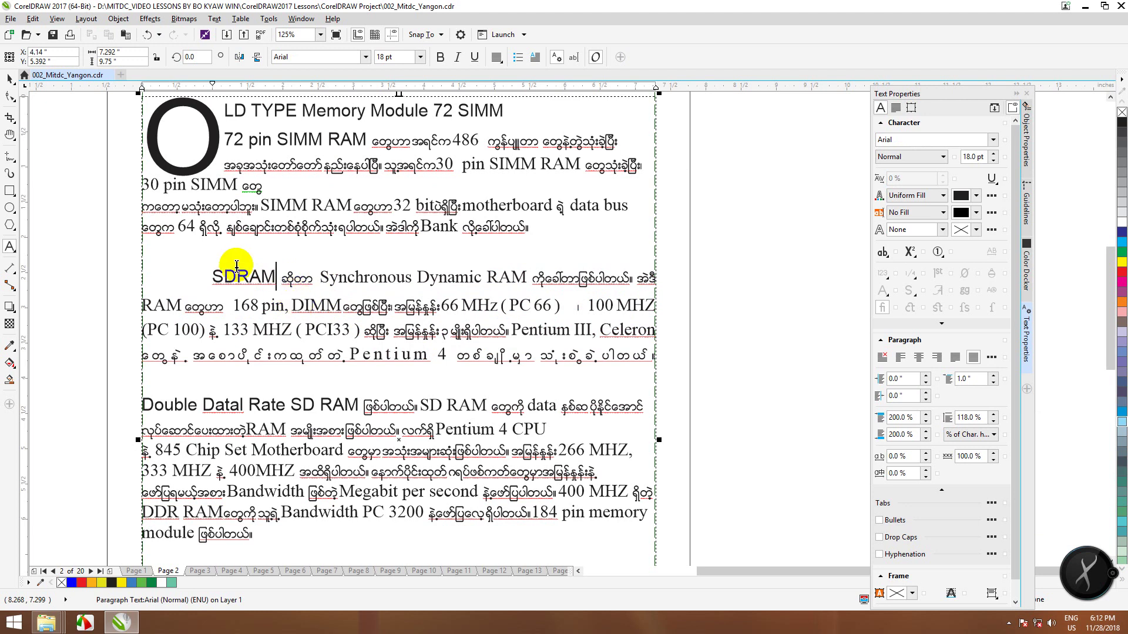
pyautogui.moveTo(212, 276); pyautogui.dragTo(678, 360)
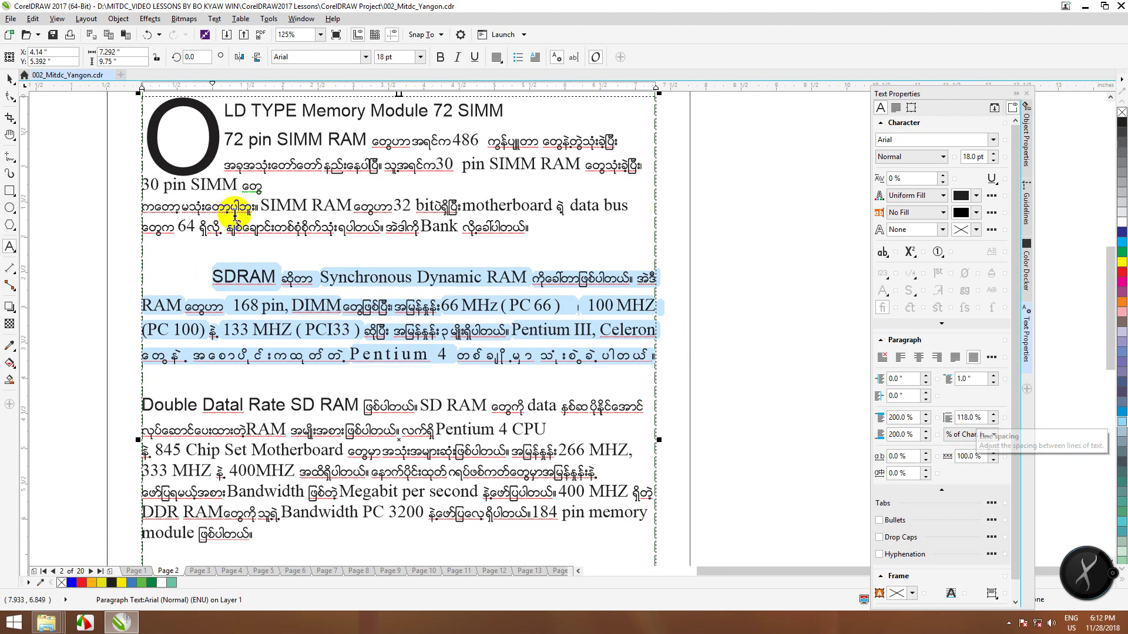
pyautogui.moveTo(983, 418); pyautogui.dragTo(876, 414)
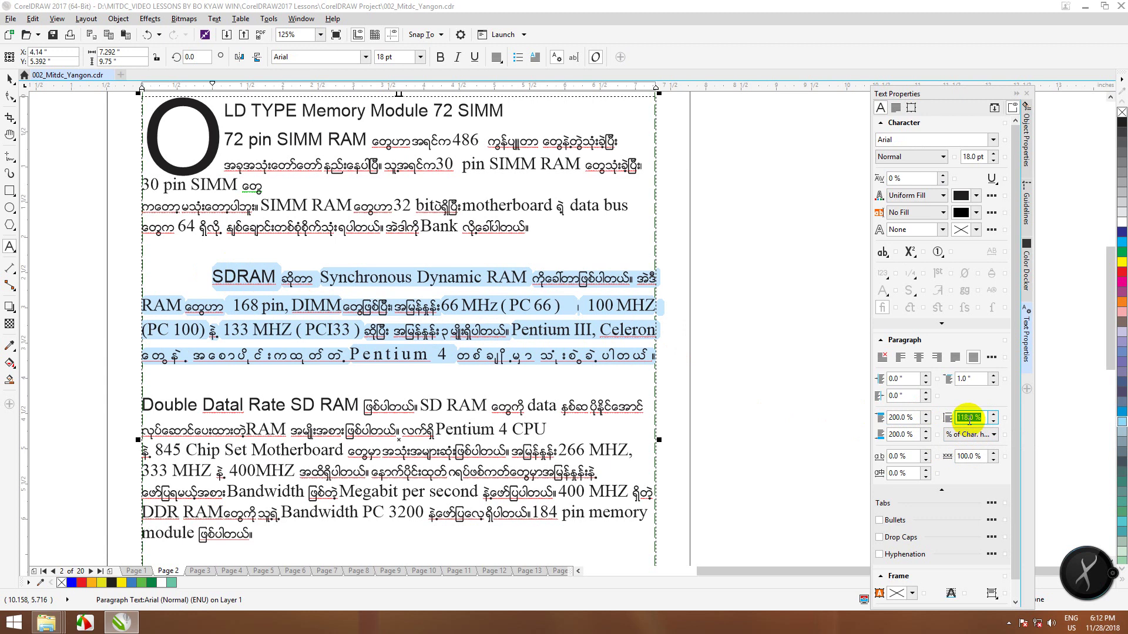
pyautogui.write('100')
pyautogui.press('Return')
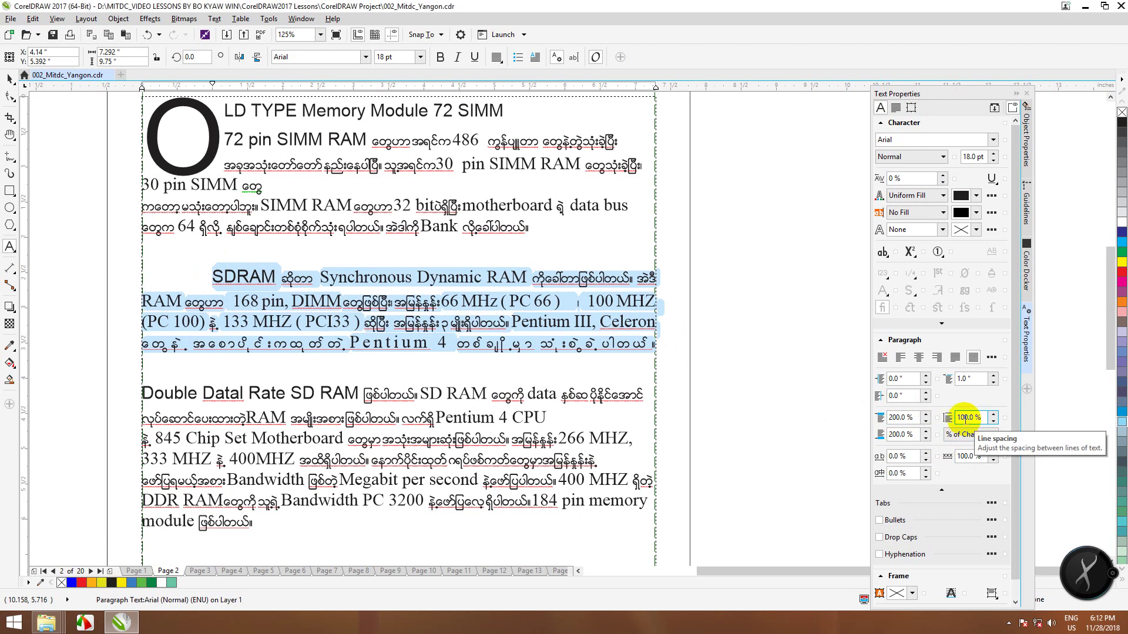
# - Try a line spacing of 200% on the SDRAM paragraph and restore it to 100%
pyautogui.moveTo(977, 416); pyautogui.dragTo(902, 416)
pyautogui.write('2')
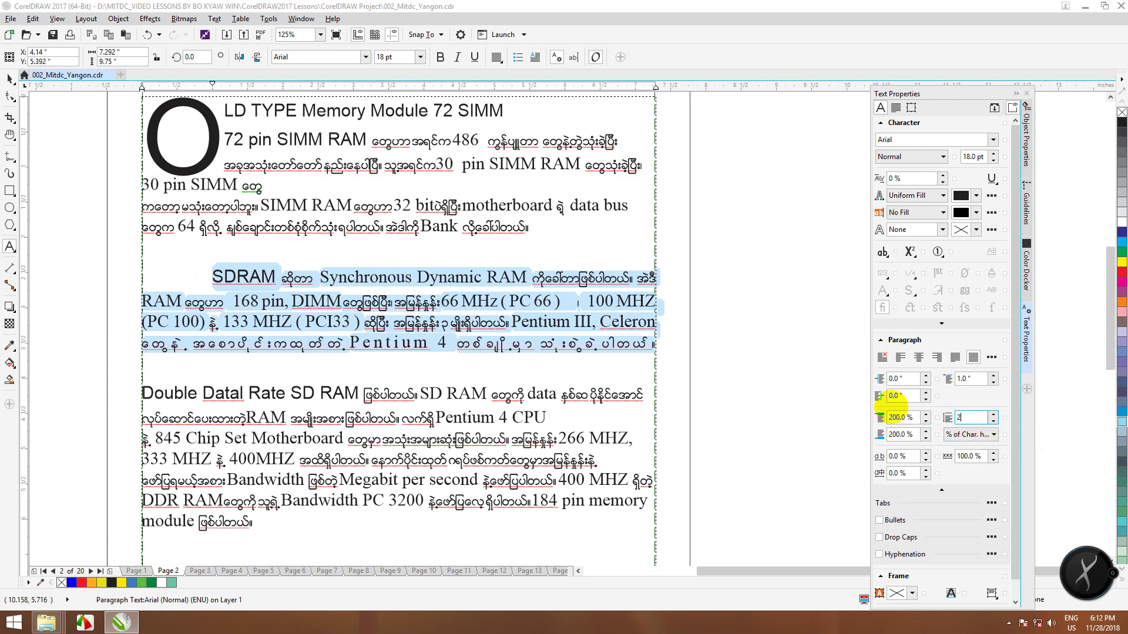
pyautogui.write('00')
pyautogui.press('Return')
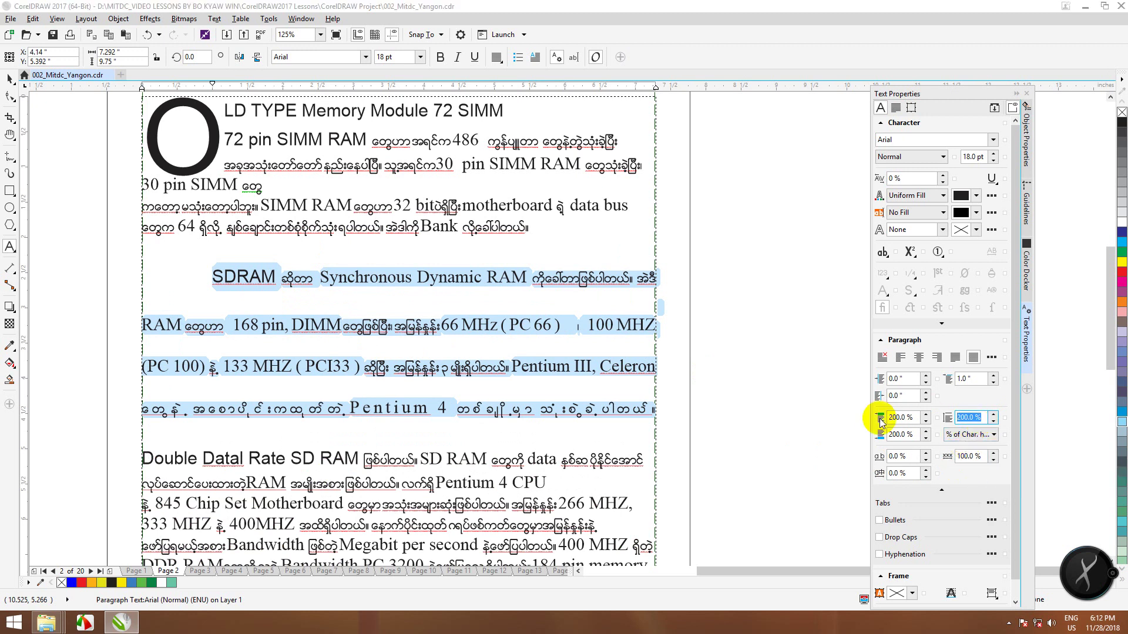
pyautogui.press('Return')
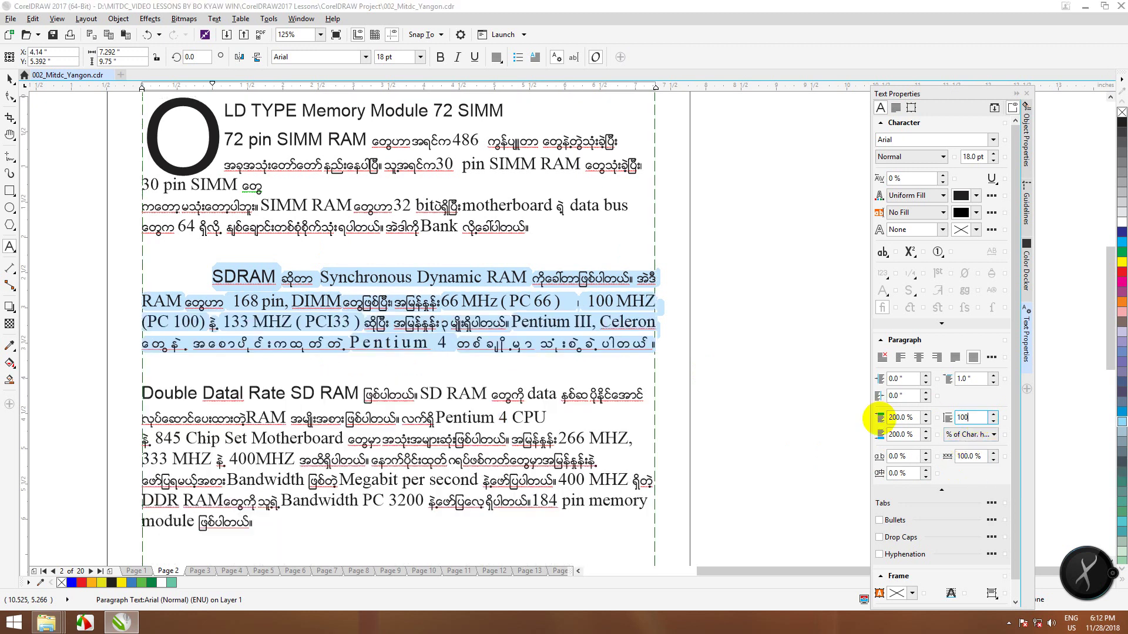
# - Try a line spacing of 130% on the SDRAM paragraph, restore it to 100% and deselect the text
pyautogui.moveTo(979, 418); pyautogui.dragTo(877, 417)
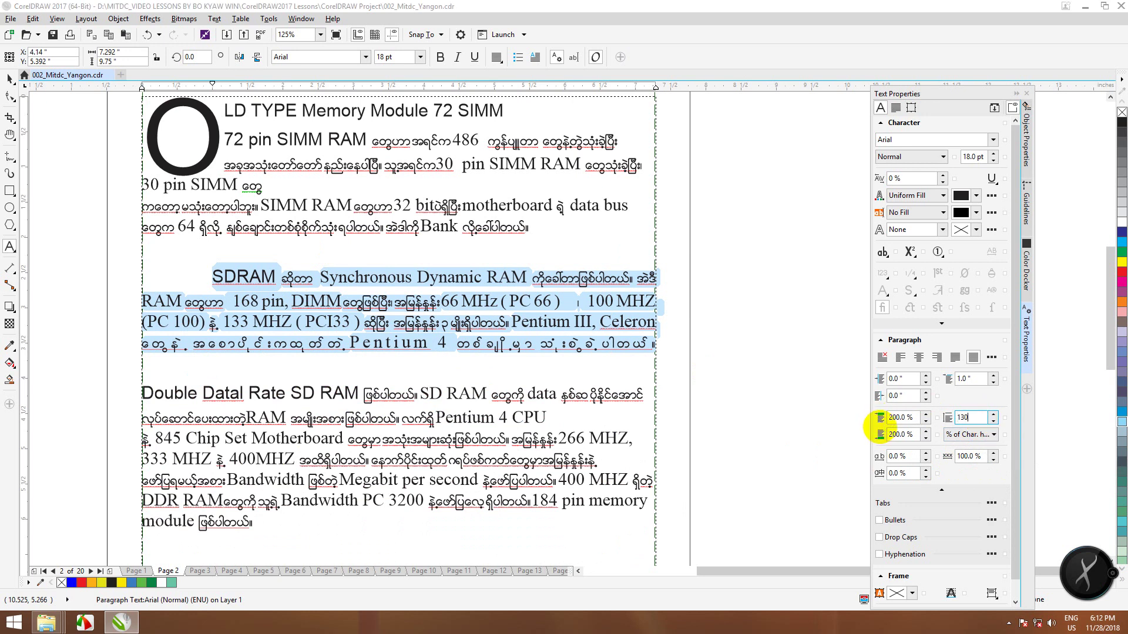
pyautogui.write('130')
pyautogui.press('Return')
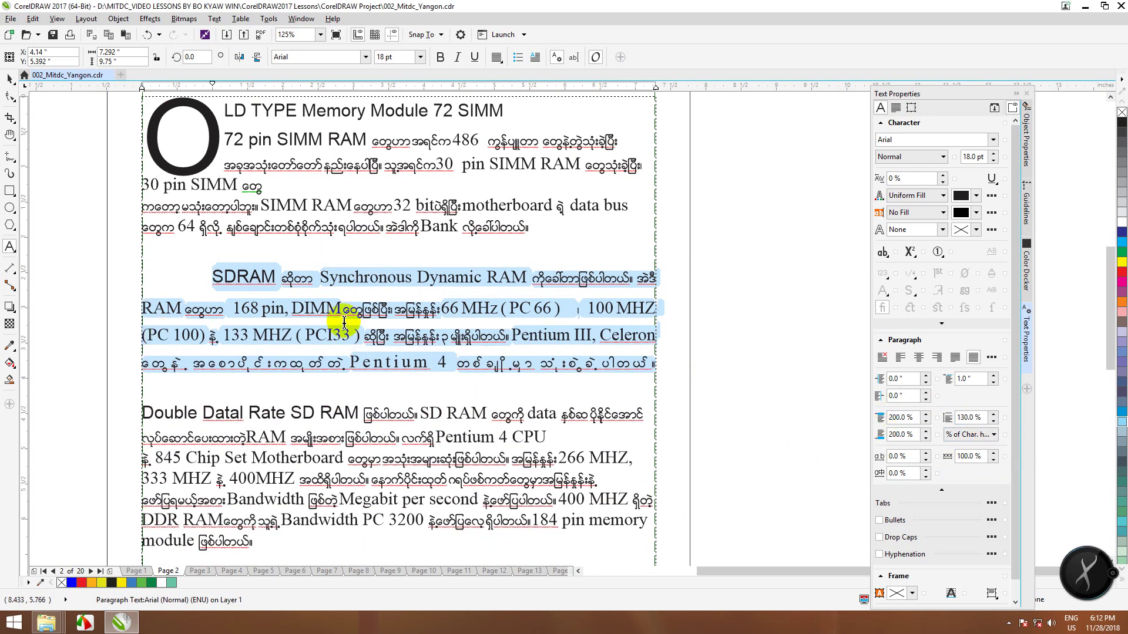
pyautogui.moveTo(982, 419); pyautogui.dragTo(864, 424)
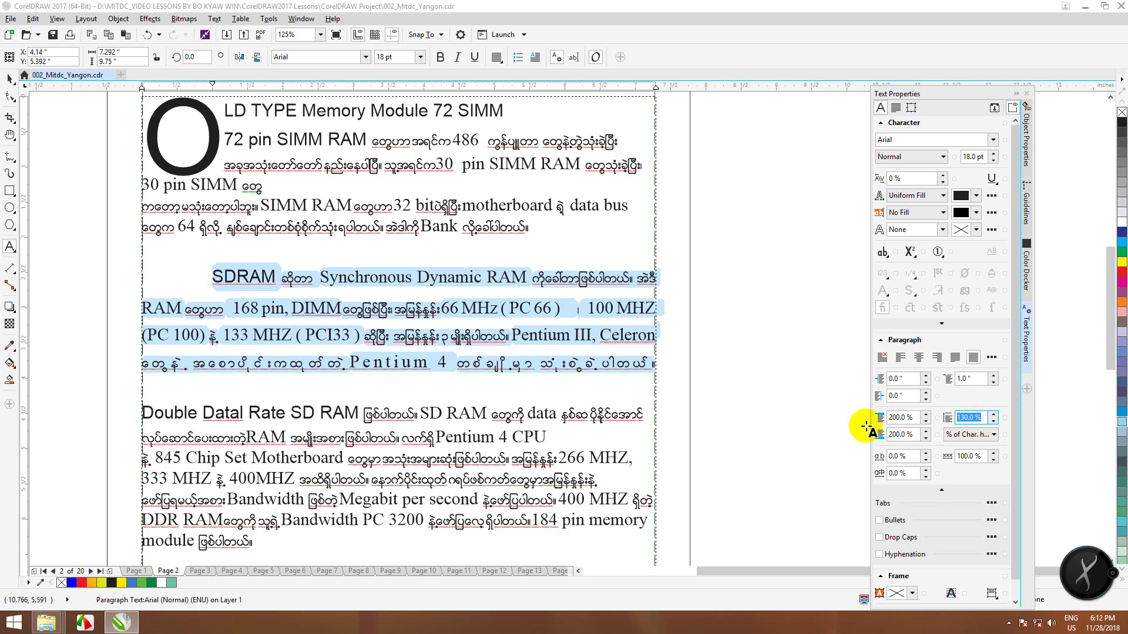
pyautogui.write('100')
pyautogui.press('Return')
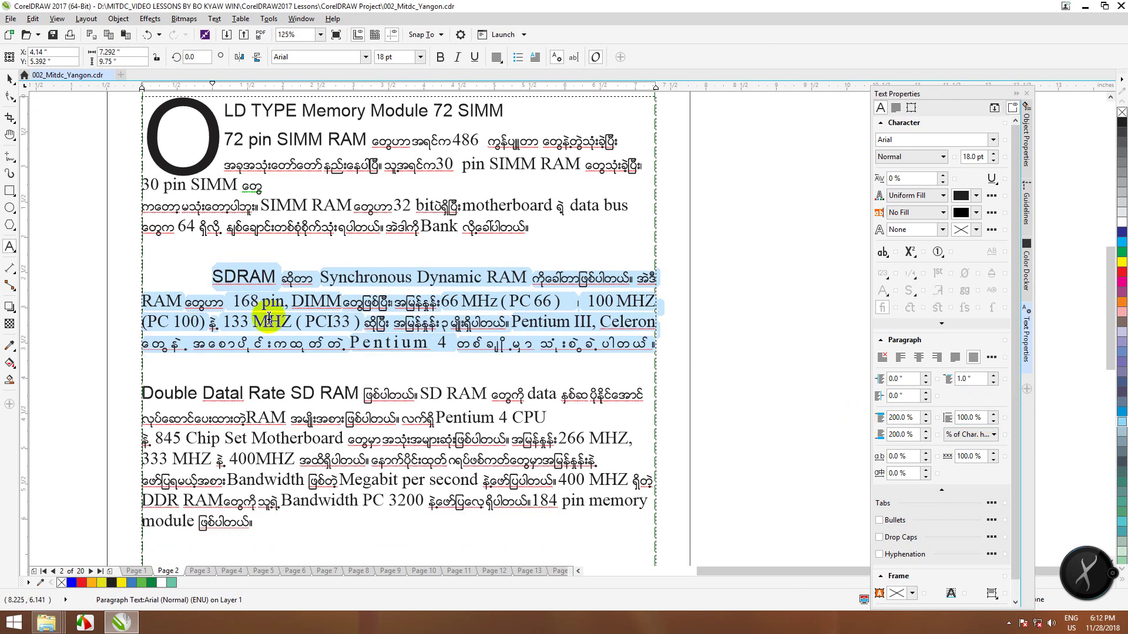
pyautogui.click(399, 369)
pyautogui.scroll(-2, 400, 369)
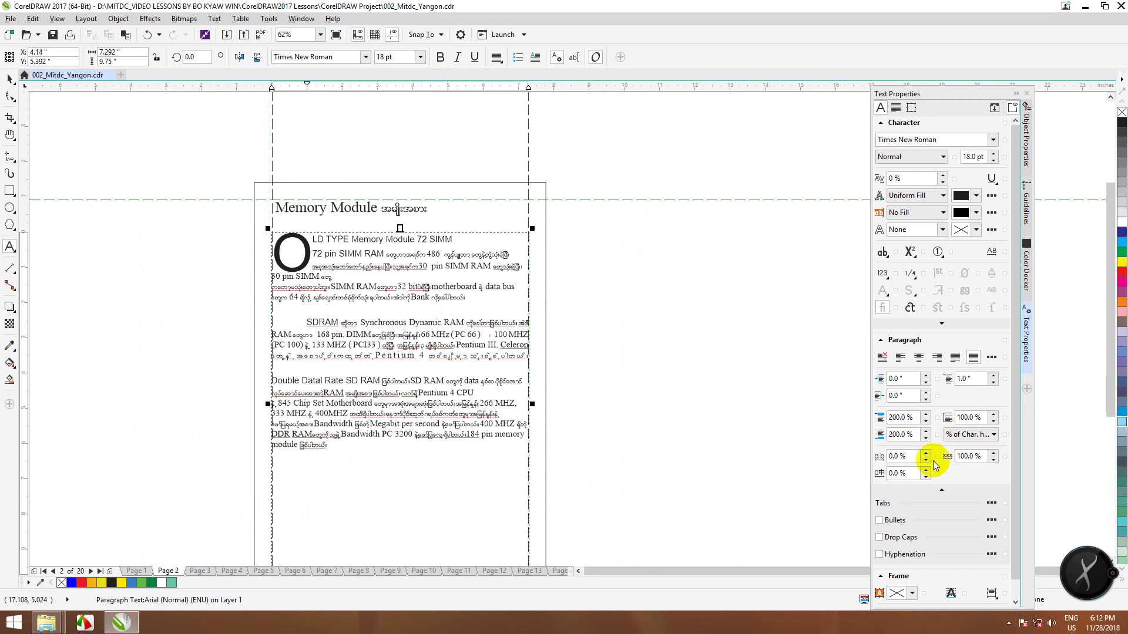
# - Select the words Memory Module in the page heading and set their word spacing to 150%
pyautogui.click(979, 458)
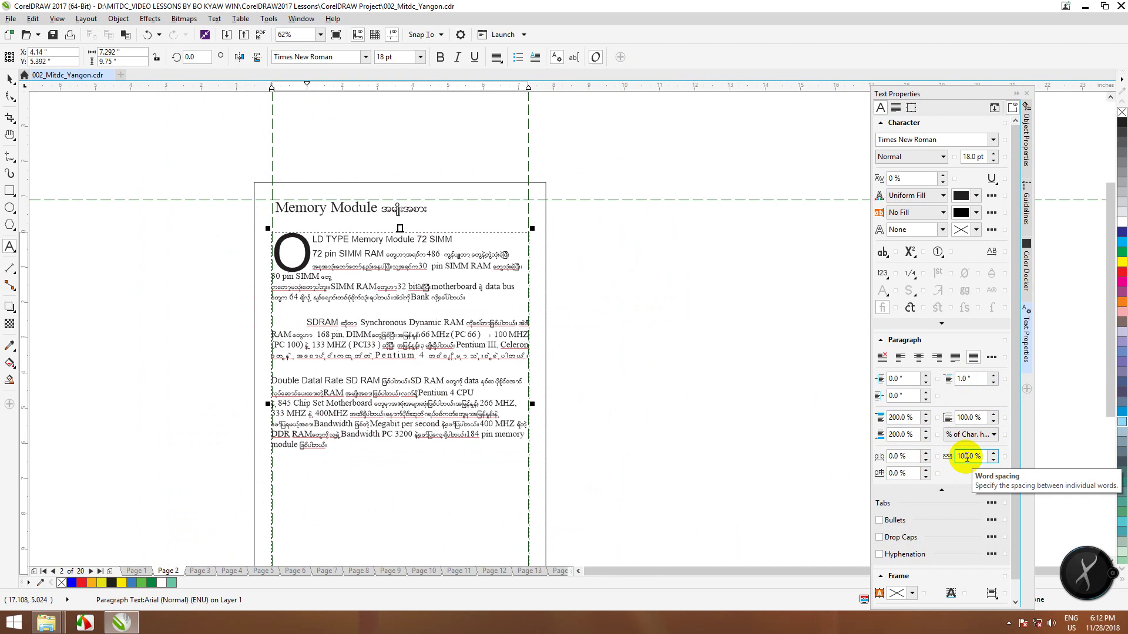
pyautogui.scroll(4, 291, 340)
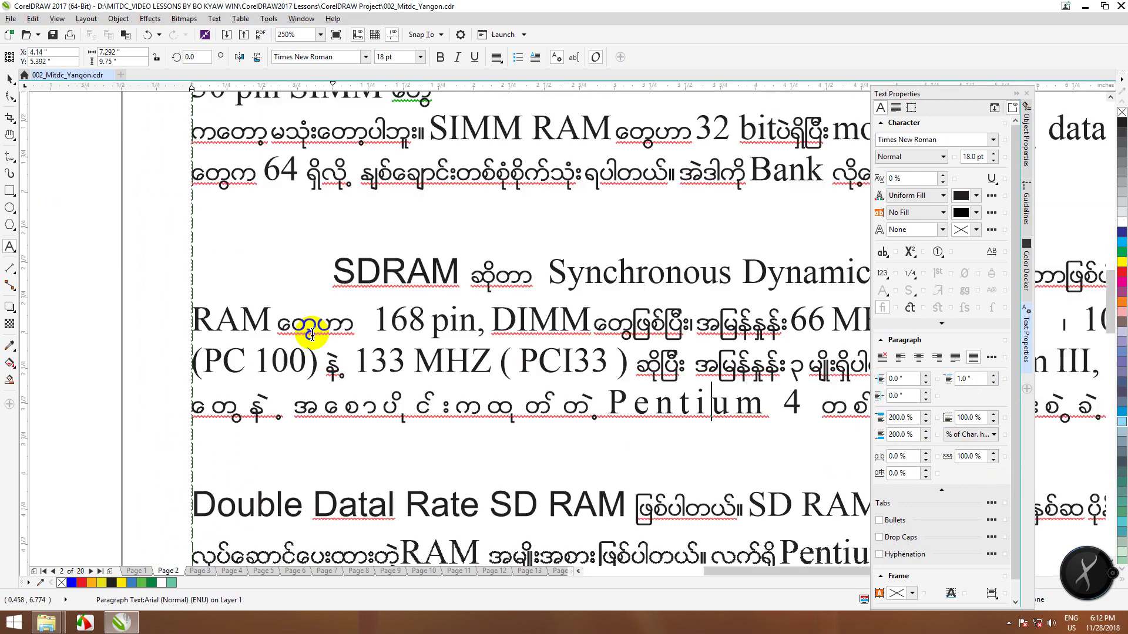
pyautogui.scroll(-4, 311, 332)
pyautogui.scroll(2, 292, 169)
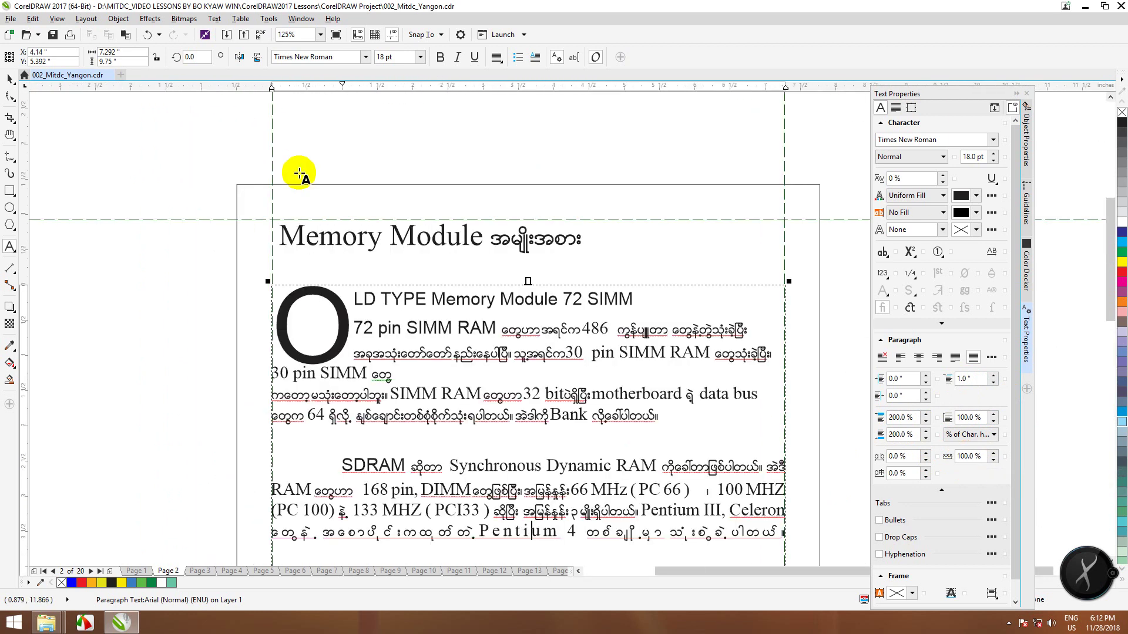
pyautogui.moveTo(482, 236); pyautogui.dragTo(277, 236)
pyautogui.click(977, 458)
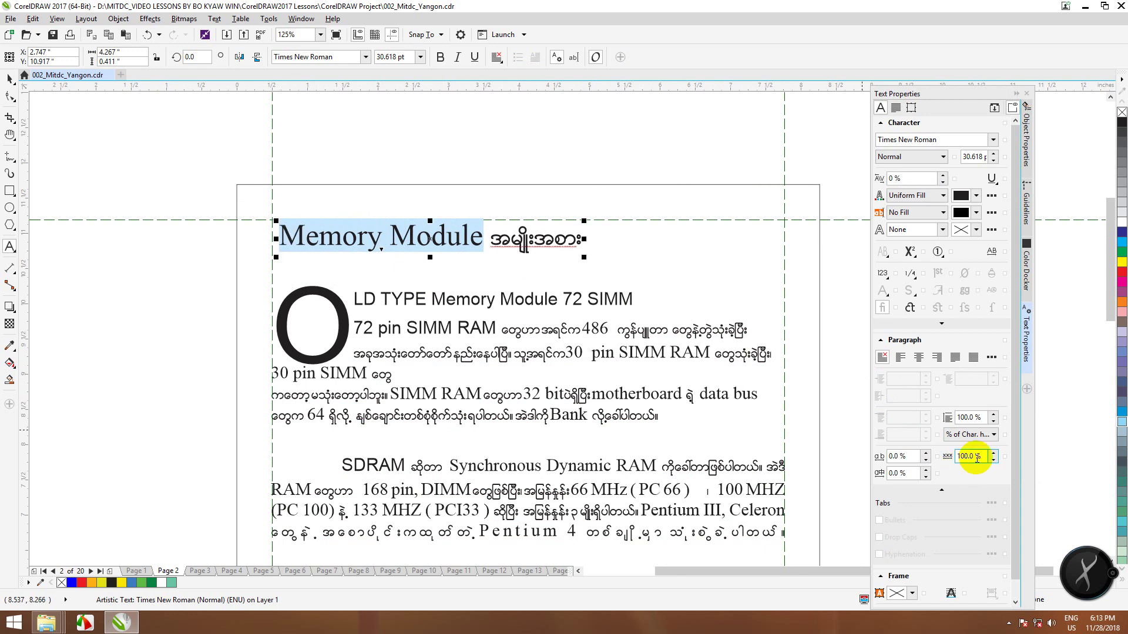
pyautogui.write('1')
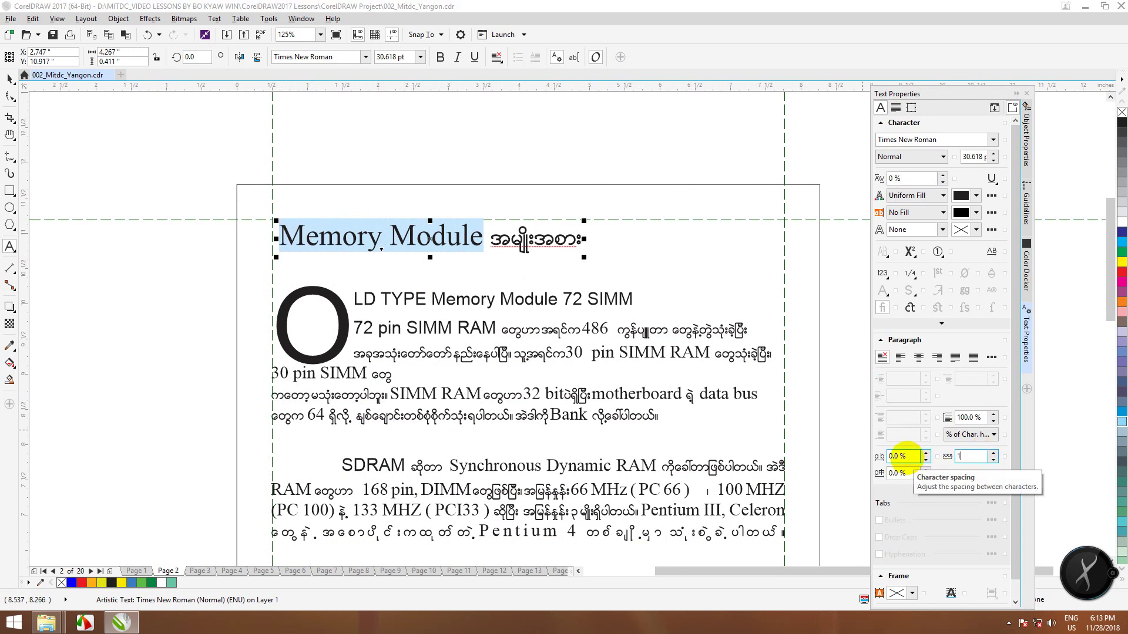
pyautogui.write('50')
pyautogui.press('Return')
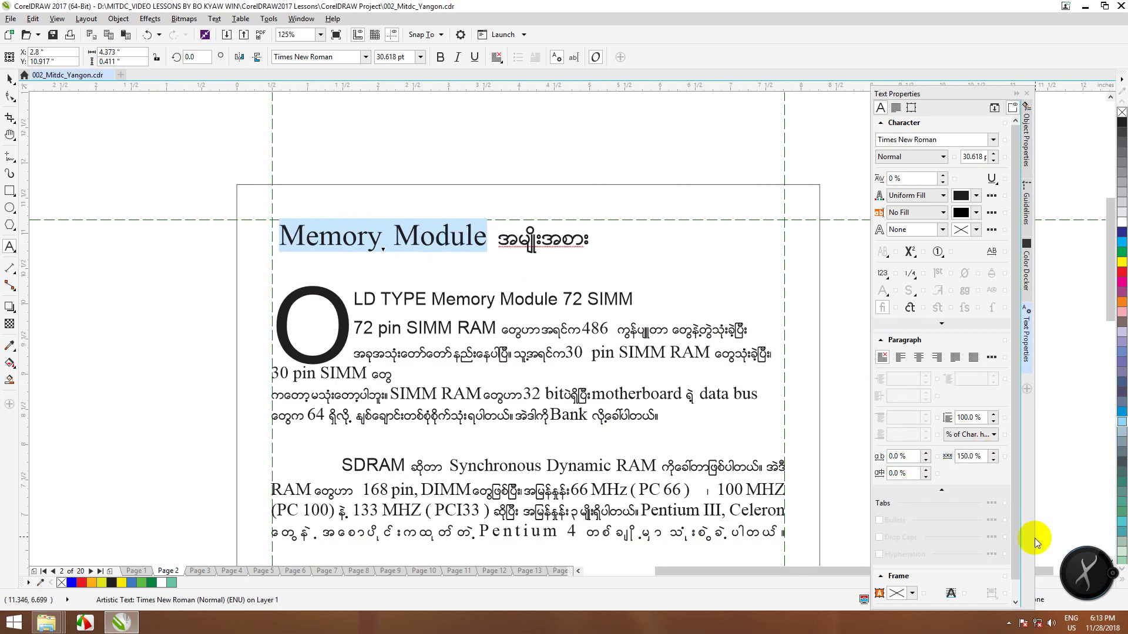
# - Set the heading's word spacing to 300% and examine the gap between Memory and Module
pyautogui.click(984, 460)
pyautogui.write('3')
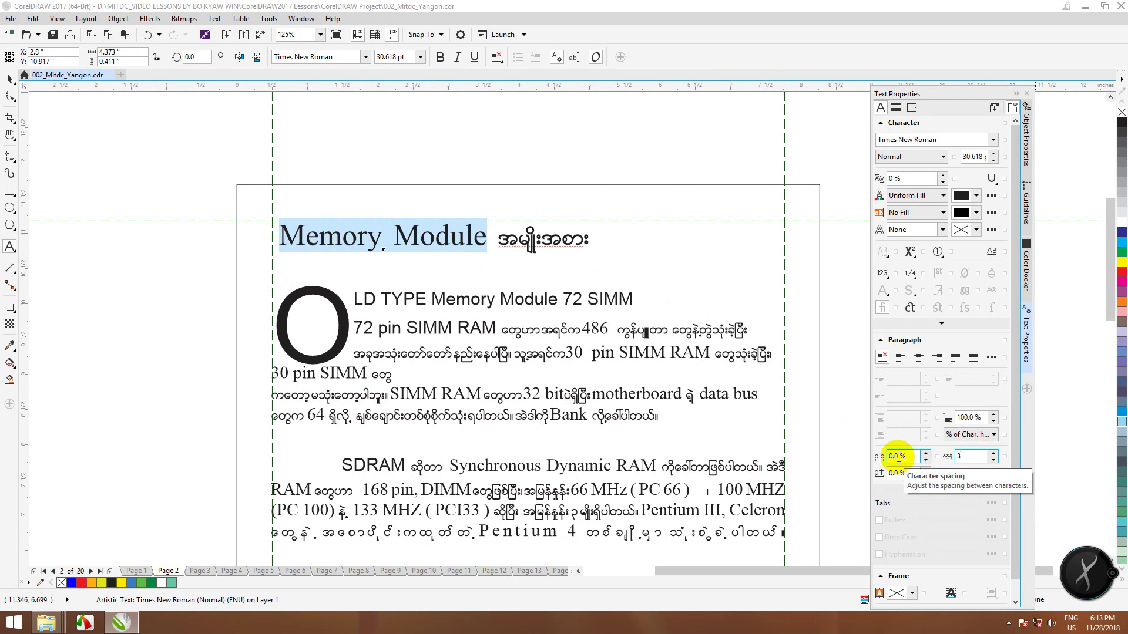
pyautogui.write('00')
pyautogui.press('Return')
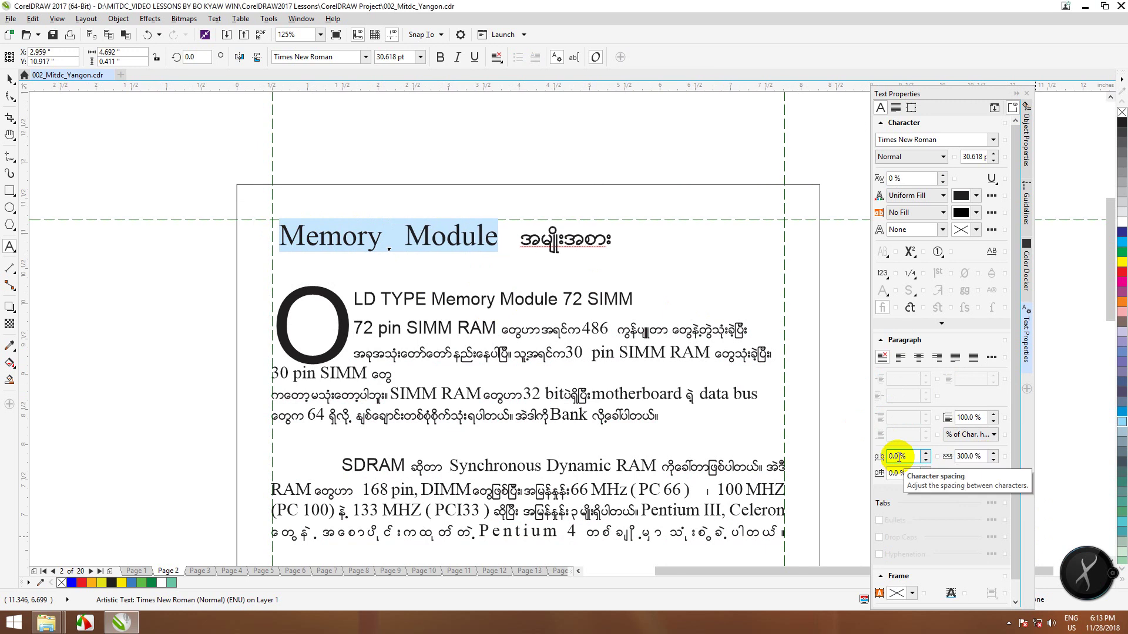
pyautogui.click(413, 236)
pyautogui.moveTo(381, 235); pyautogui.dragTo(271, 235)
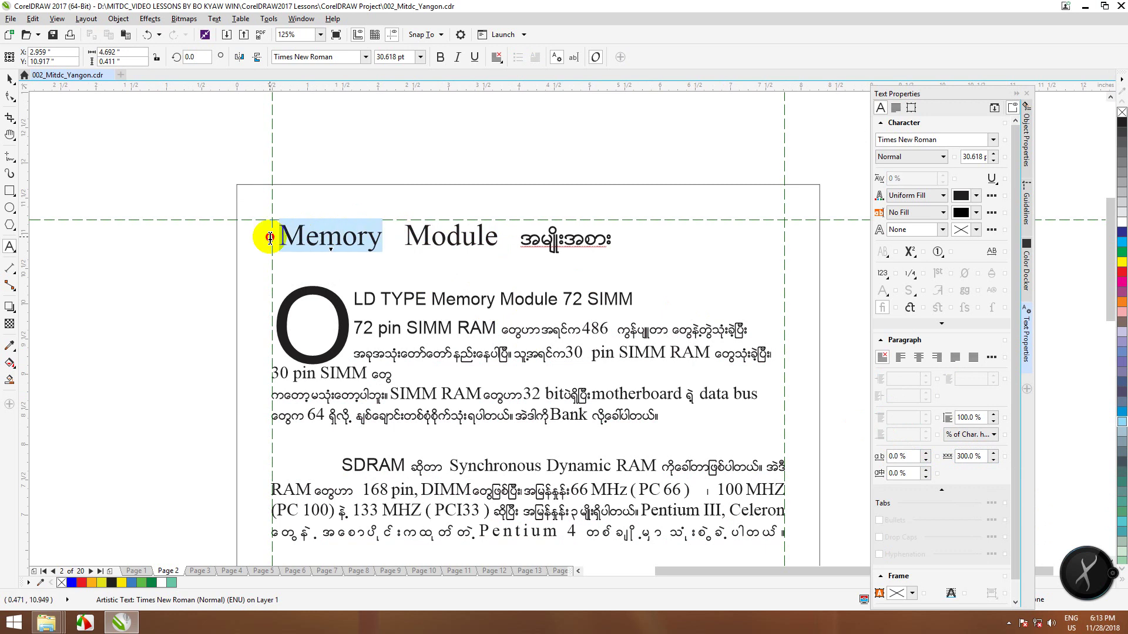
pyautogui.moveTo(404, 237); pyautogui.dragTo(496, 248)
pyautogui.click(404, 238)
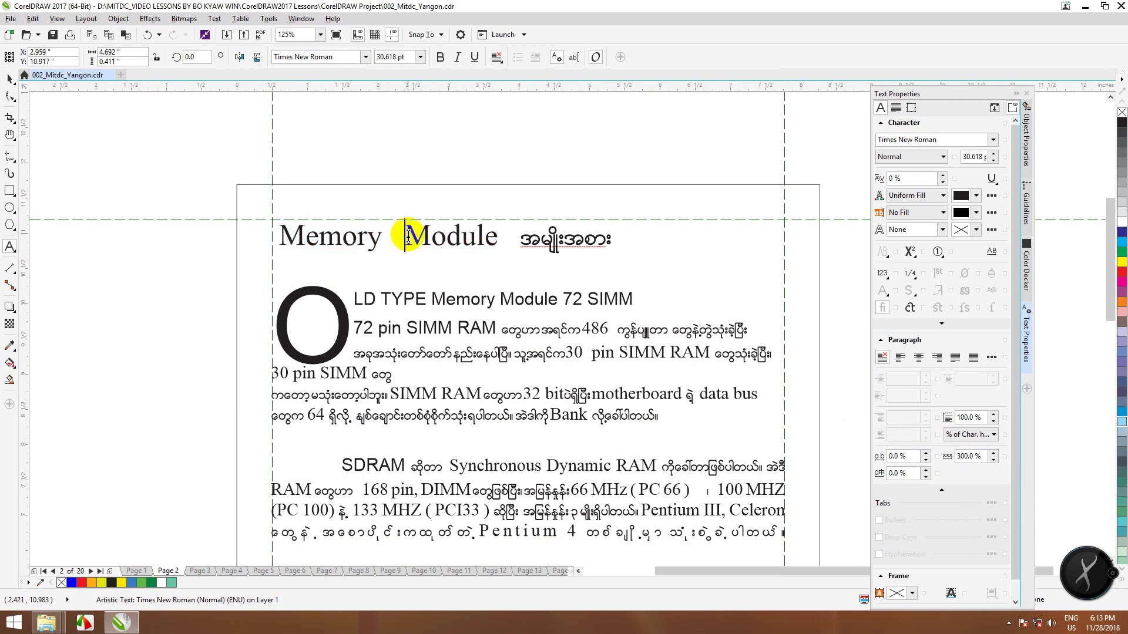
# - Reselect Memory Module in the heading and set the word spacing back to 100%
pyautogui.moveTo(276, 237); pyautogui.dragTo(498, 237)
pyautogui.doubleClick(969, 456)
pyautogui.write('1')
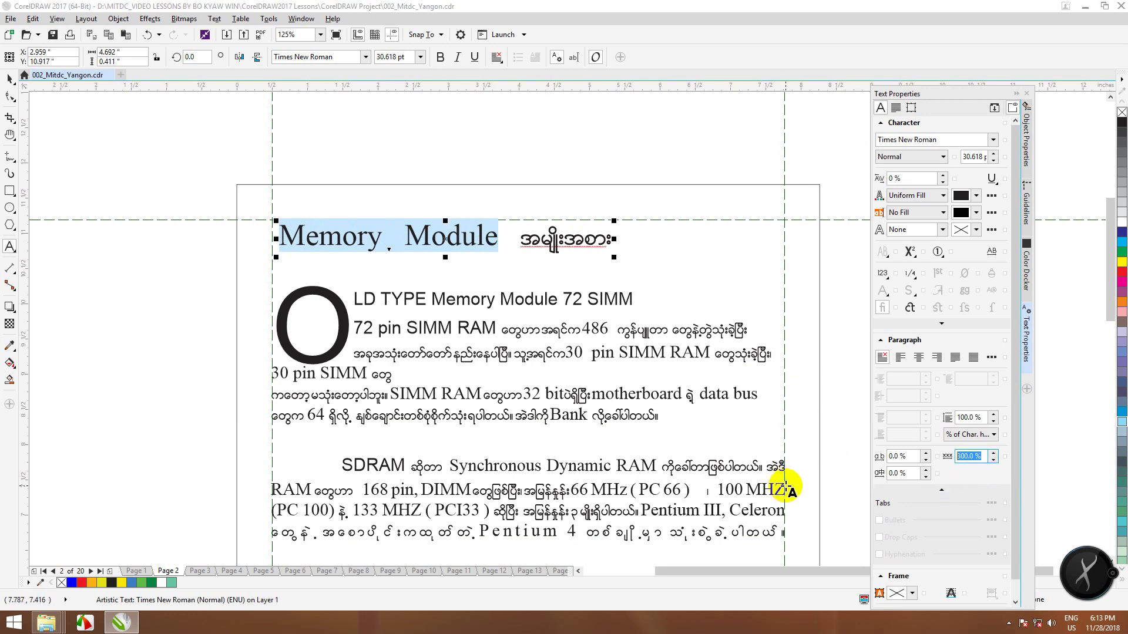
pyautogui.write('0')
pyautogui.press('Return')
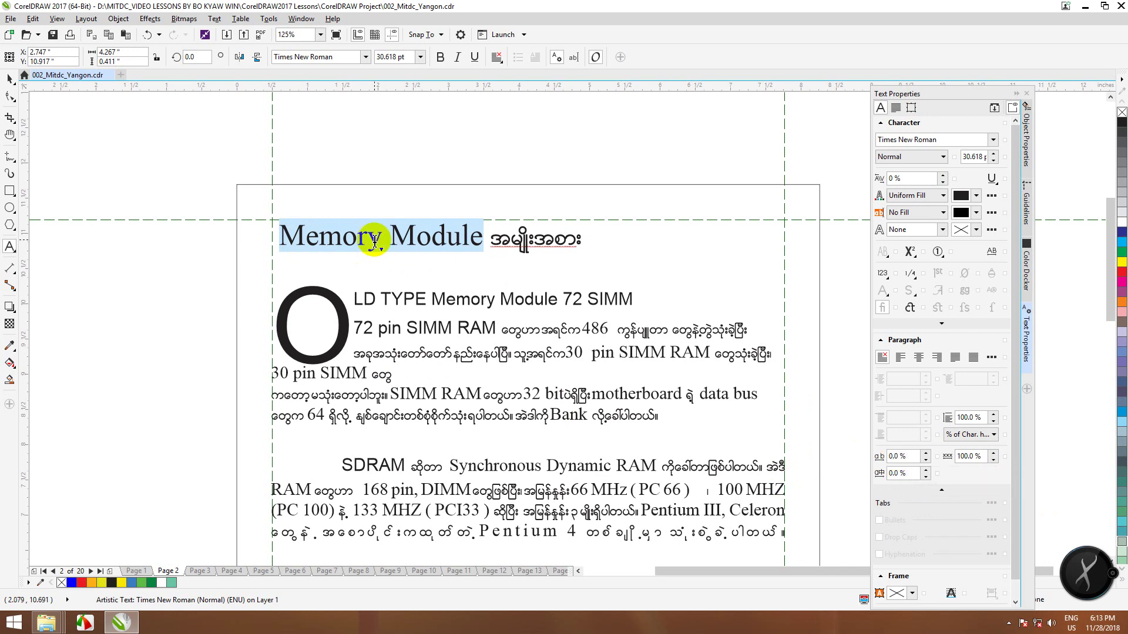
# - Select the word Memory in the page heading and try character spacing of 20% and 200% on it
pyautogui.moveTo(382, 235); pyautogui.dragTo(277, 244)
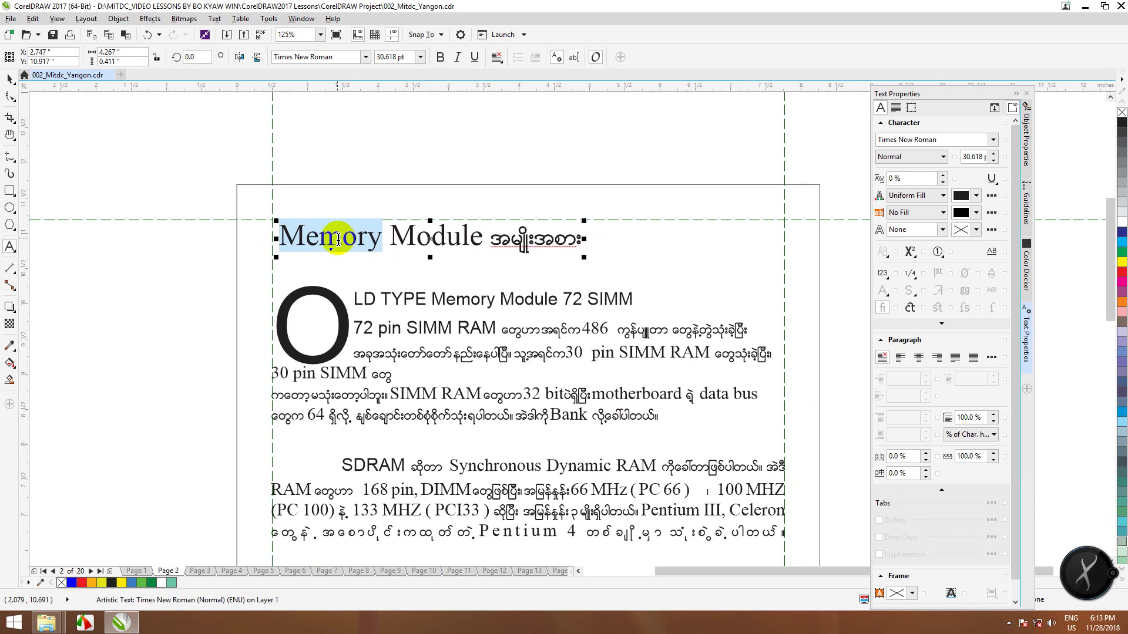
pyautogui.click(914, 456)
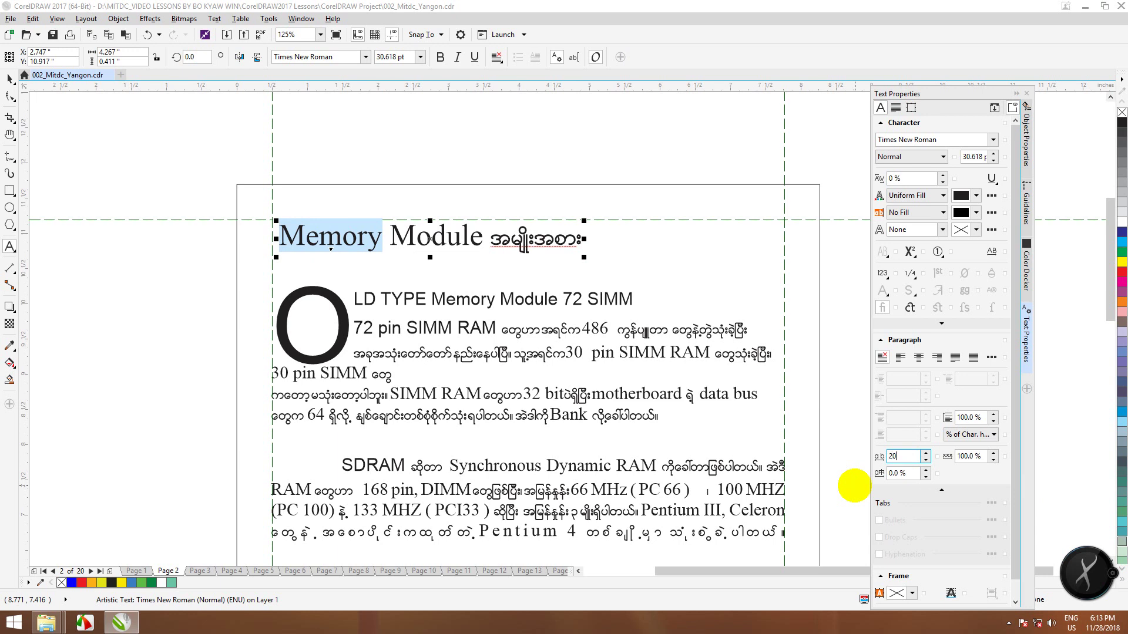
pyautogui.press('Return')
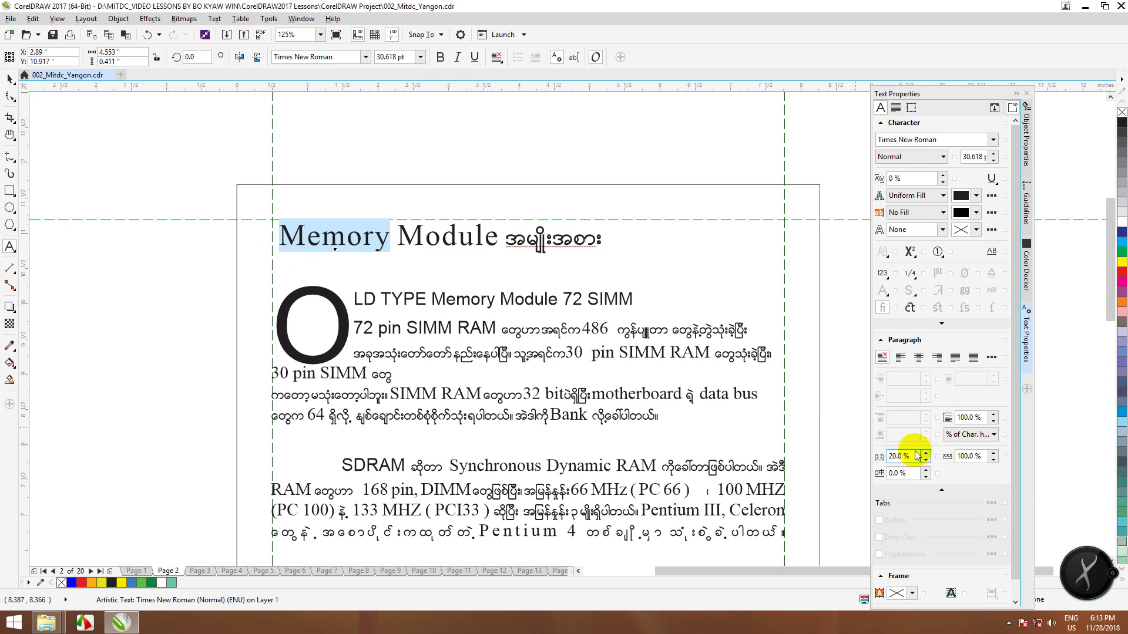
pyautogui.click(914, 456)
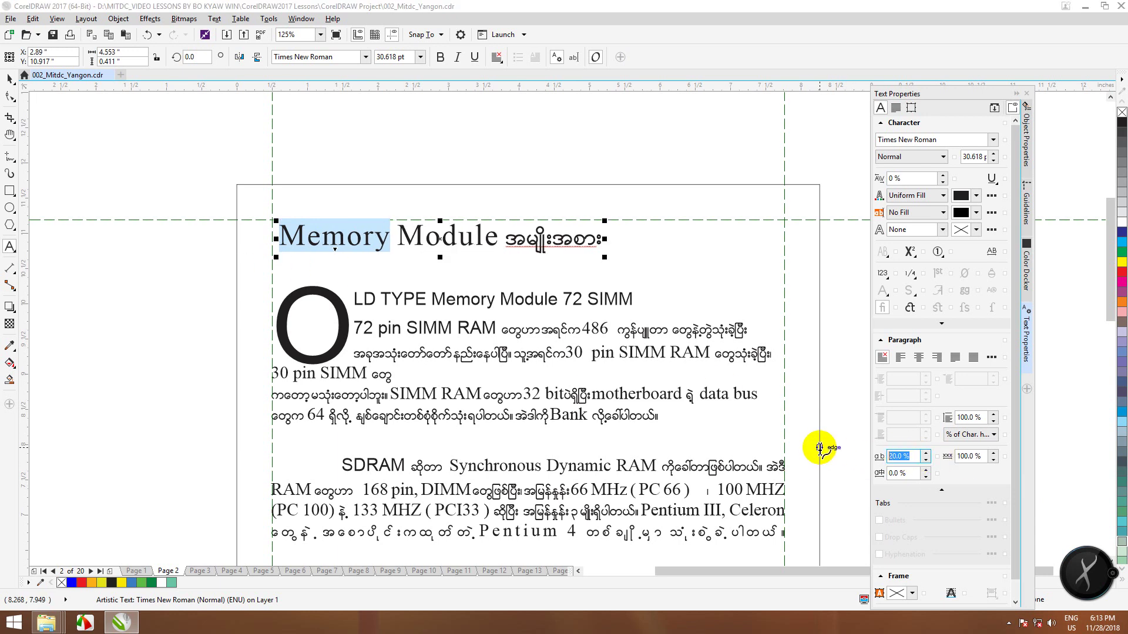
pyautogui.press('Return')
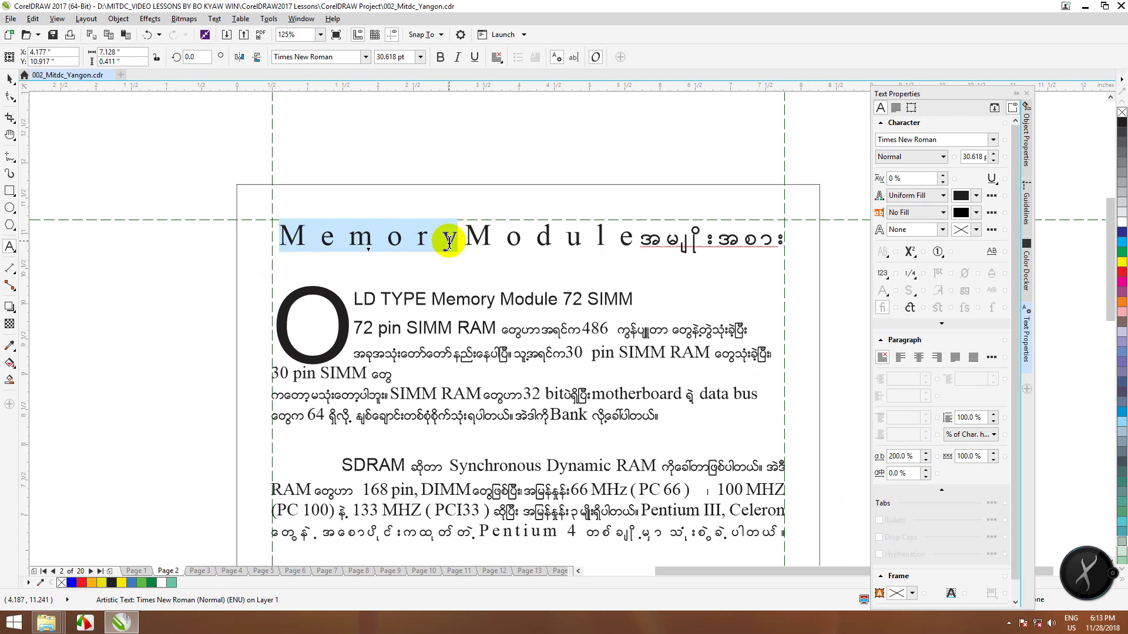
# - Set the heading's character spacing back to 0%
pyautogui.click(915, 456)
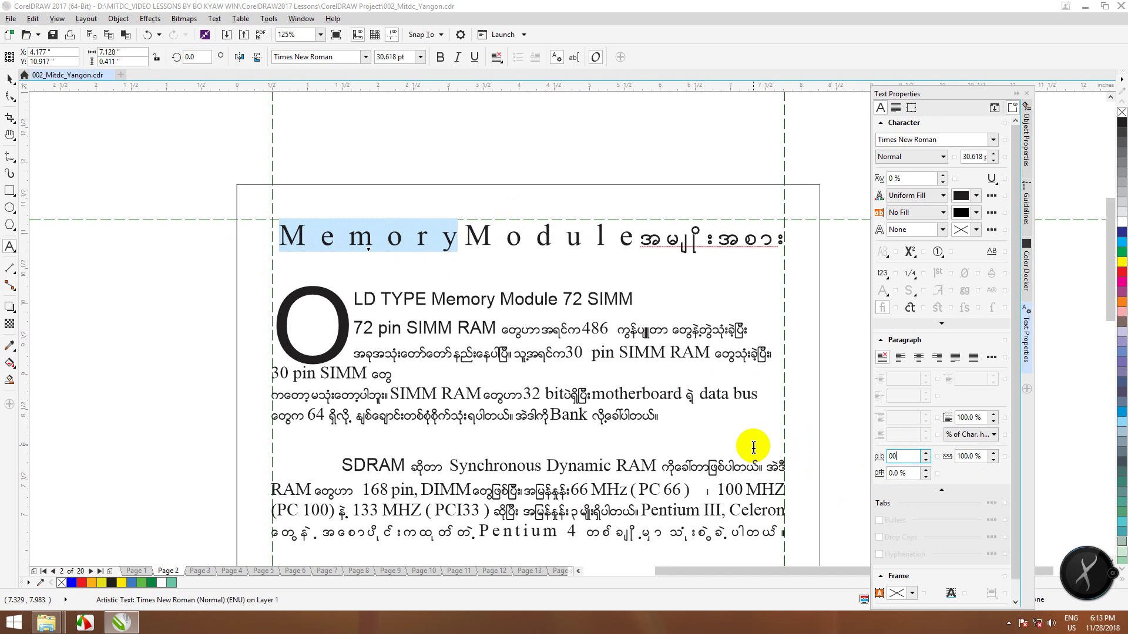
pyautogui.write('00')
pyautogui.press('Return')
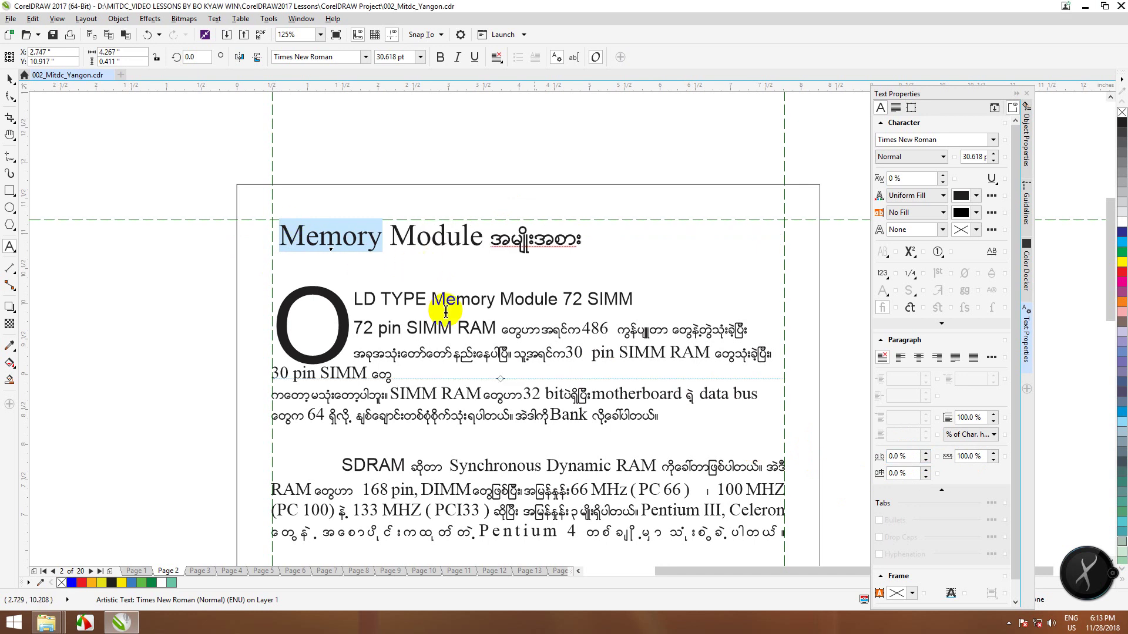
# - Select the whole heading, including its Burmese words, and set its language spacing to 200%
pyautogui.click(891, 474)
pyautogui.click(897, 456)
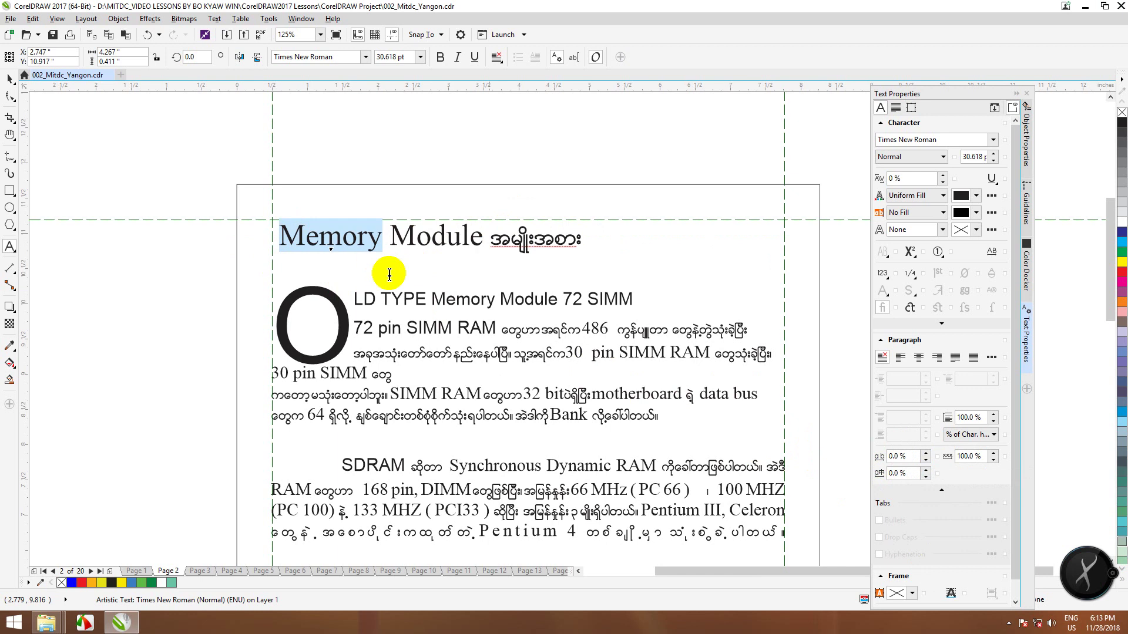
pyautogui.click(898, 473)
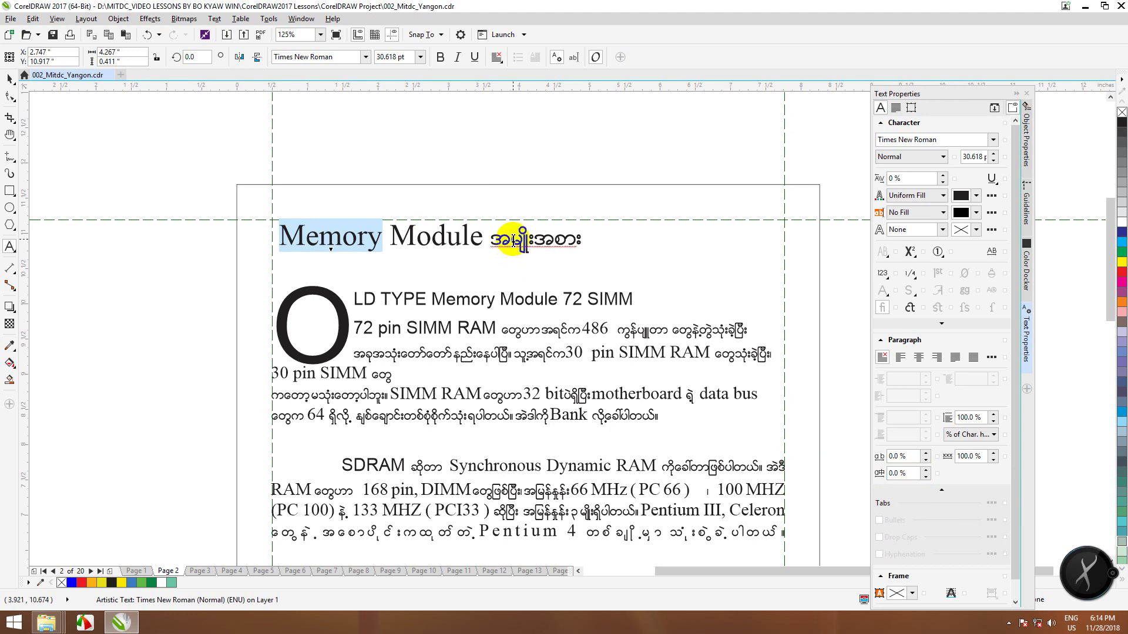
pyautogui.moveTo(583, 239); pyautogui.dragTo(275, 226)
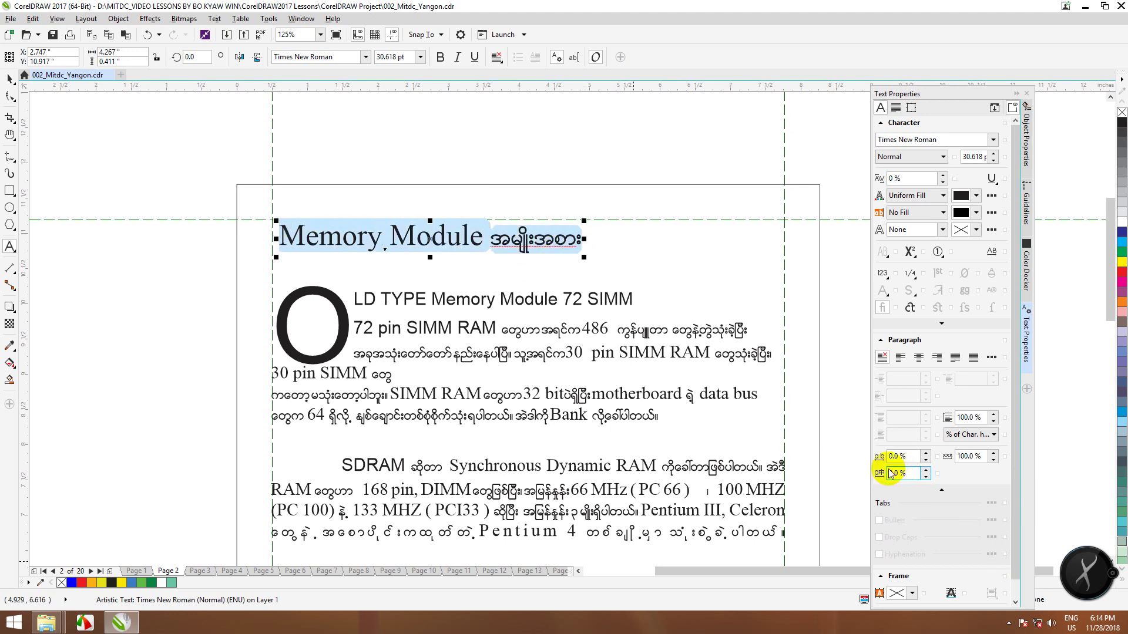
pyautogui.moveTo(889, 473); pyautogui.dragTo(908, 473)
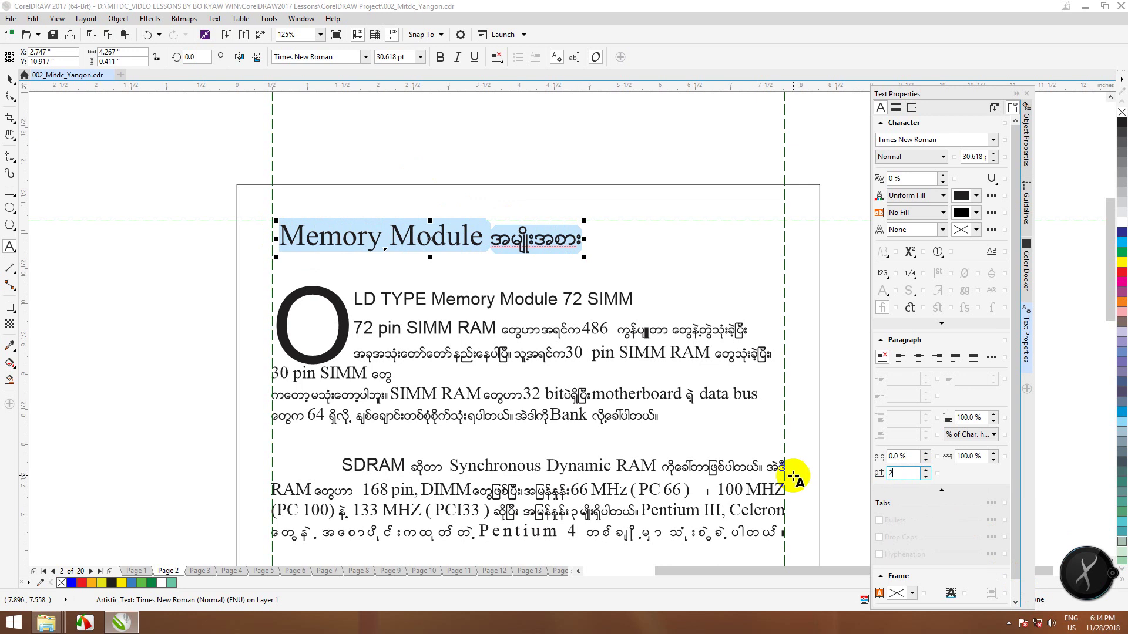
pyautogui.write('200')
pyautogui.press('Return')
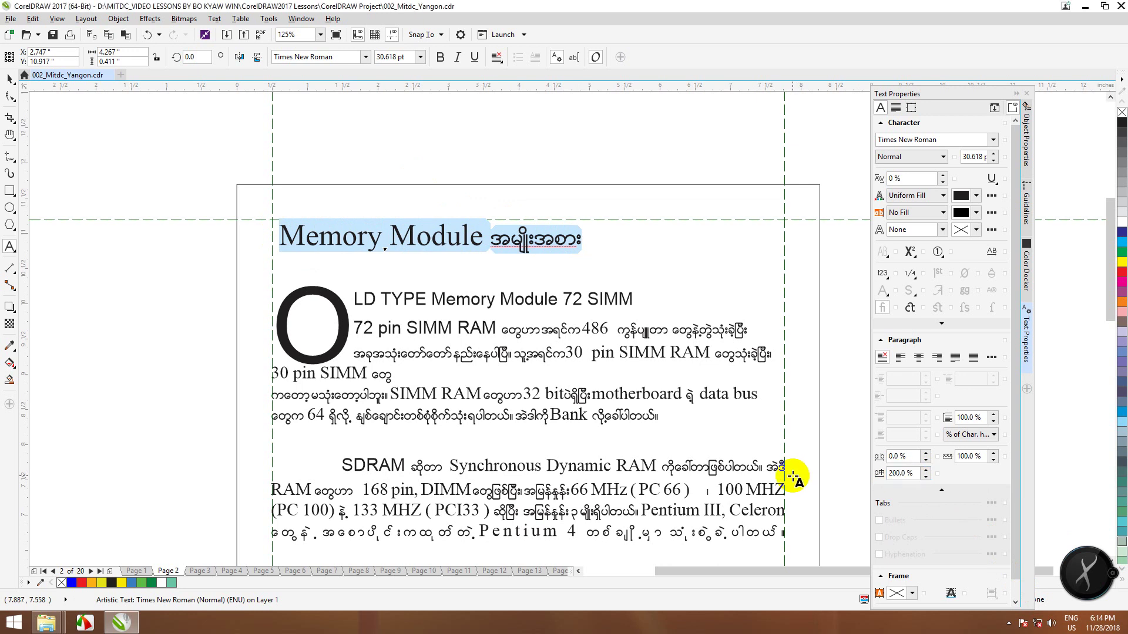
pyautogui.click(492, 241)
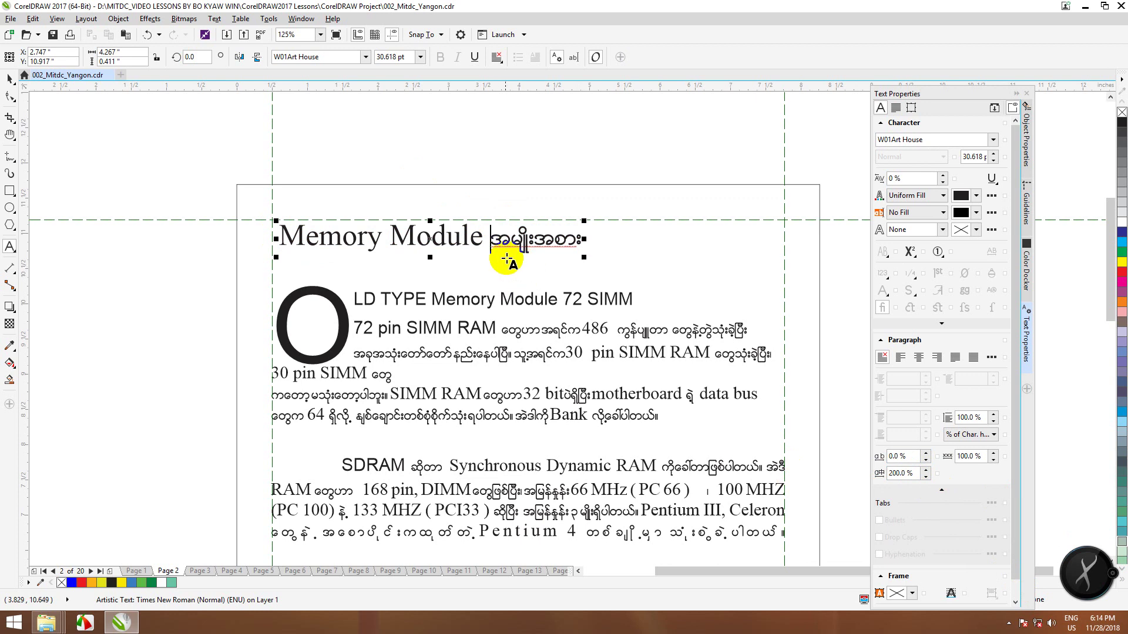
pyautogui.click(899, 473)
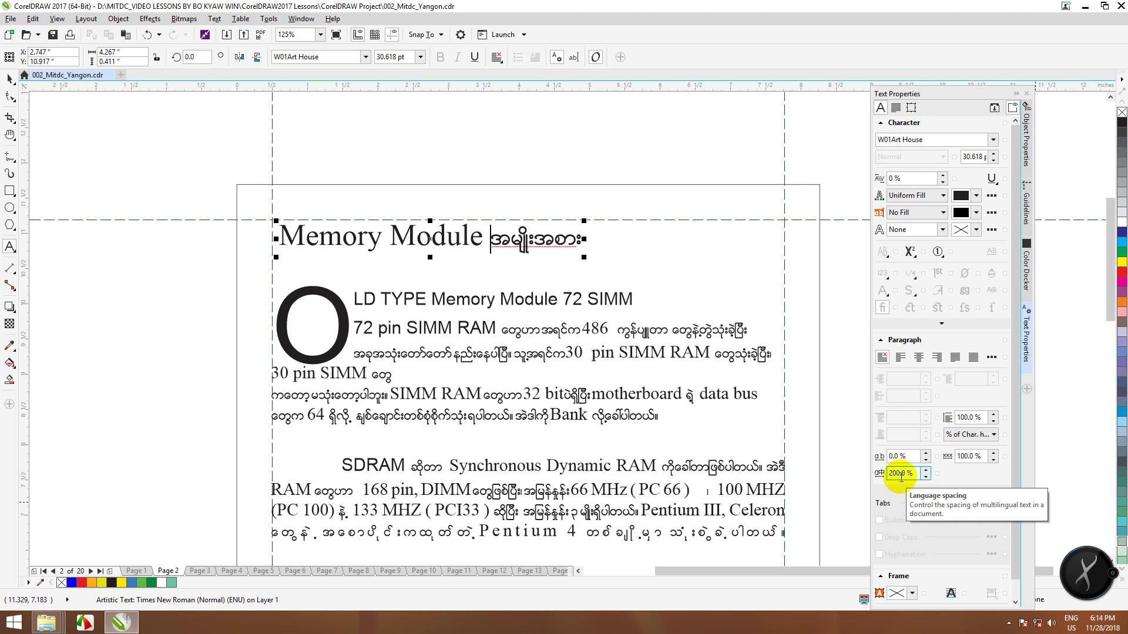
# - Try a language spacing of 500% on the SDRAM paragraph and restore it to 0%
pyautogui.scroll(-1, 537, 324)
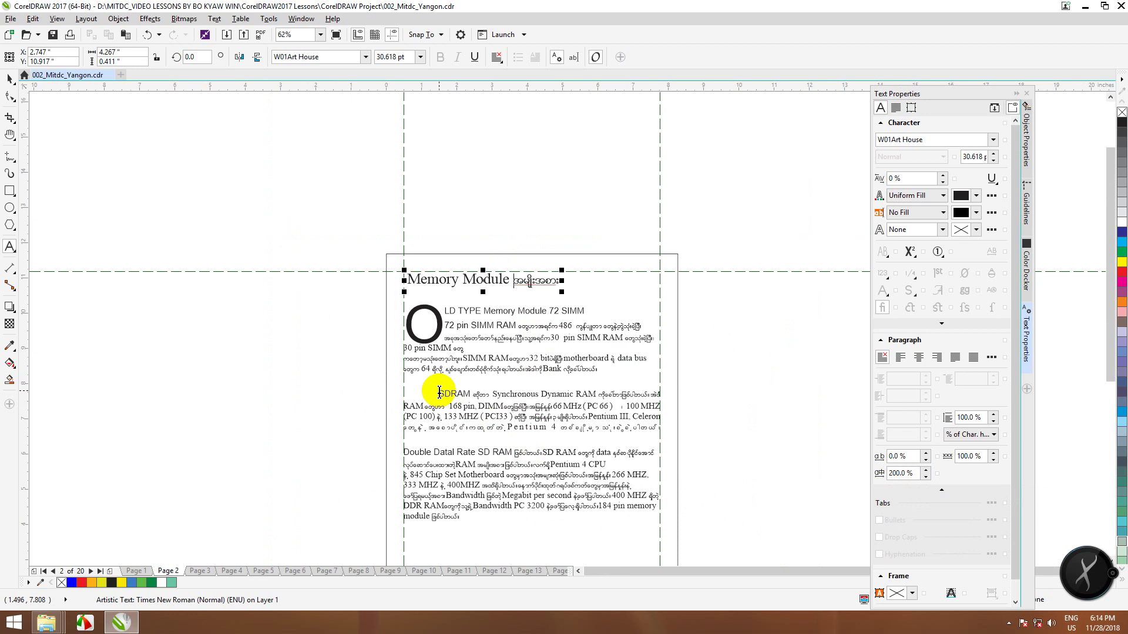
pyautogui.moveTo(439, 392); pyautogui.dragTo(679, 428)
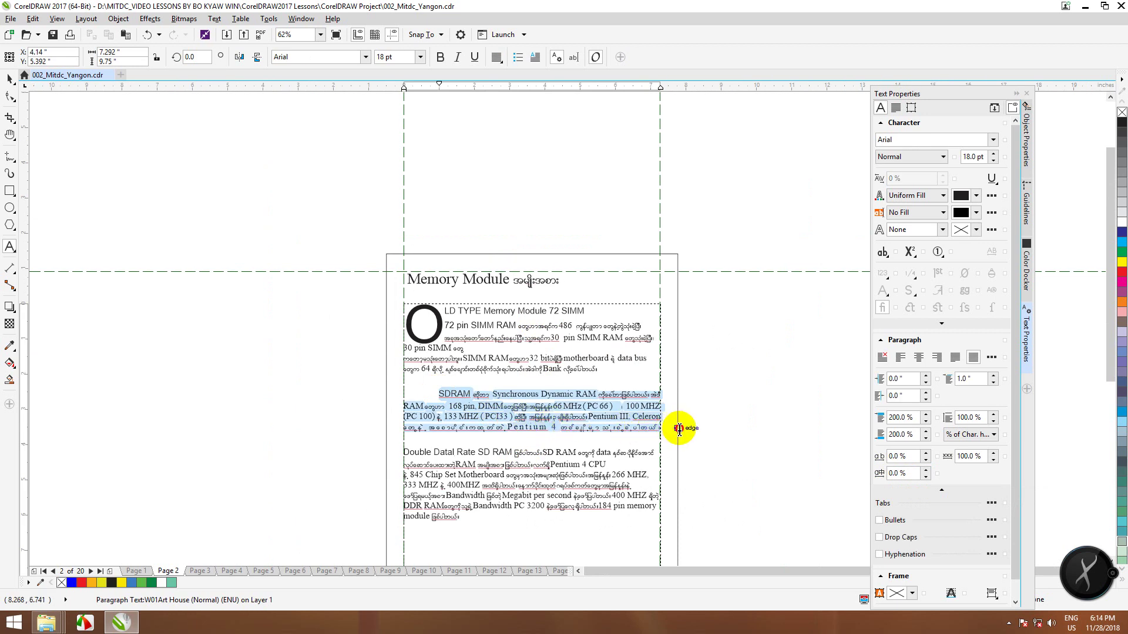
pyautogui.click(905, 473)
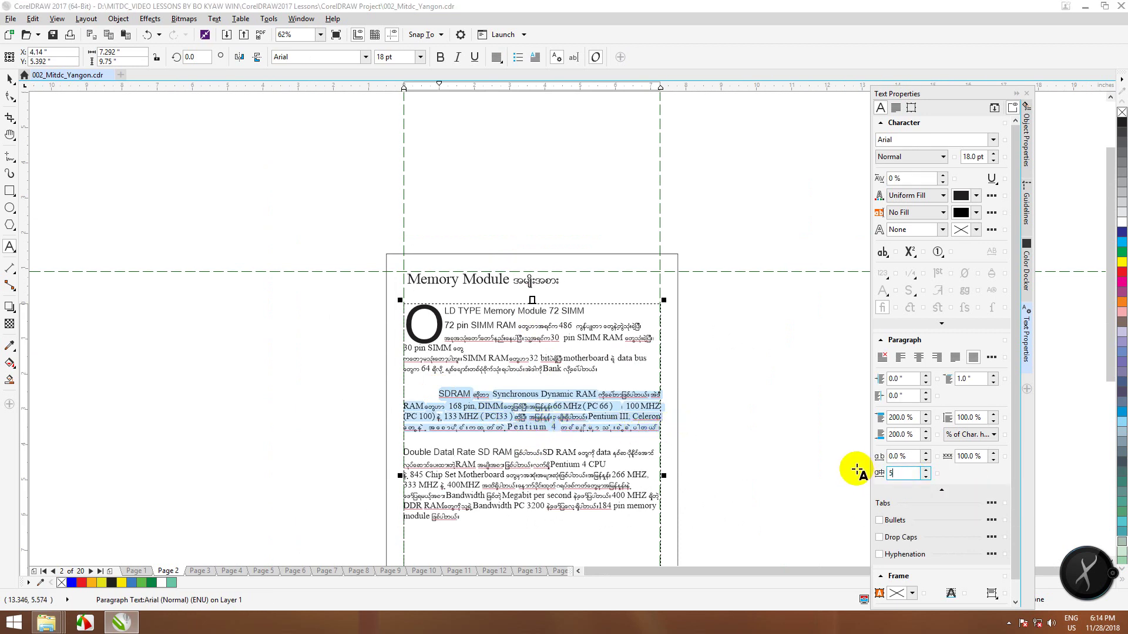
pyautogui.press('Return')
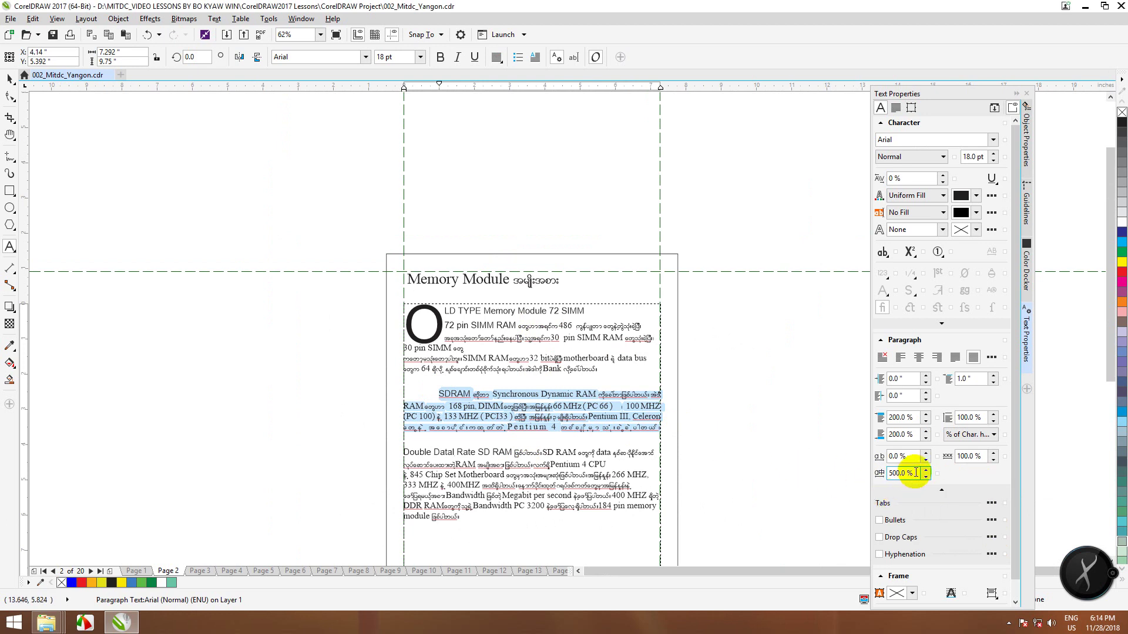
pyautogui.doubleClick(916, 473)
pyautogui.write('0')
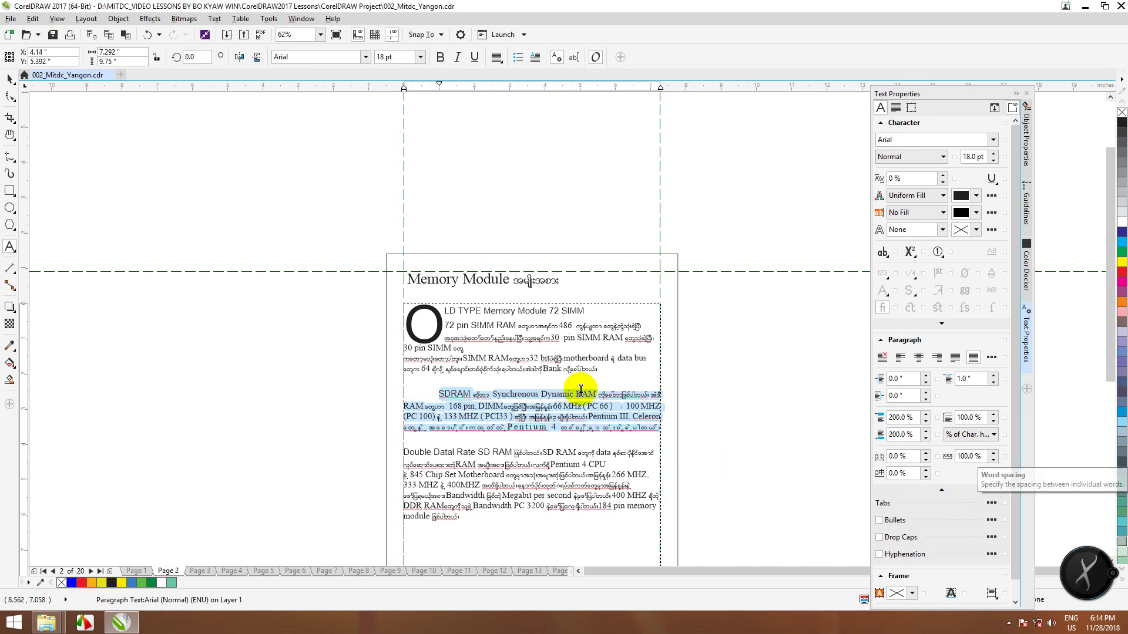
# - Select the words Memory Module in the heading and set their word spacing to 300%
pyautogui.scroll(2, 573, 382)
pyautogui.click(320, 203)
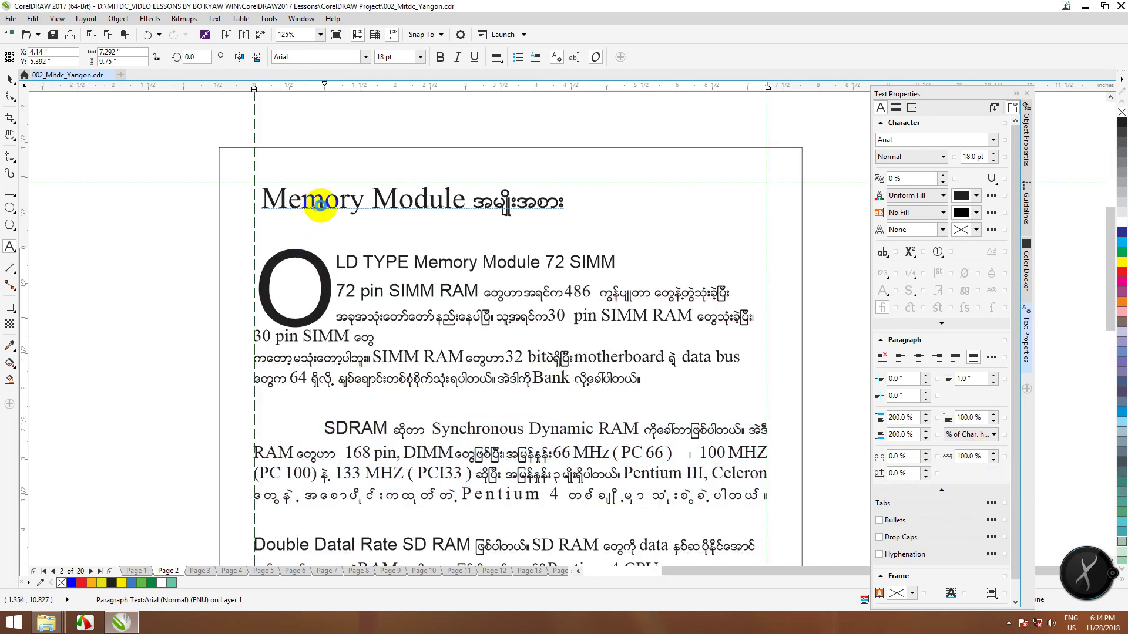
pyautogui.doubleClick(349, 201)
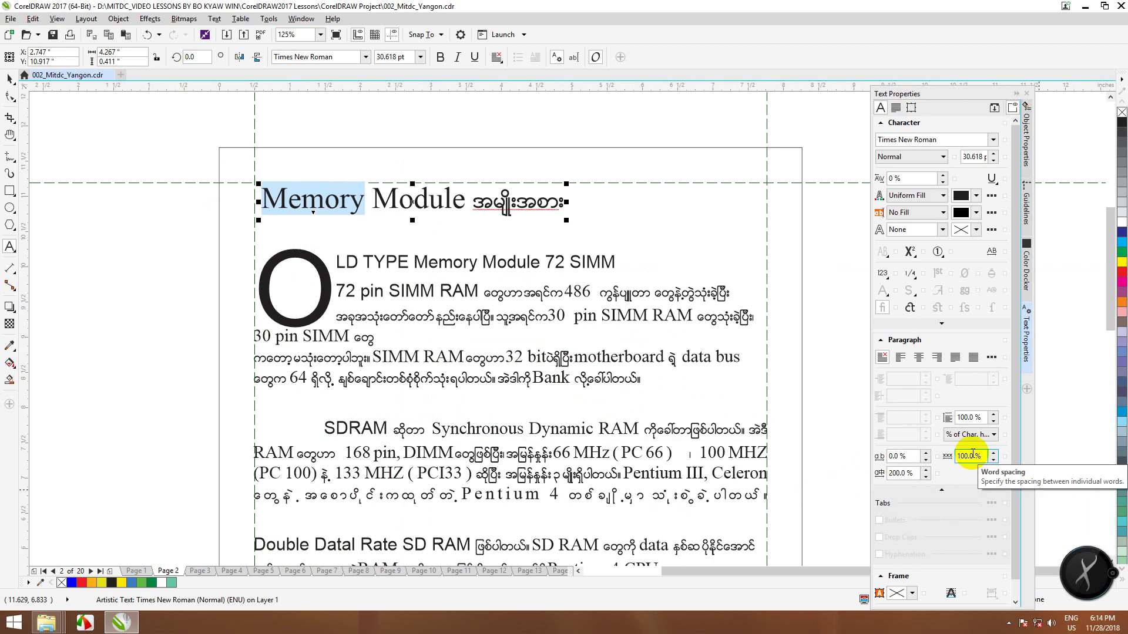
pyautogui.keyDown('shift'); pyautogui.click(464, 200); pyautogui.keyUp('shift')
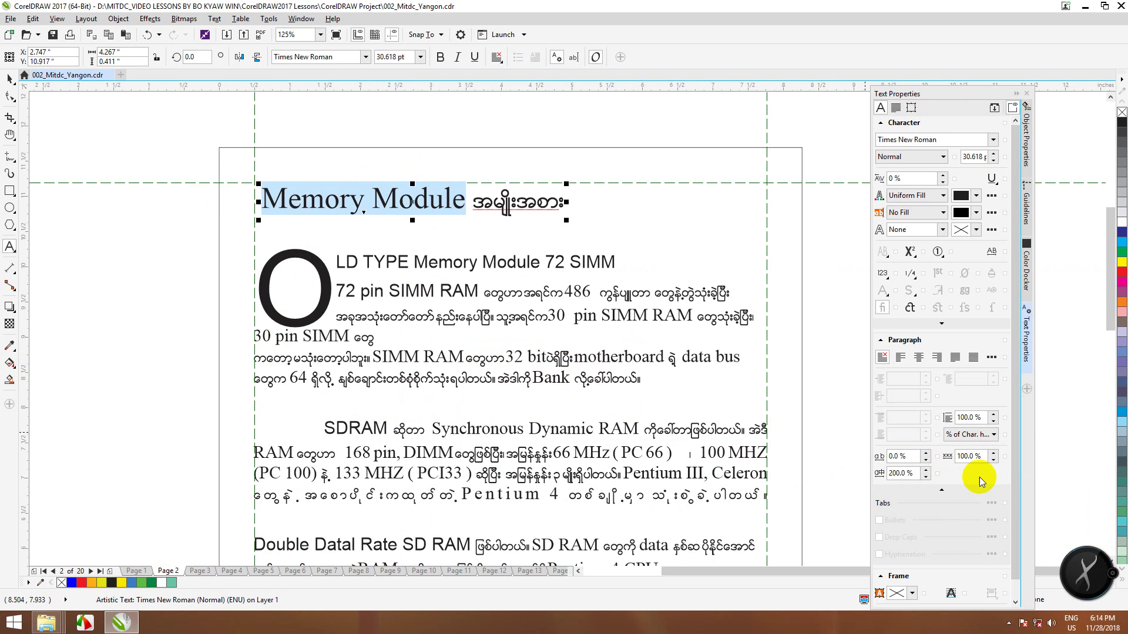
pyautogui.click(975, 456)
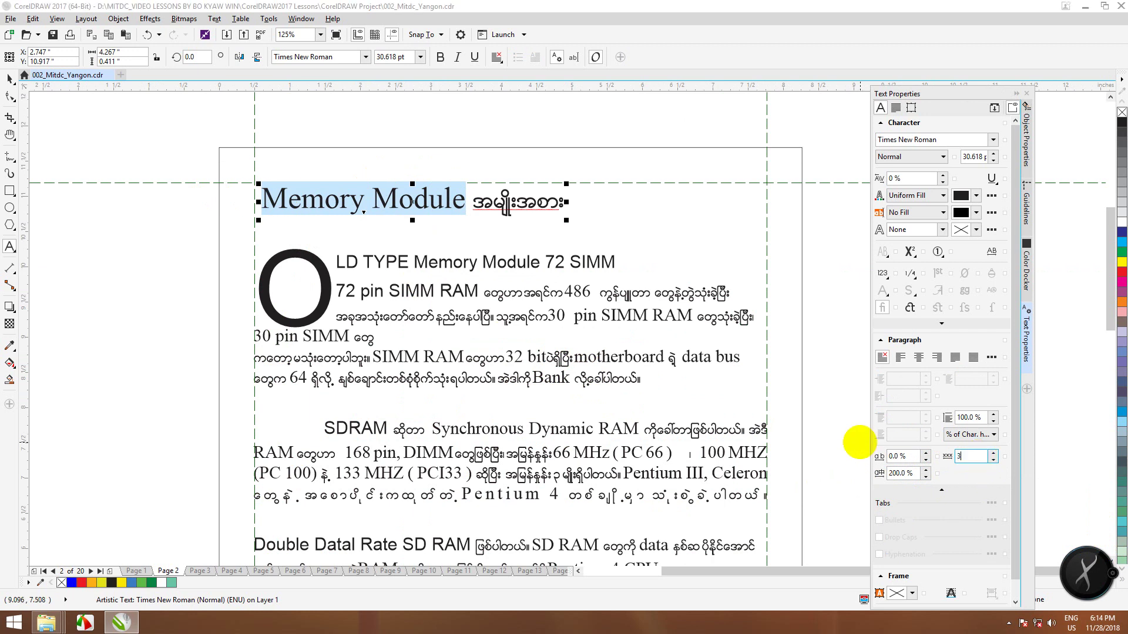
pyautogui.press('Return')
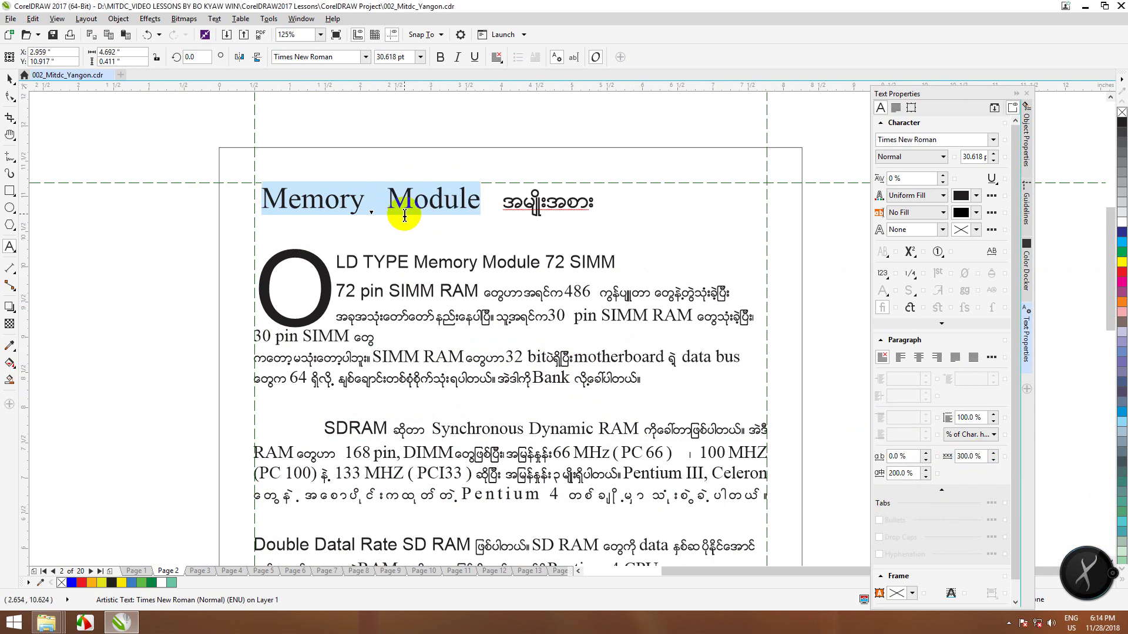
# - Return the heading's word spacing to 100% and place the text cursor in the SDRAM paragraph
pyautogui.click(975, 456)
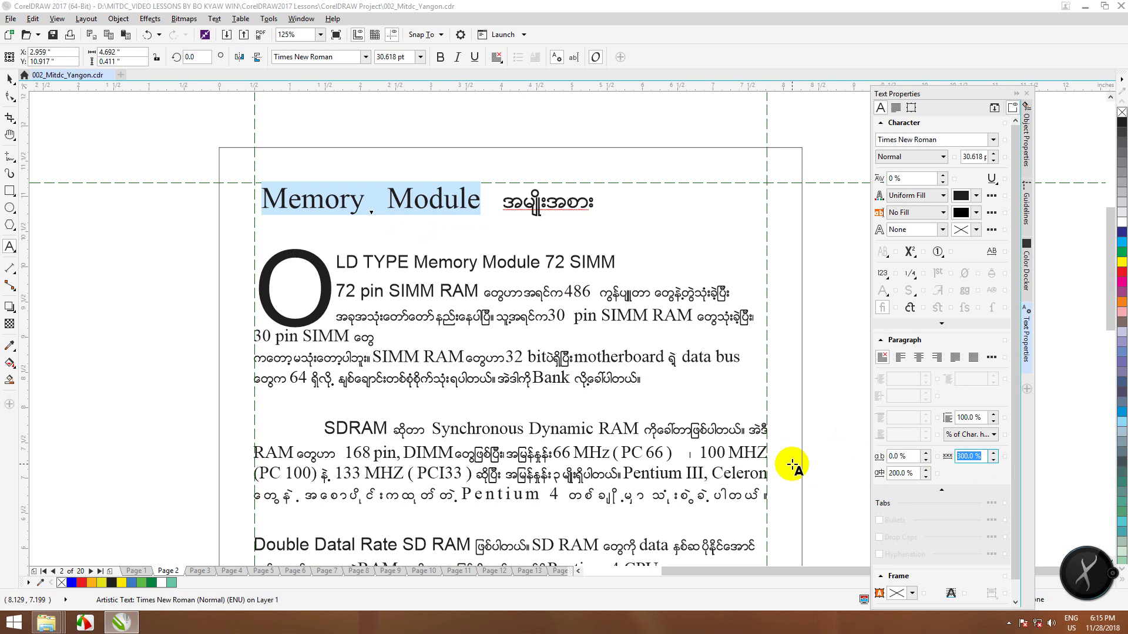
pyautogui.press('Return')
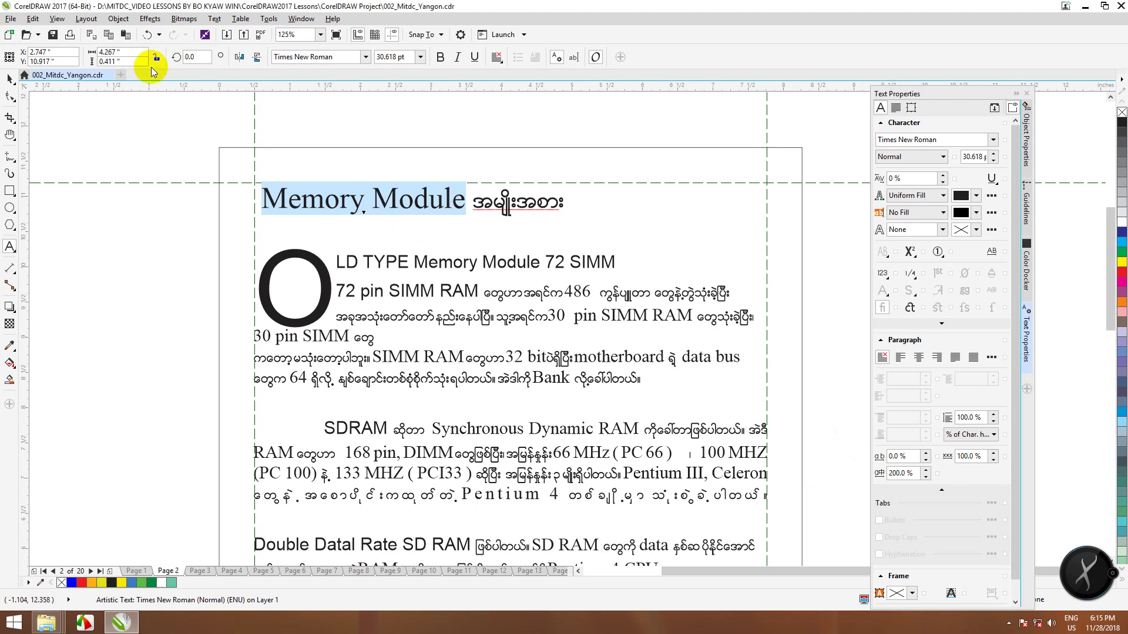
pyautogui.scroll(-2, 436, 339)
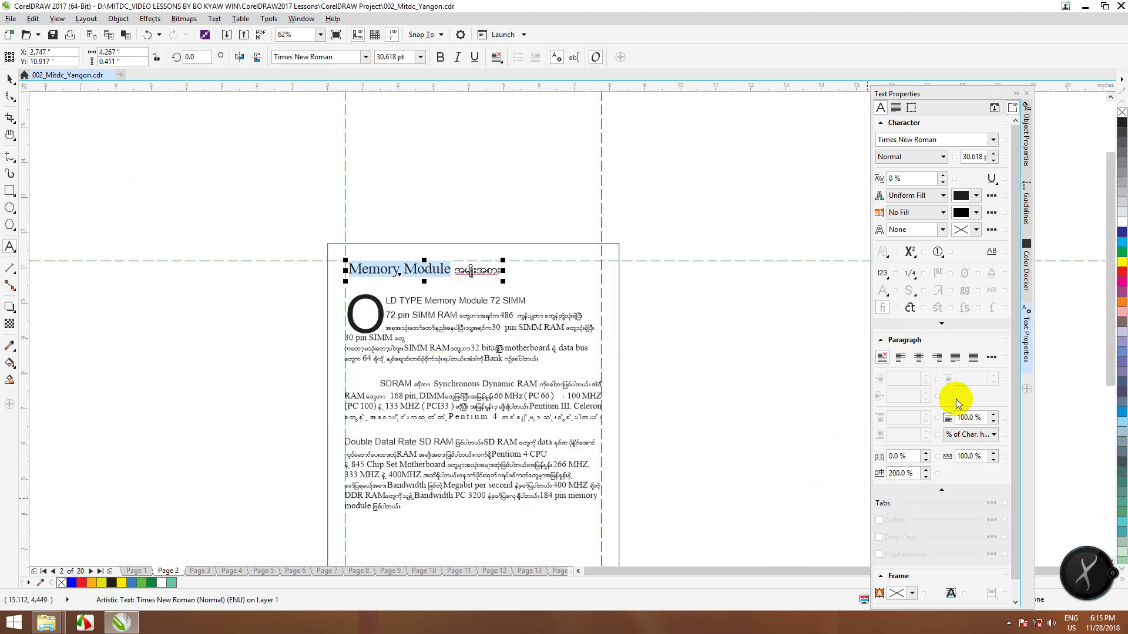
pyautogui.click(432, 395)
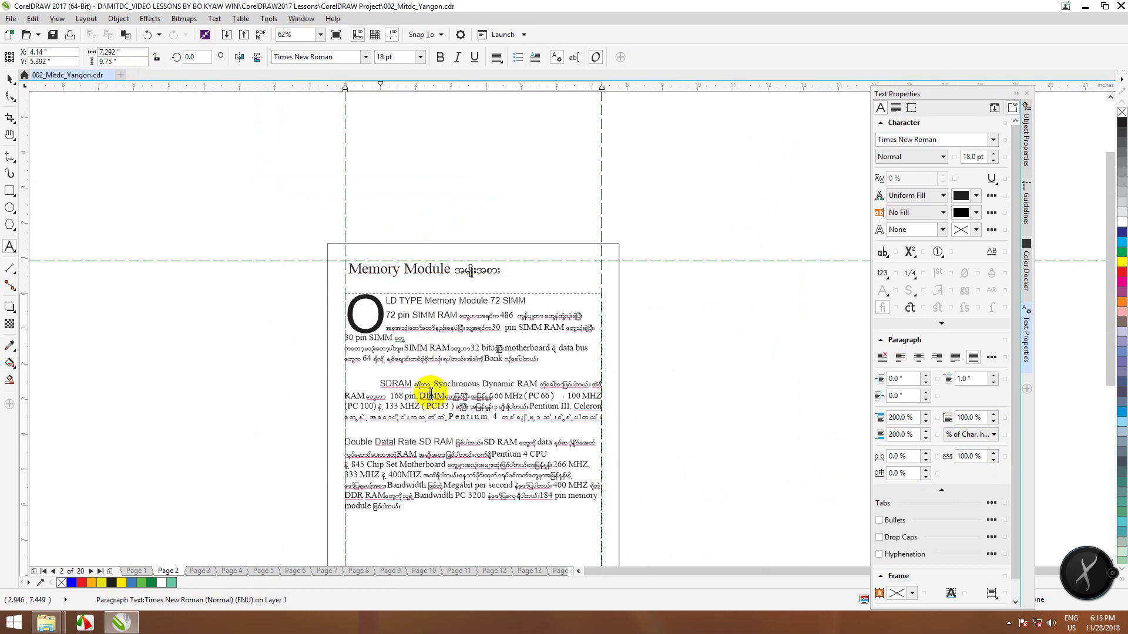
# - On page 3, move the tilted bulleted list up to about X 7.90", Y 10.04" and the framed list to about X 2.27", Y 7.63"
pyautogui.click(198, 571)
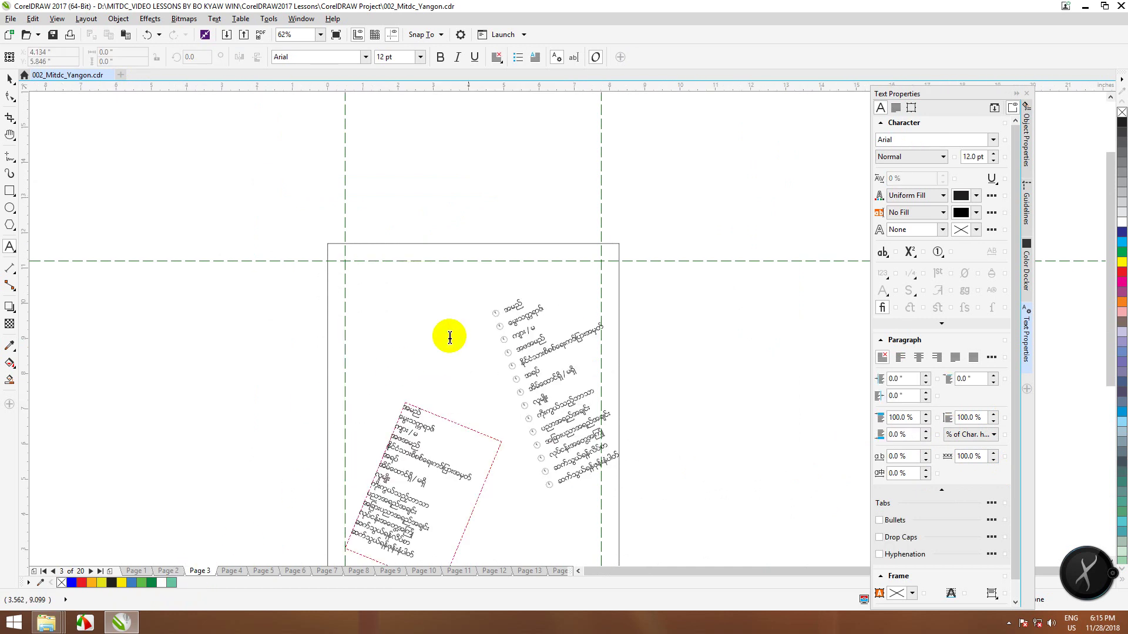
pyautogui.click(9, 79)
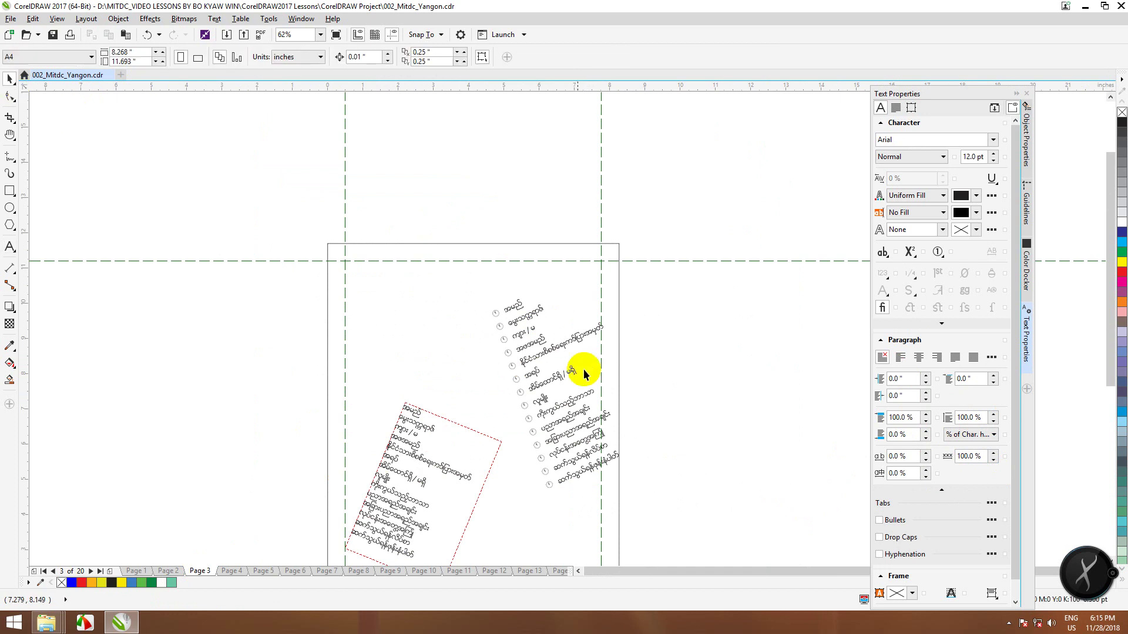
pyautogui.click(536, 297)
pyautogui.moveTo(536, 297); pyautogui.dragTo(533, 240)
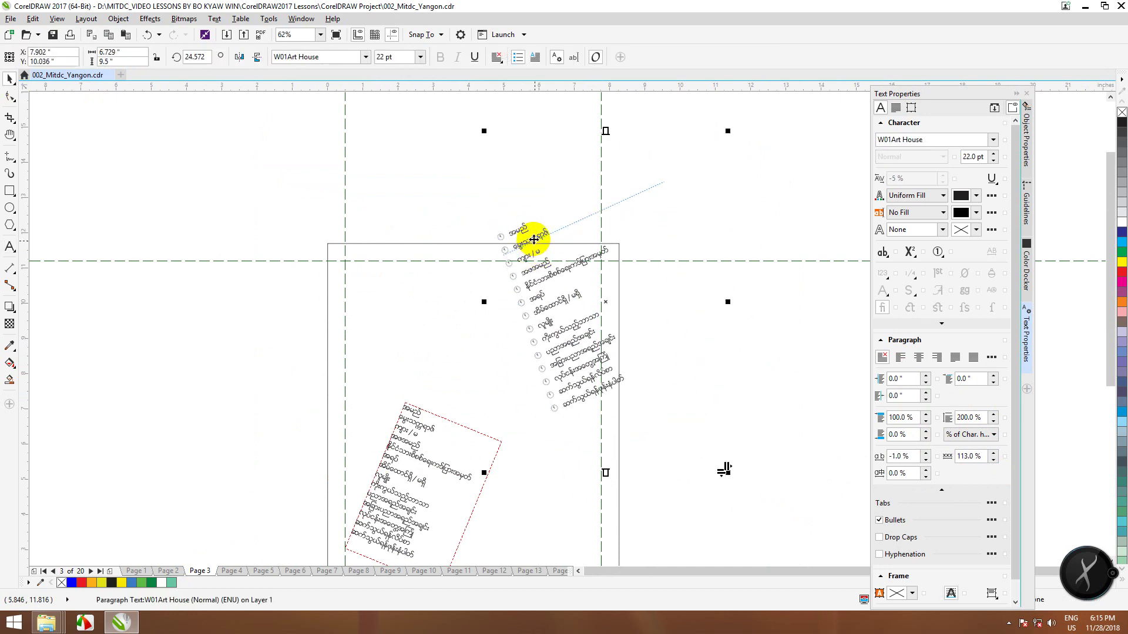
pyautogui.click(394, 464)
pyautogui.moveTo(413, 426); pyautogui.dragTo(396, 316)
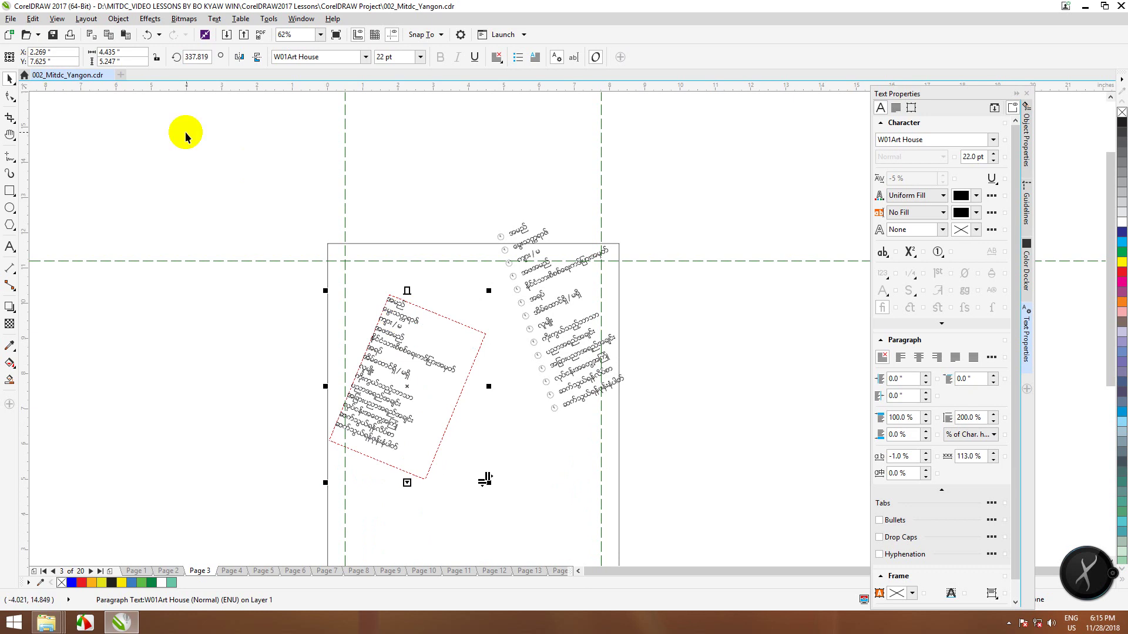
# - Straighten the framed Burmese list by setting its rotation angle to 360 degrees
pyautogui.click(10, 246)
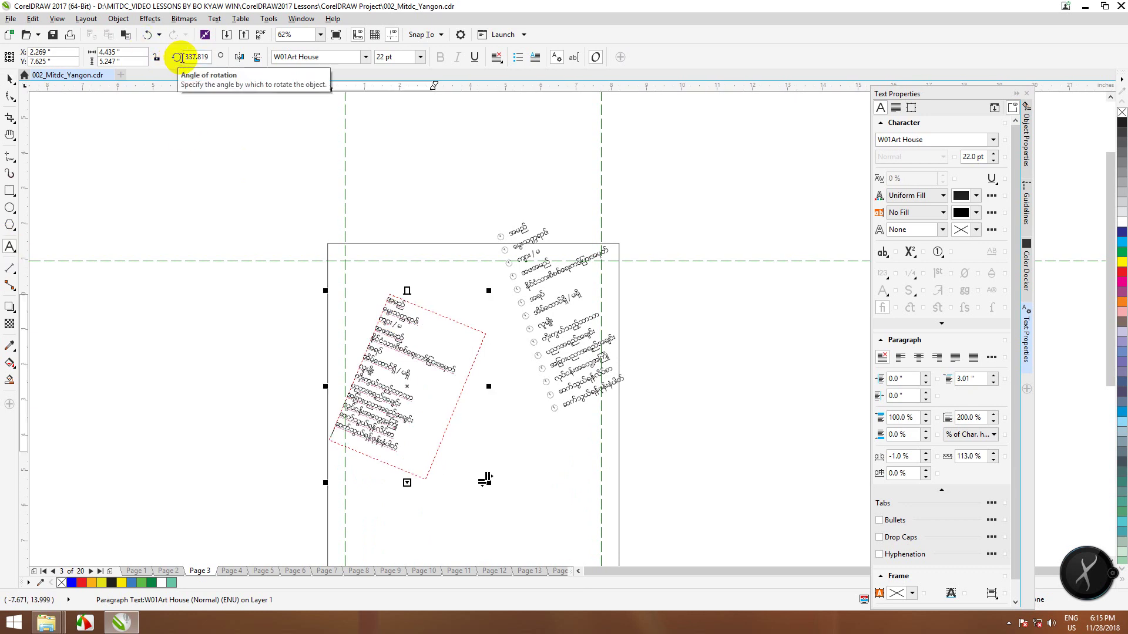
pyautogui.click(204, 57)
pyautogui.doubleClick(208, 57)
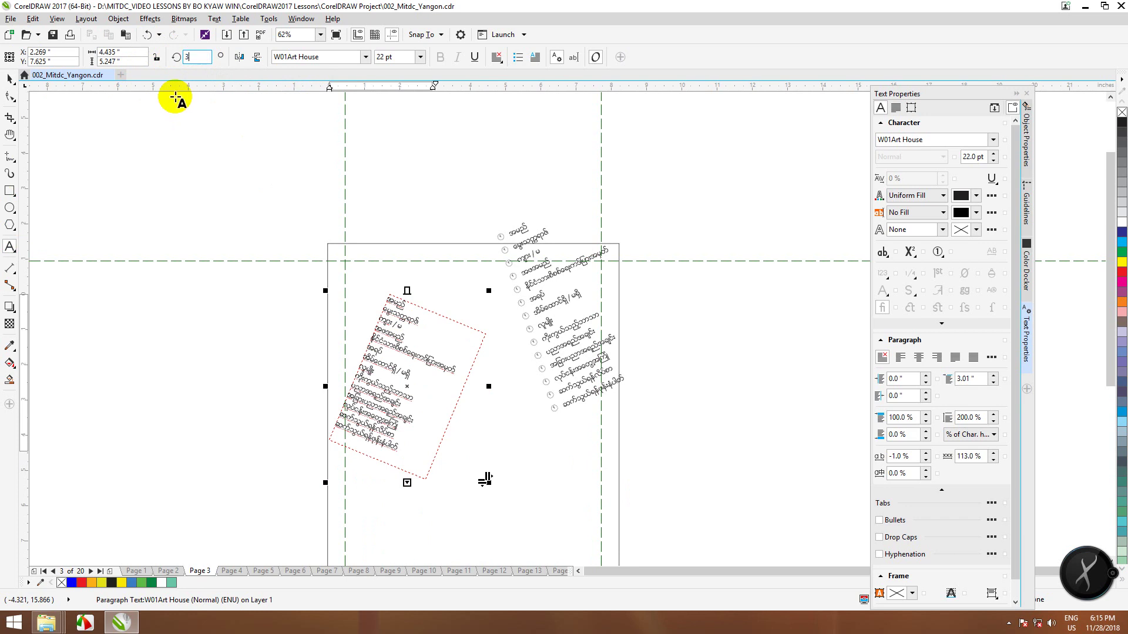
pyautogui.write('360')
pyautogui.press('Return')
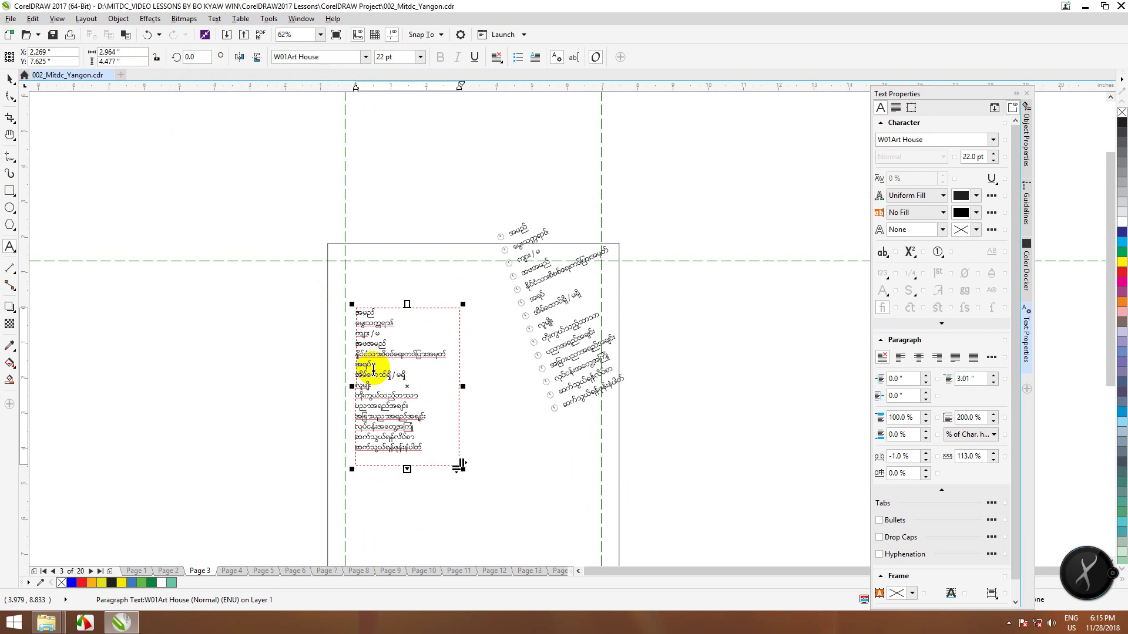
# - Rotate the framed Burmese list to about 319.6 degrees and the tilted bulleted list to about 33.1 degrees
pyautogui.click(12, 82)
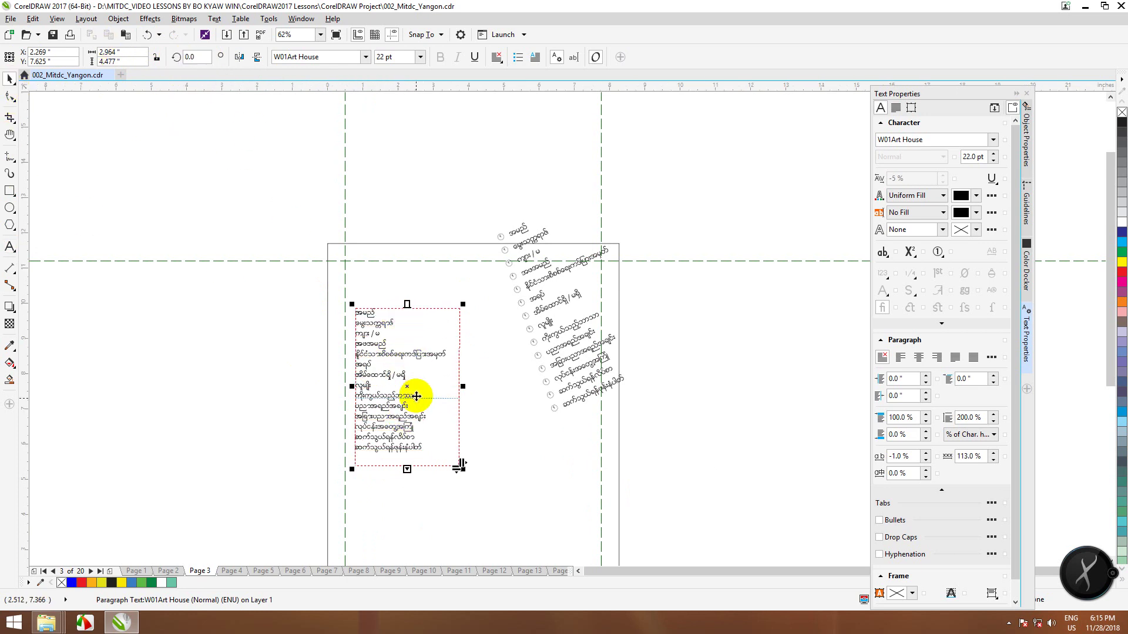
pyautogui.click(412, 376)
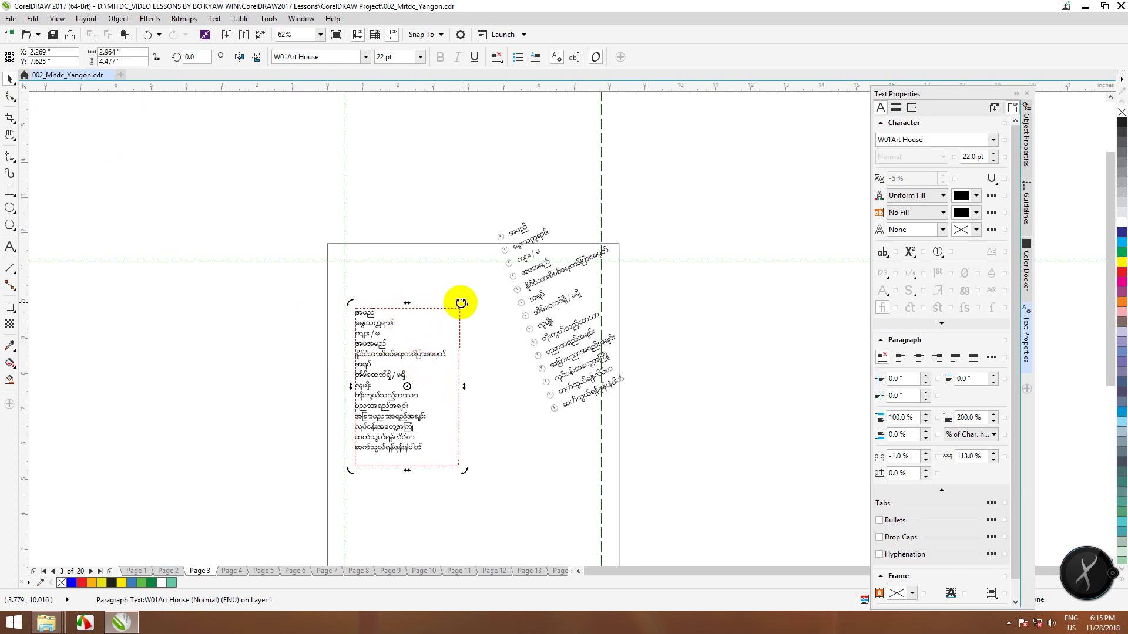
pyautogui.moveTo(462, 303); pyautogui.dragTo(473, 337)
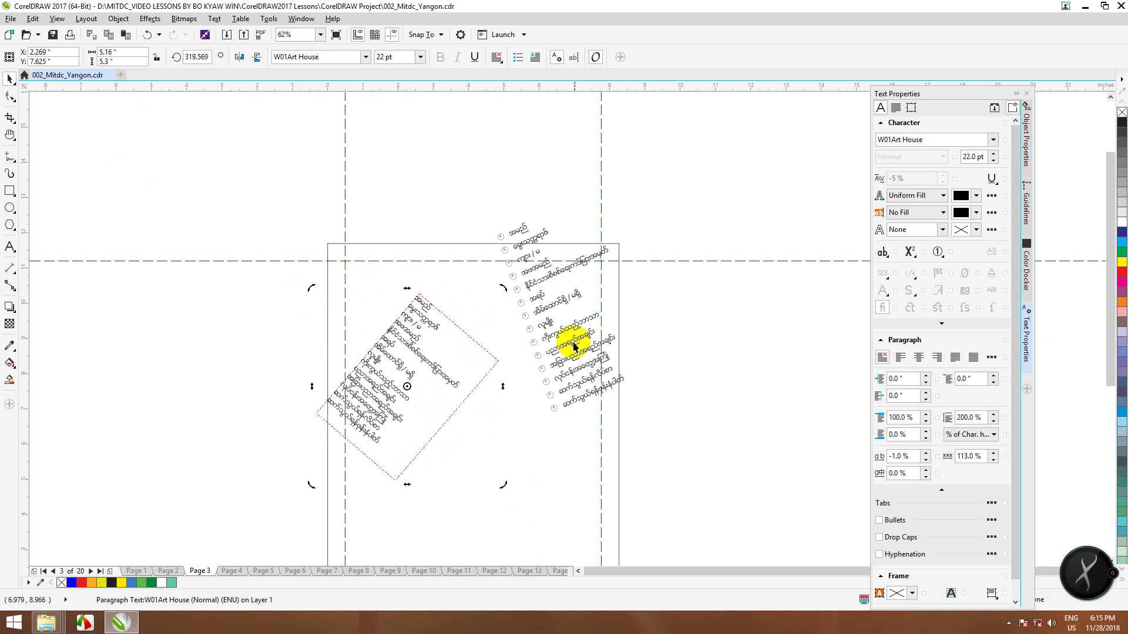
pyautogui.click(548, 274)
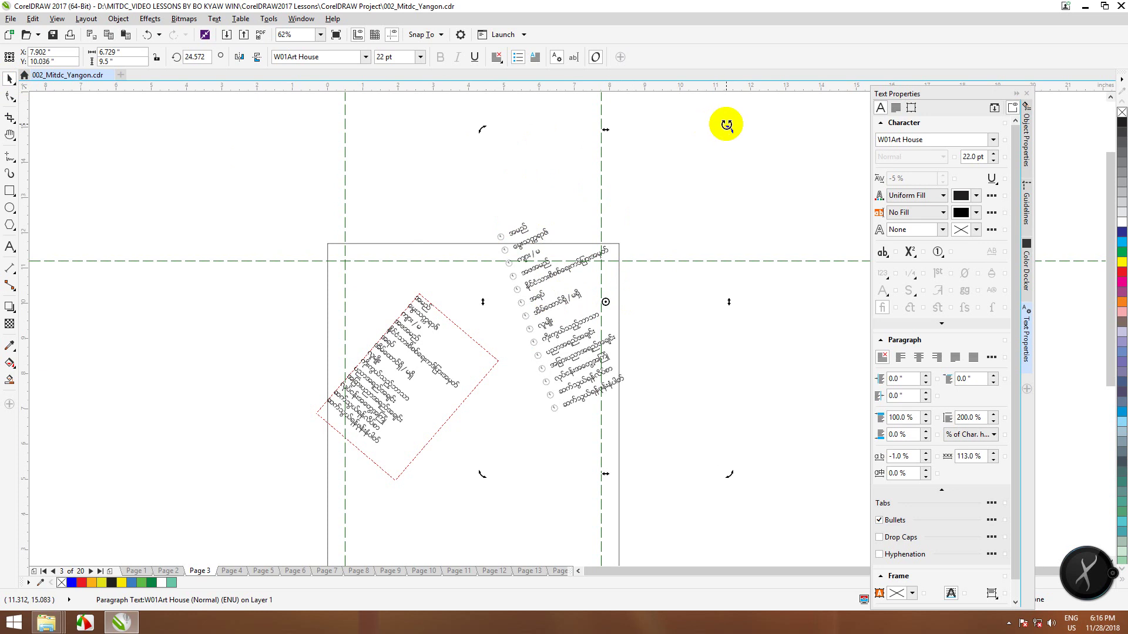
pyautogui.moveTo(728, 130); pyautogui.dragTo(670, 167)
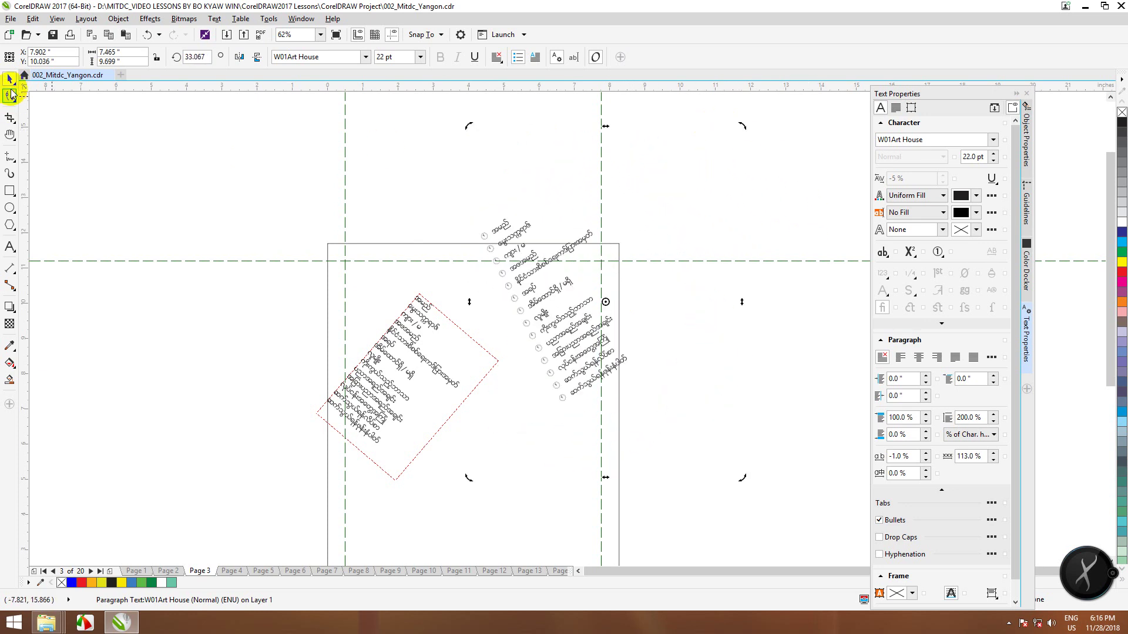
# - Reset the rotation angle of the framed Burmese list to 0 degrees
pyautogui.click(383, 336)
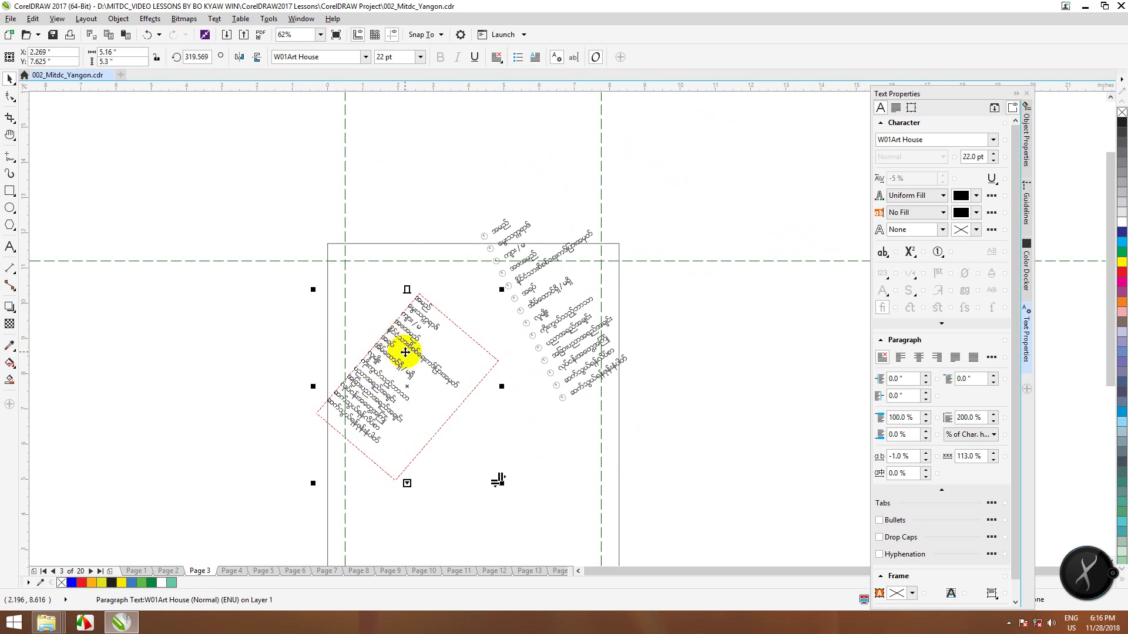
pyautogui.click(210, 56)
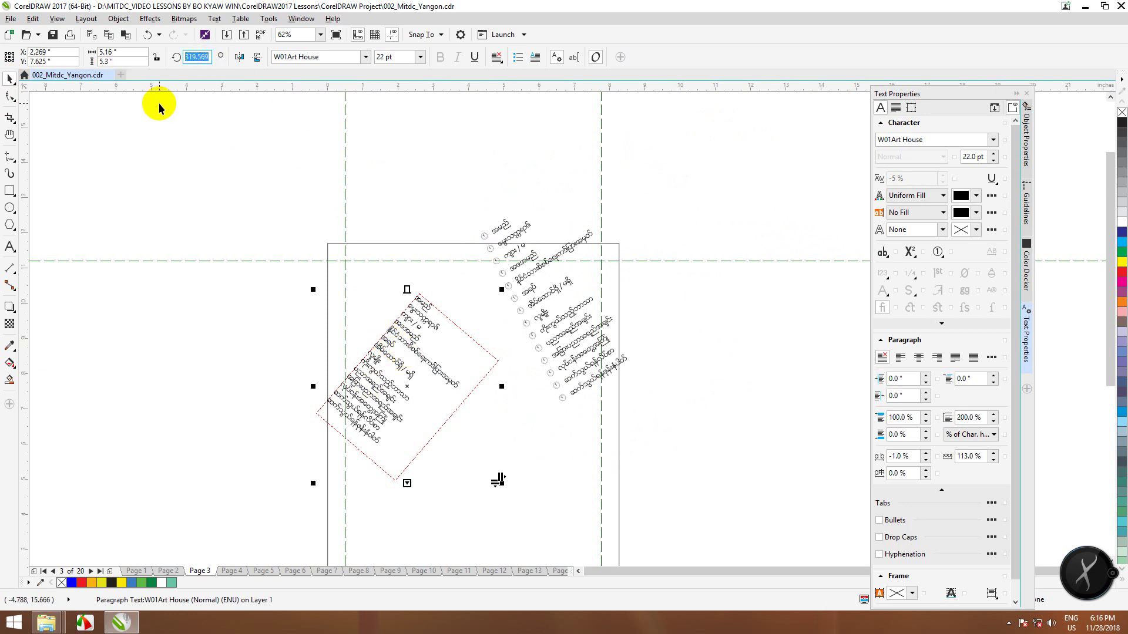
pyautogui.write('00')
pyautogui.press('Return')
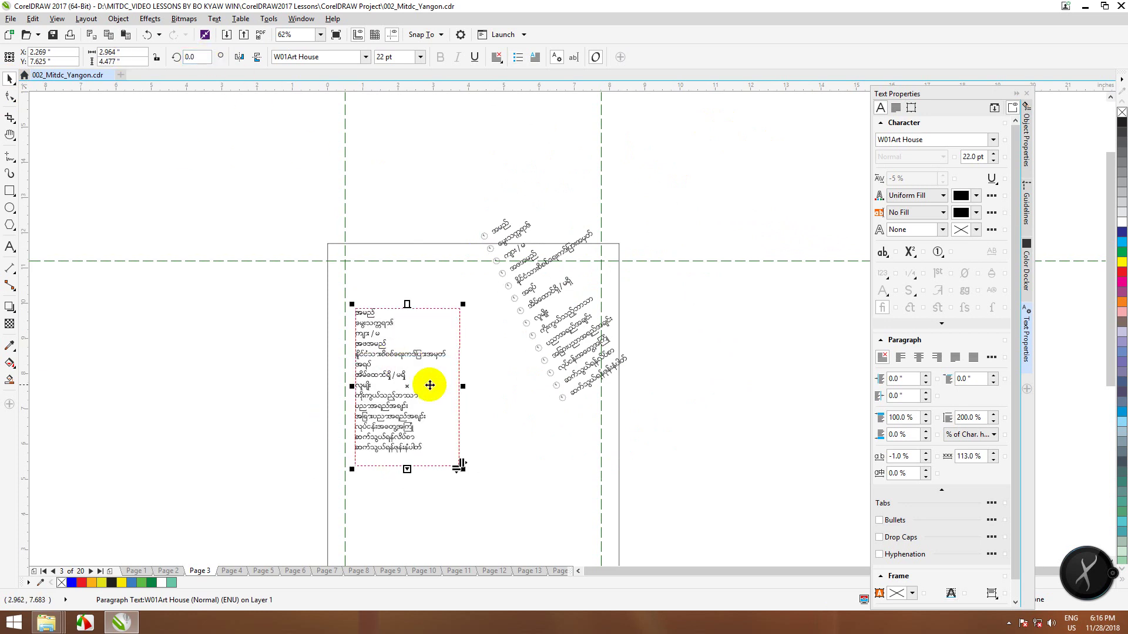
# - Select all the text lines in the framed list and turn on bullets for them
pyautogui.scroll(2, 422, 365)
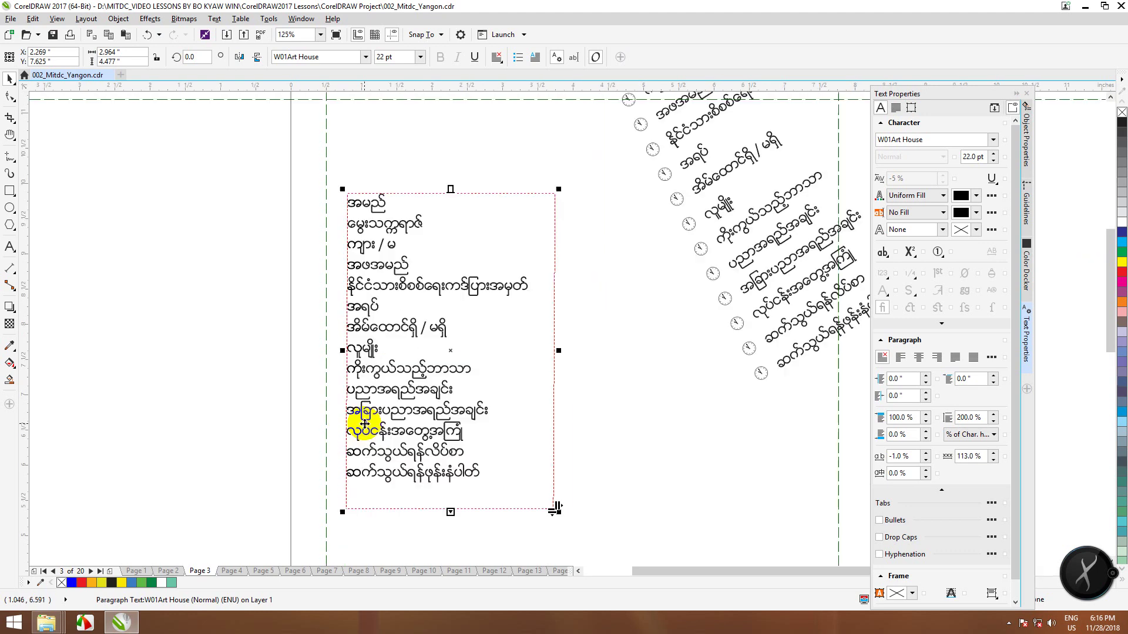
pyautogui.click(8, 247)
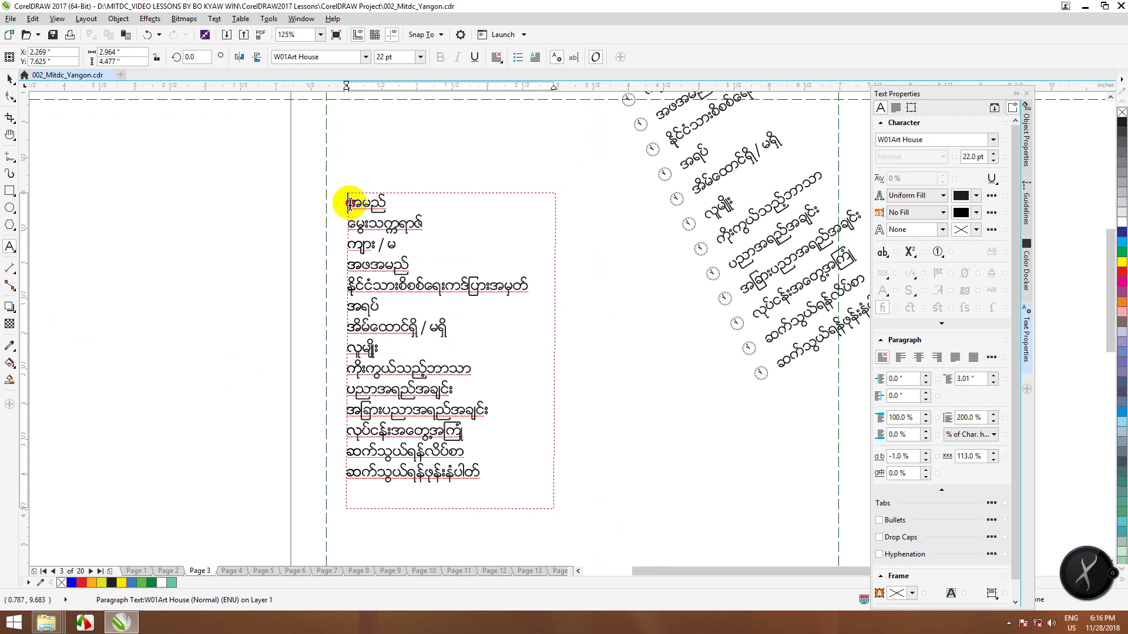
pyautogui.moveTo(348, 203); pyautogui.dragTo(496, 483)
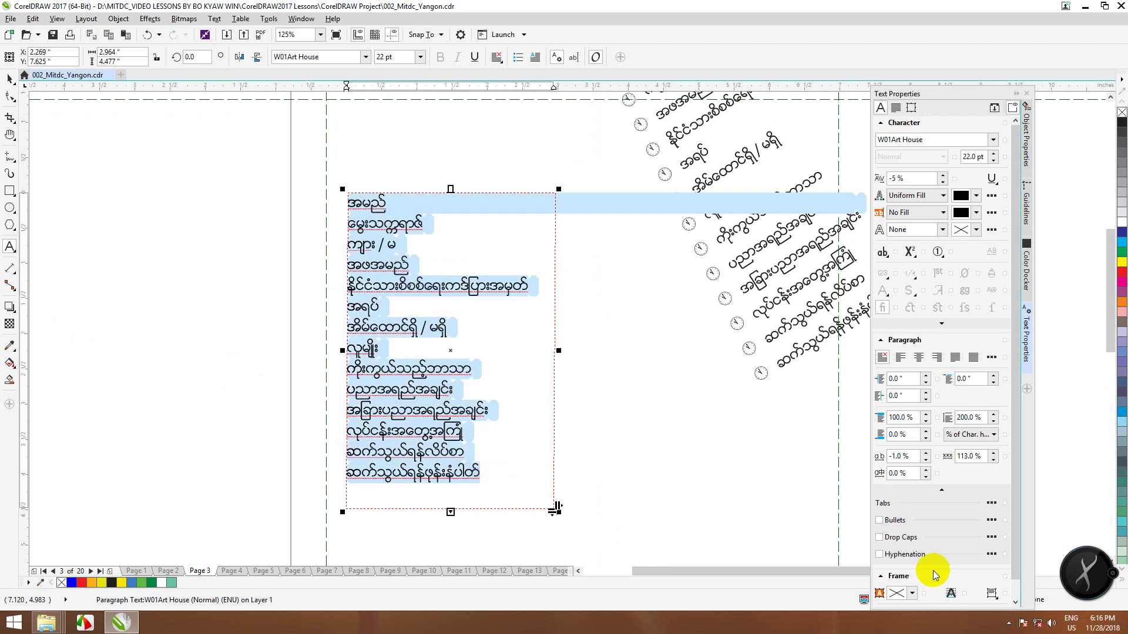
pyautogui.click(880, 520)
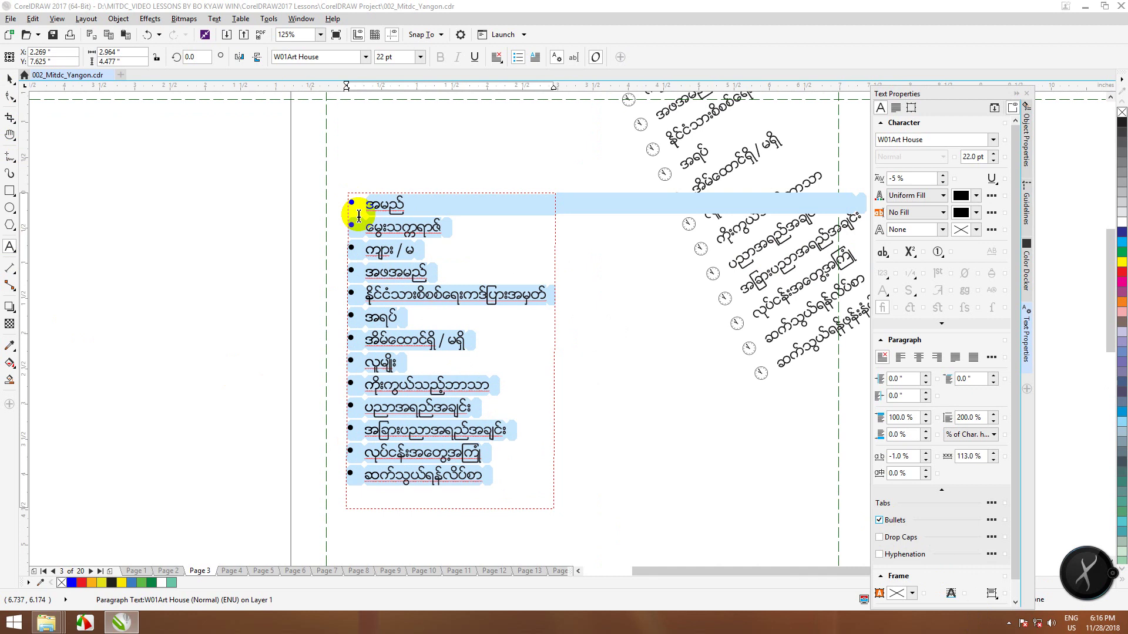
# - Open the bullet settings and choose the Wingdings eight-armed pinwheel star as the bullet symbol
pyautogui.click(992, 521)
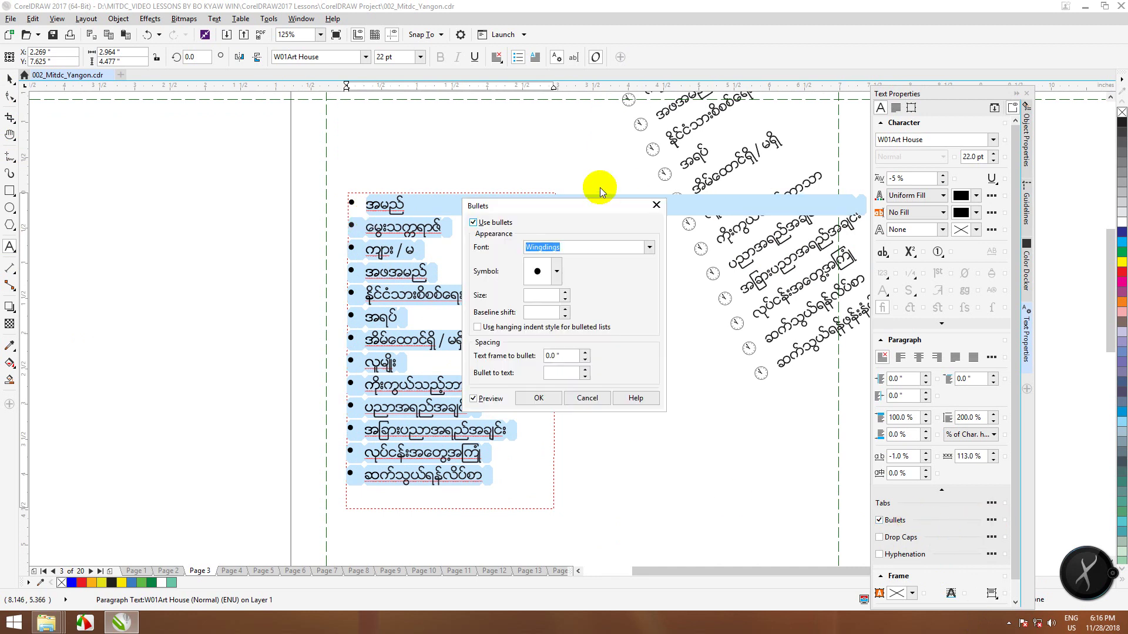
pyautogui.moveTo(571, 208); pyautogui.dragTo(618, 182)
pyautogui.click(604, 245)
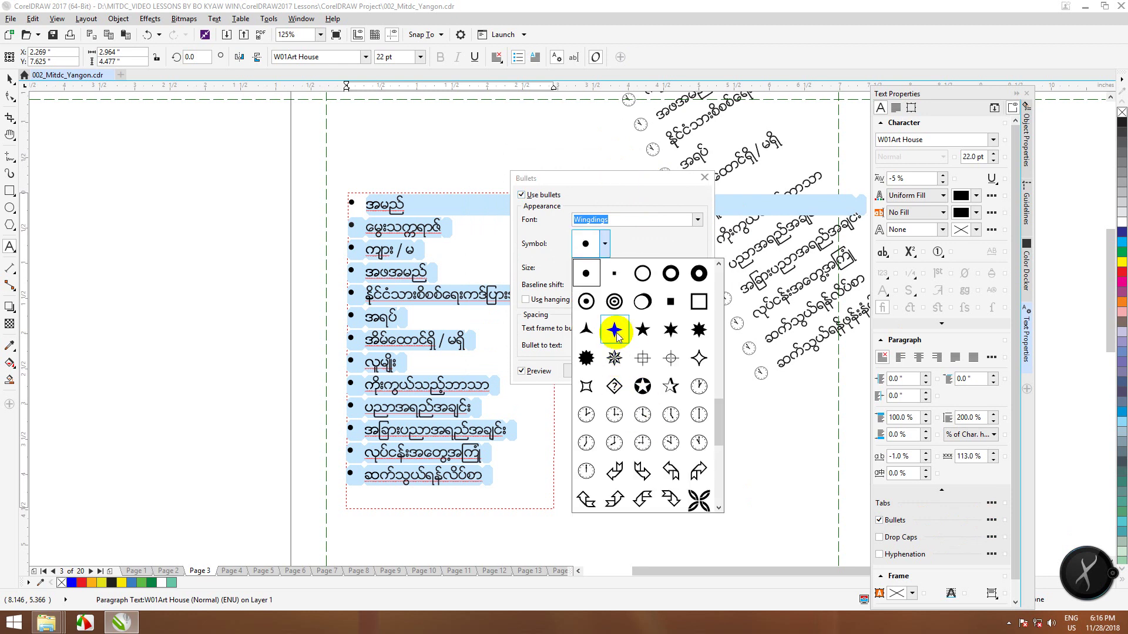
pyautogui.click(612, 358)
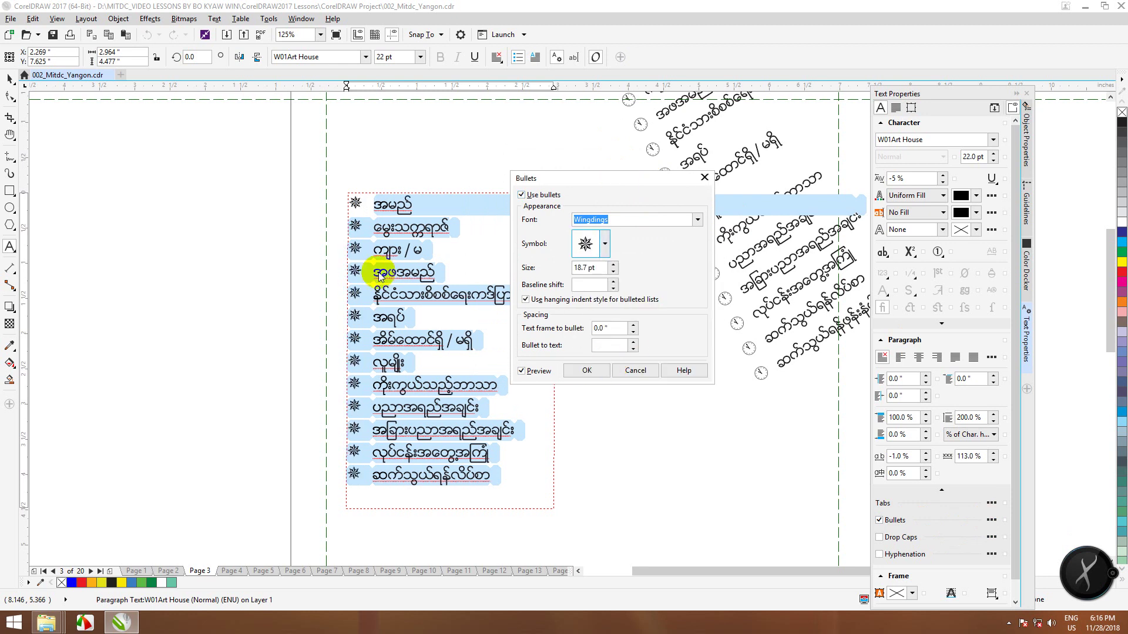
# - Change the bullet symbol to the Wingdings clock, turn off the preview and apply the bullet settings
pyautogui.click(606, 245)
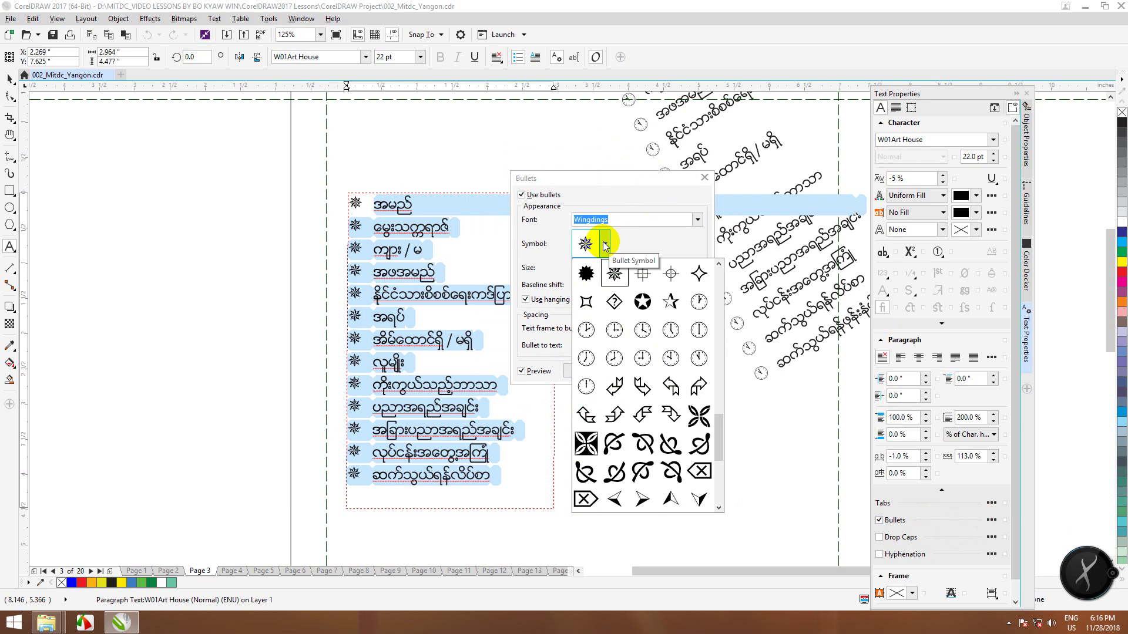
pyautogui.click(586, 329)
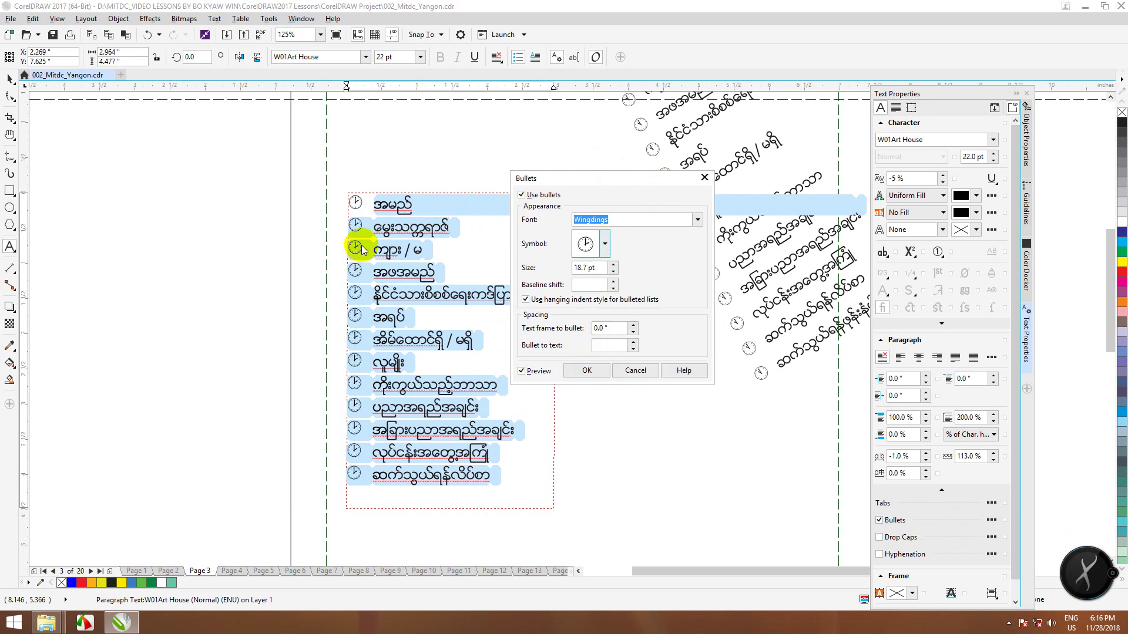
pyautogui.click(521, 372)
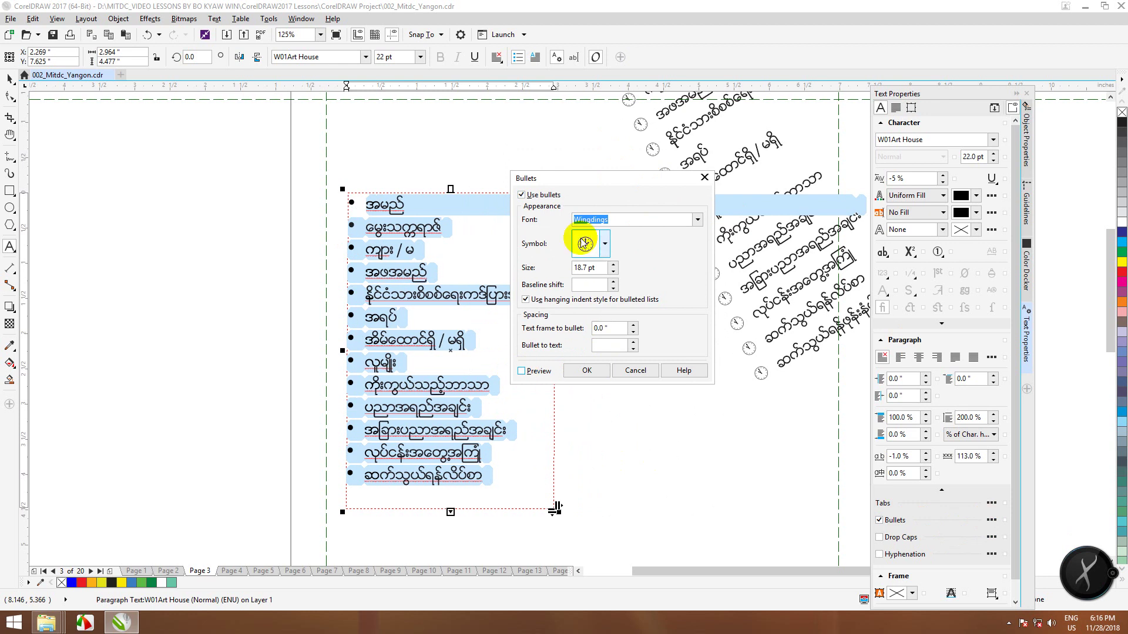
pyautogui.click(586, 371)
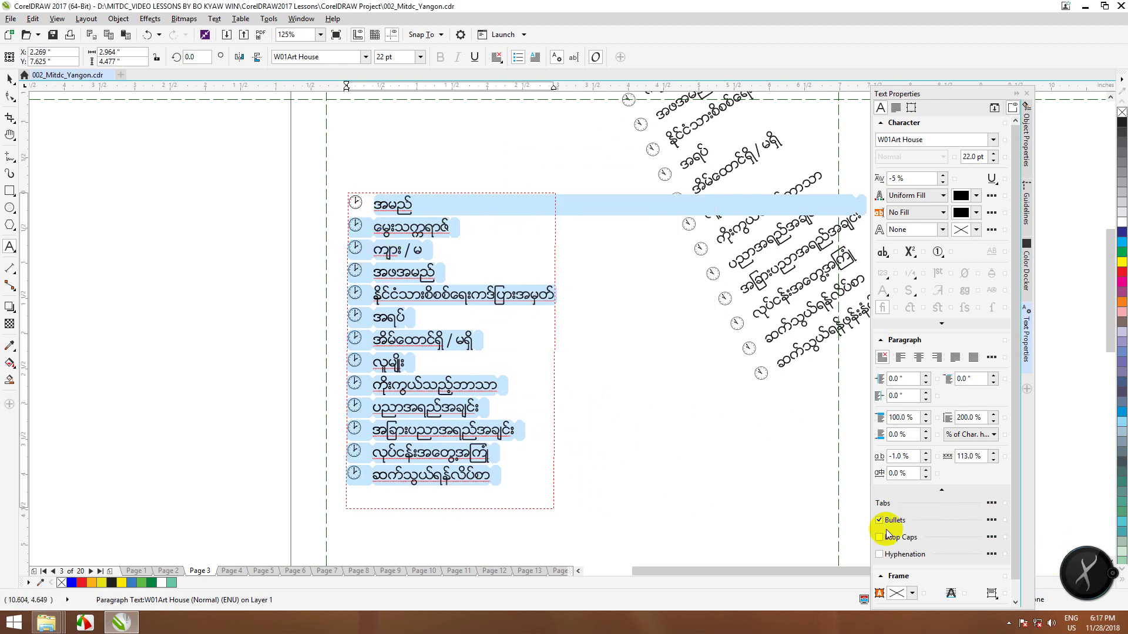
# - Replace the framed list's bullets with the Wingdings Windows logo symbol and apply the change
pyautogui.click(992, 521)
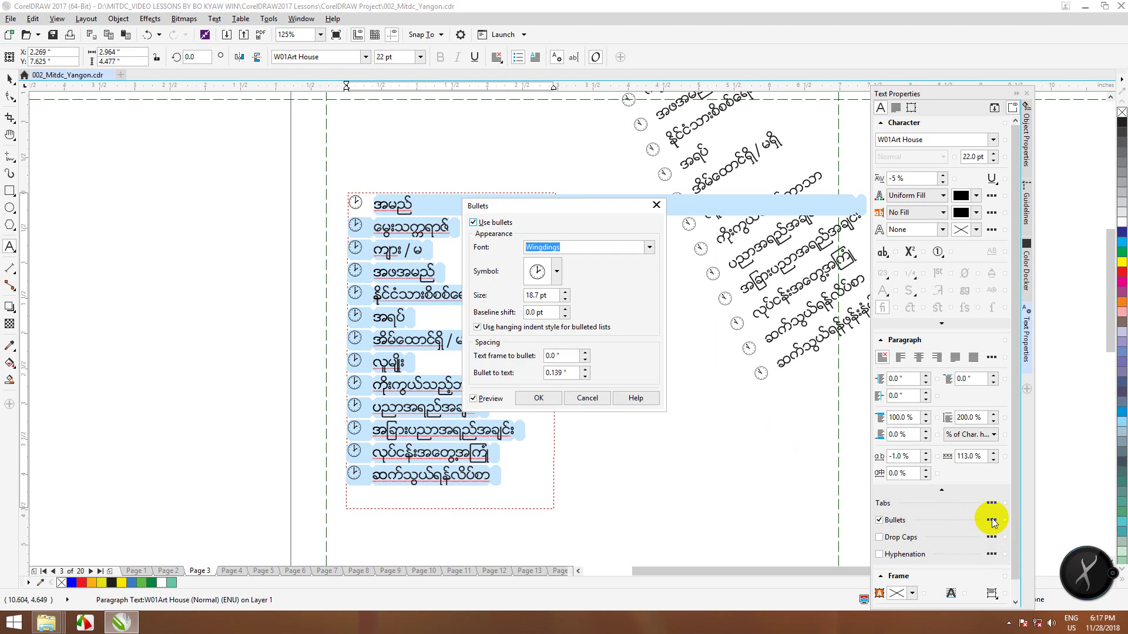
pyautogui.click(557, 269)
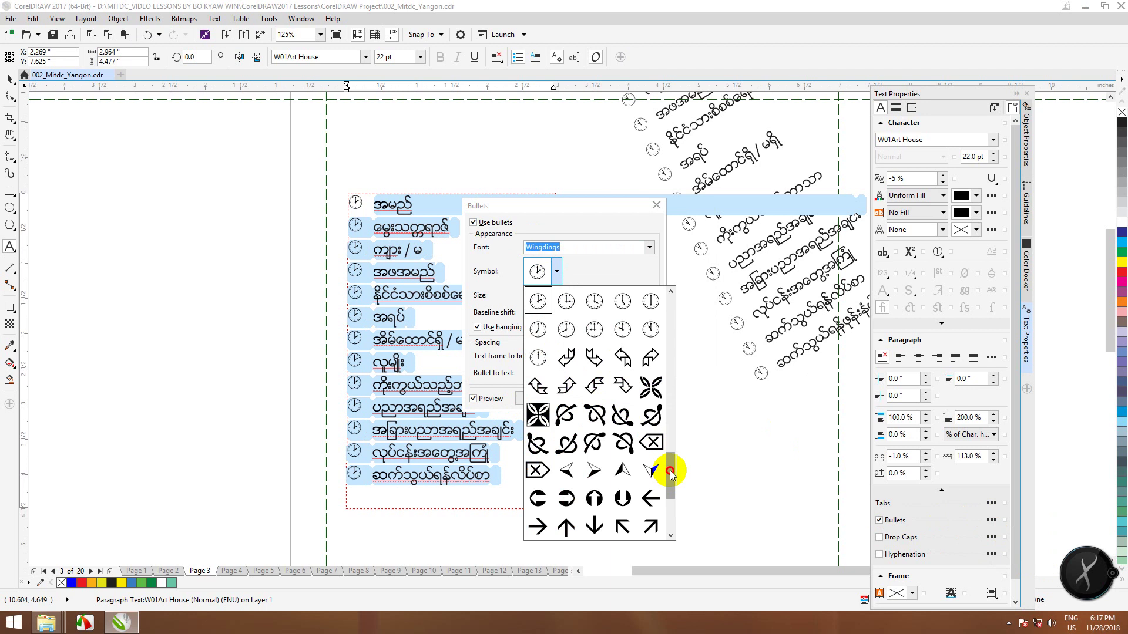
pyautogui.moveTo(669, 471); pyautogui.dragTo(672, 505)
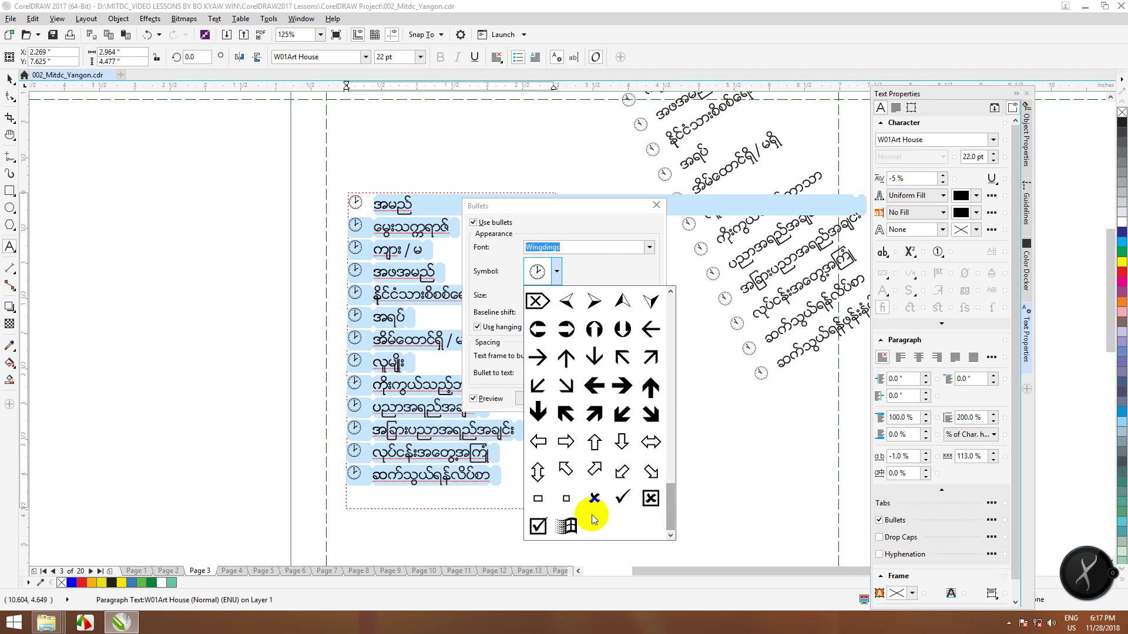
pyautogui.click(568, 525)
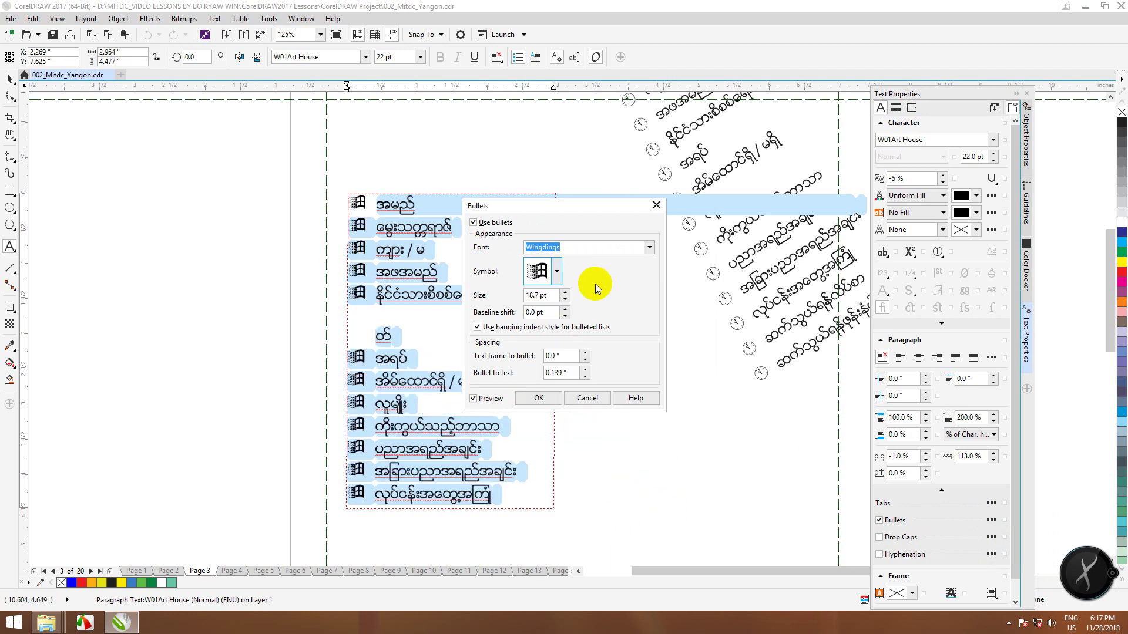
pyautogui.click(539, 399)
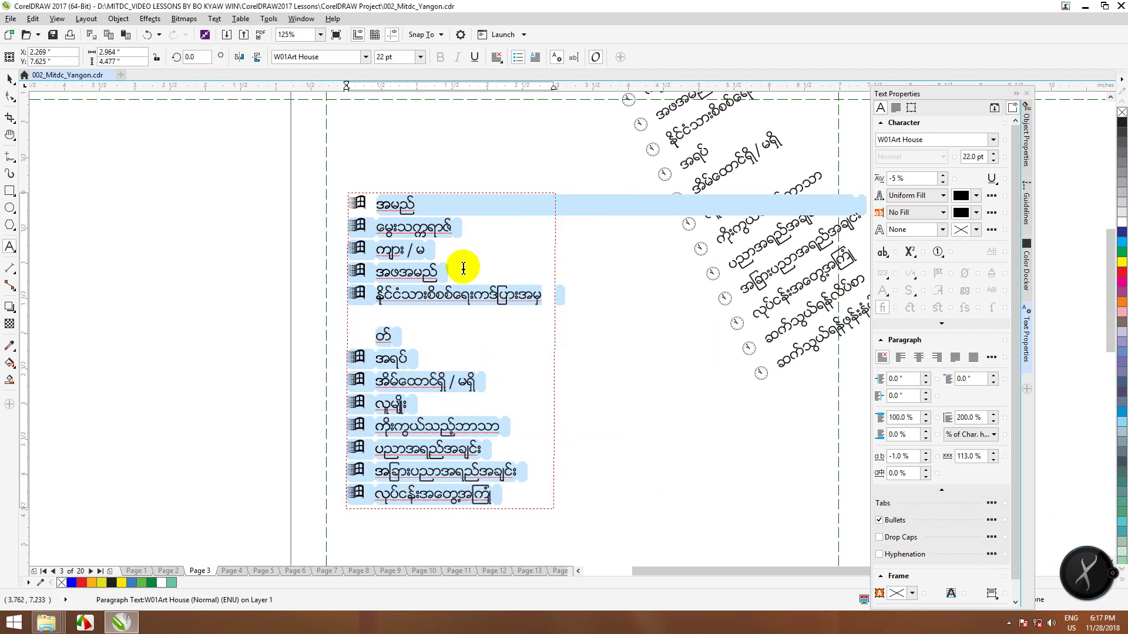
# - Set the font size of the selected list text to 18 pt and deselect the text
pyautogui.click(420, 57)
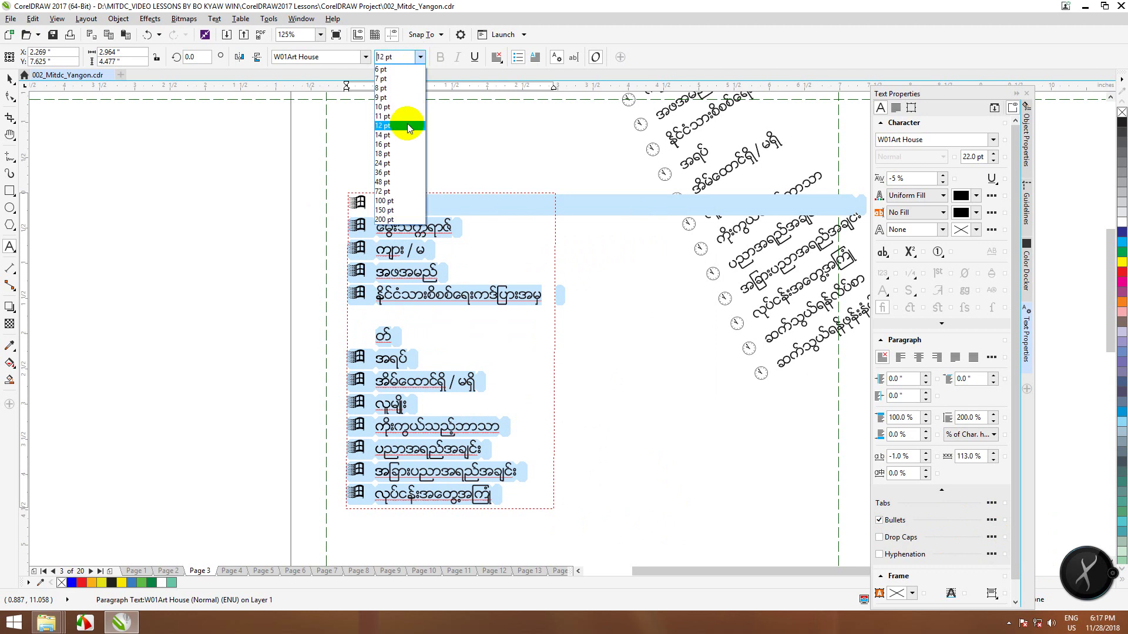
pyautogui.click(460, 223)
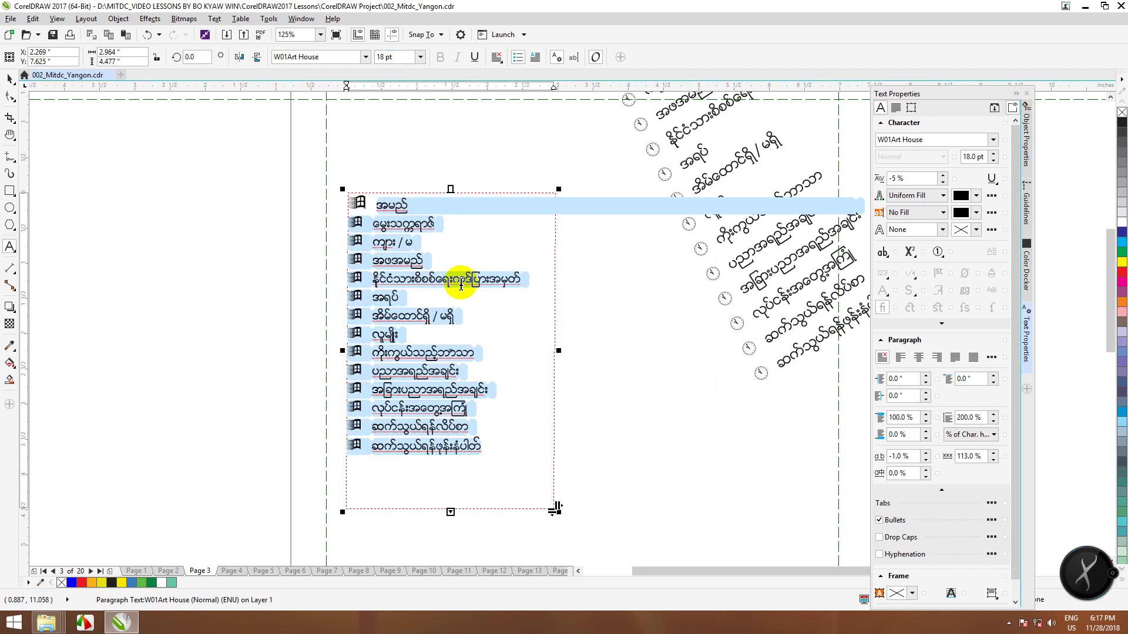
pyautogui.click(460, 277)
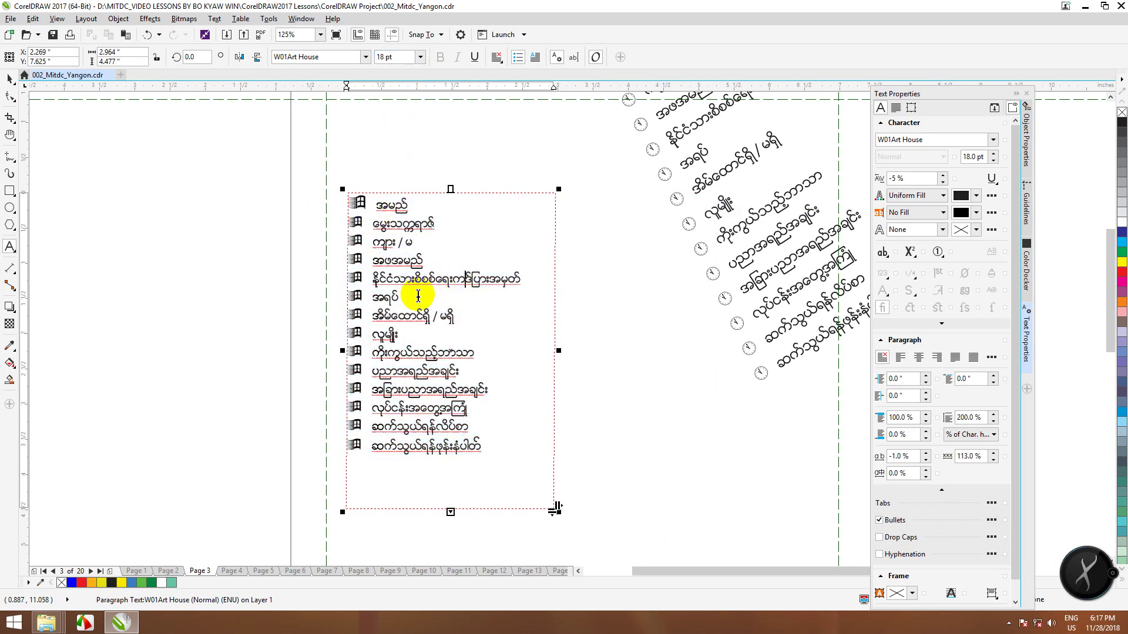
# - Rotate the framed list freehand to an angle of about 0.5 degrees
pyautogui.click(11, 79)
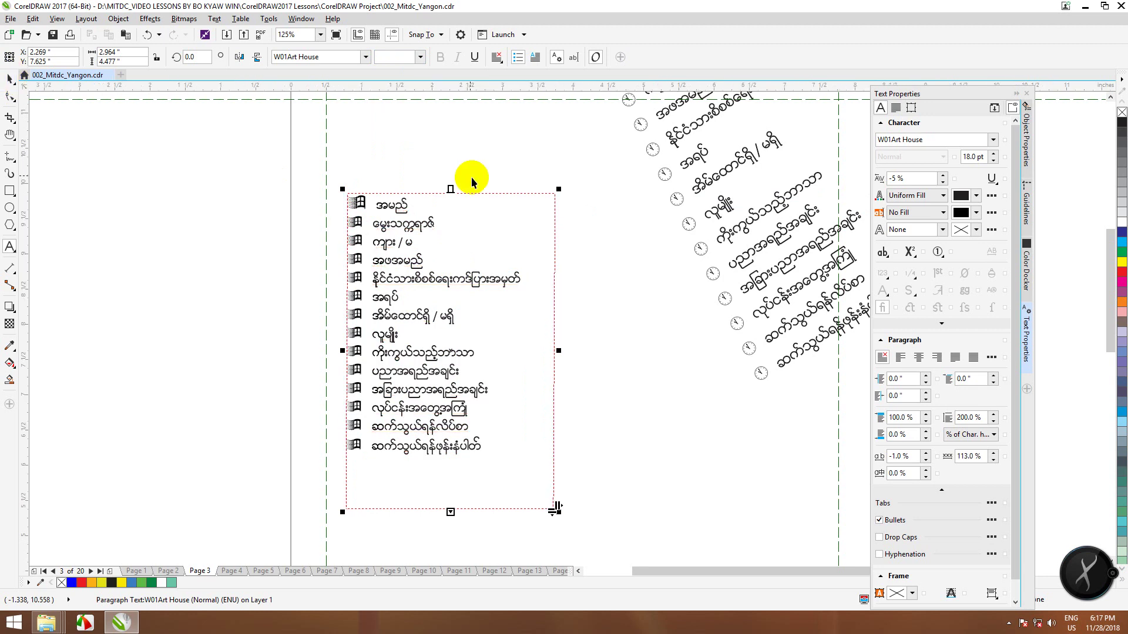
pyautogui.click(531, 194)
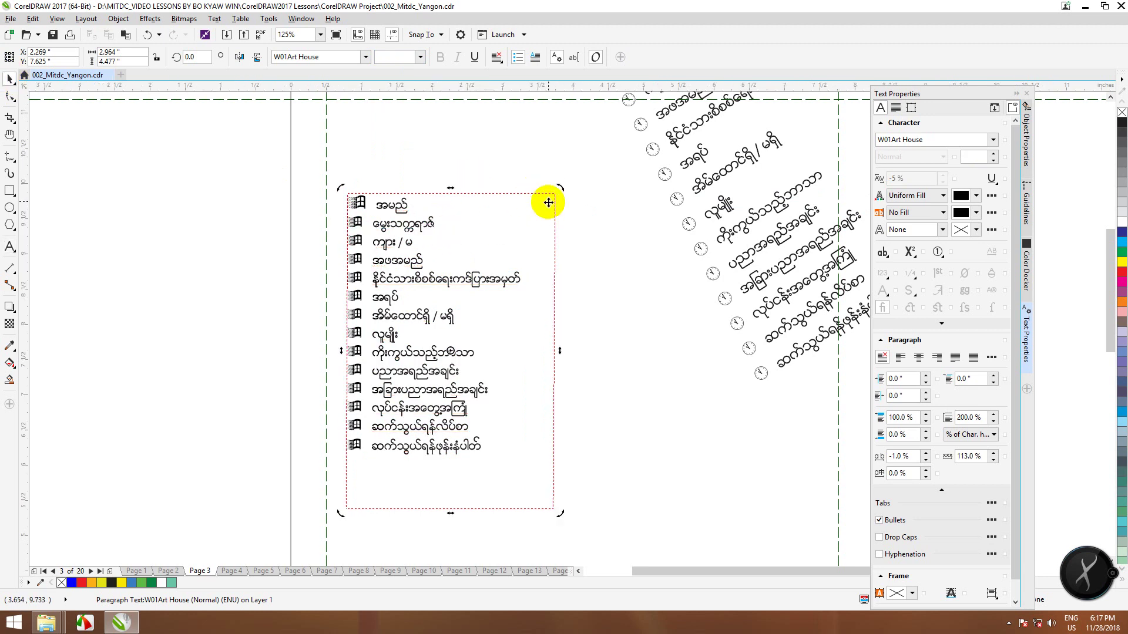
pyautogui.moveTo(558, 188); pyautogui.dragTo(538, 219)
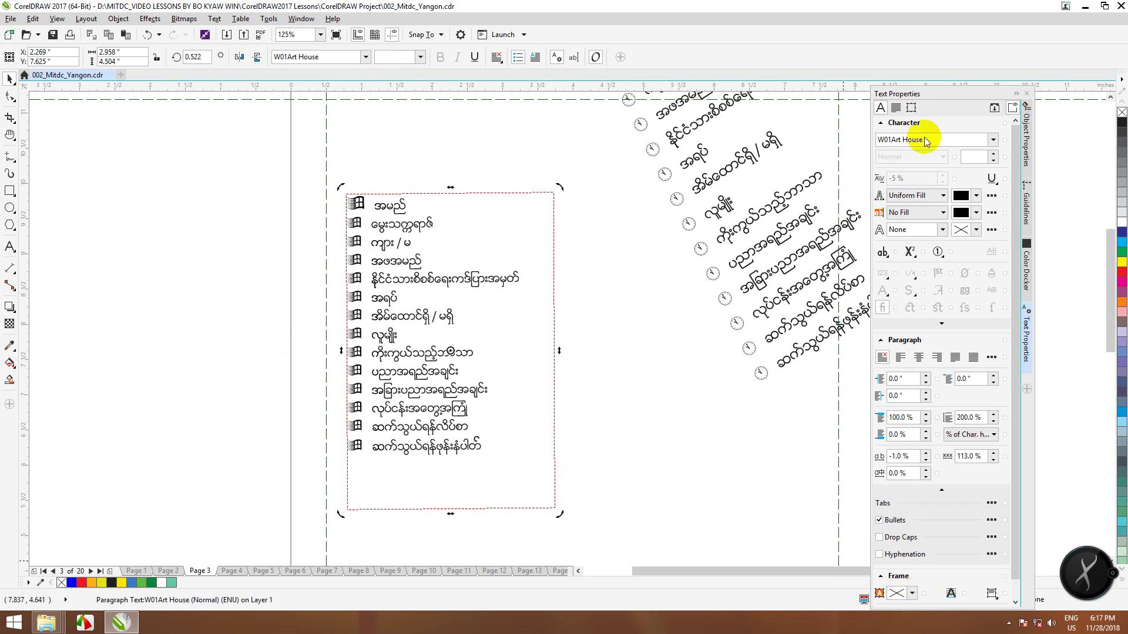
# - Show the text frame properties and shorten the list's frame slightly by moving its lower edge
pyautogui.click(911, 108)
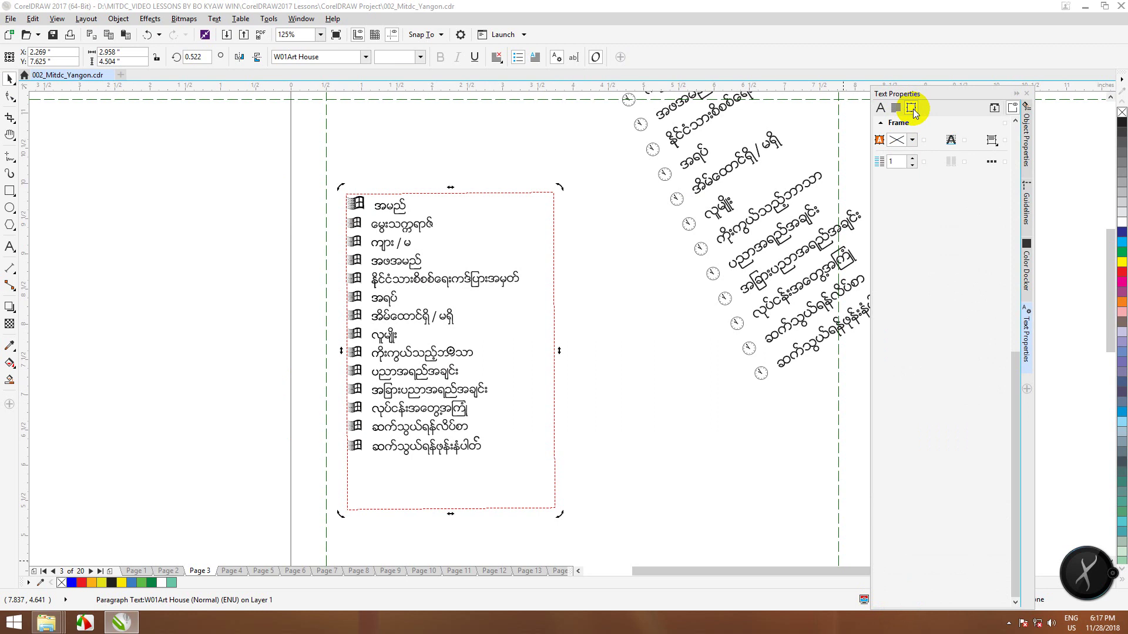
pyautogui.click(388, 221)
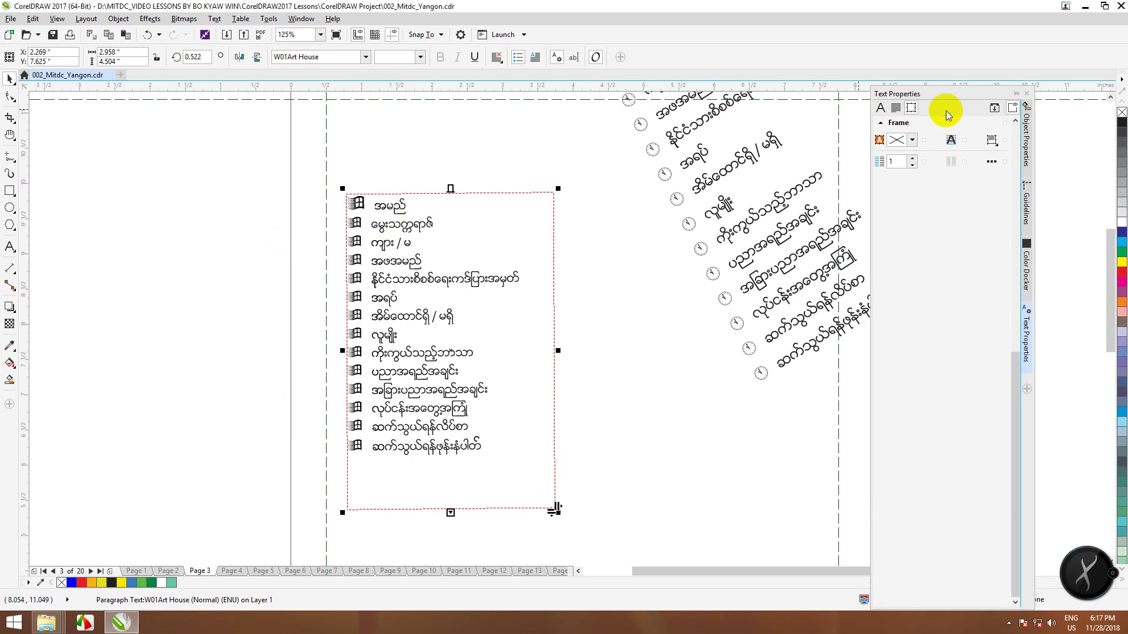
pyautogui.moveTo(450, 513); pyautogui.dragTo(456, 491)
pyautogui.click(998, 110)
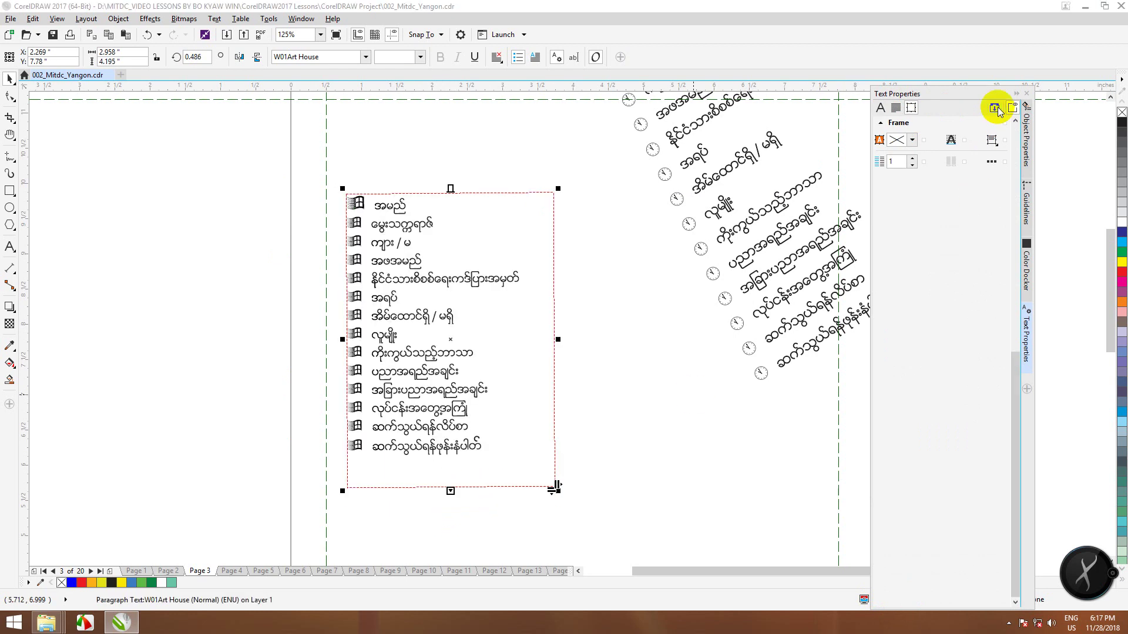
pyautogui.moveTo(450, 492); pyautogui.dragTo(526, 502)
# - Turn on baseline grid alignment as the document default for paragraph text
pyautogui.click(555, 498)
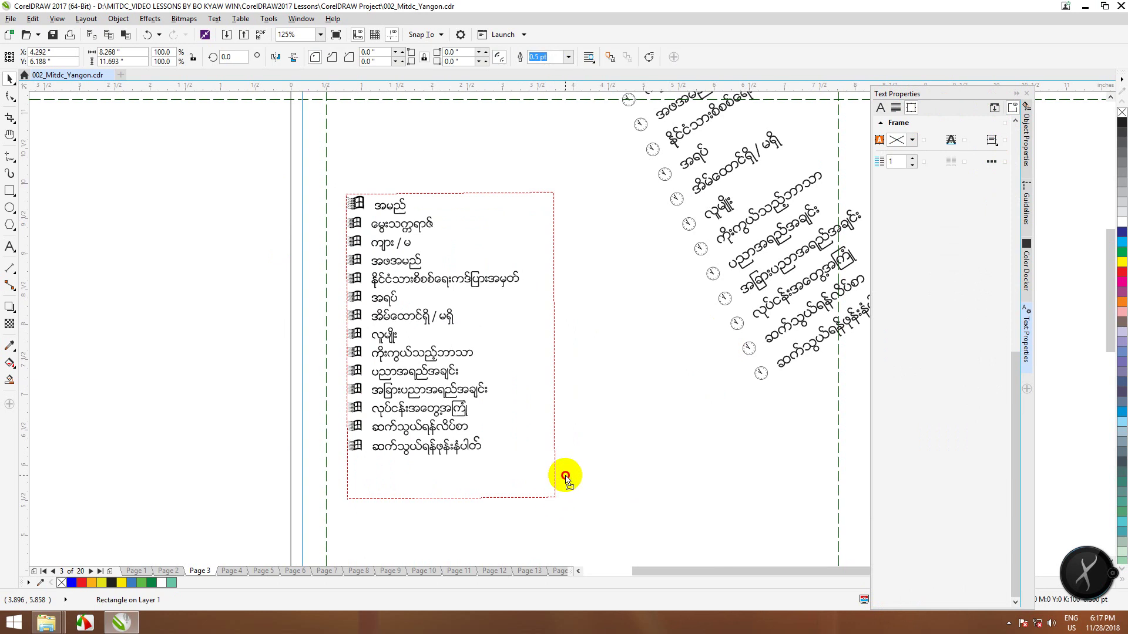
pyautogui.click(949, 141)
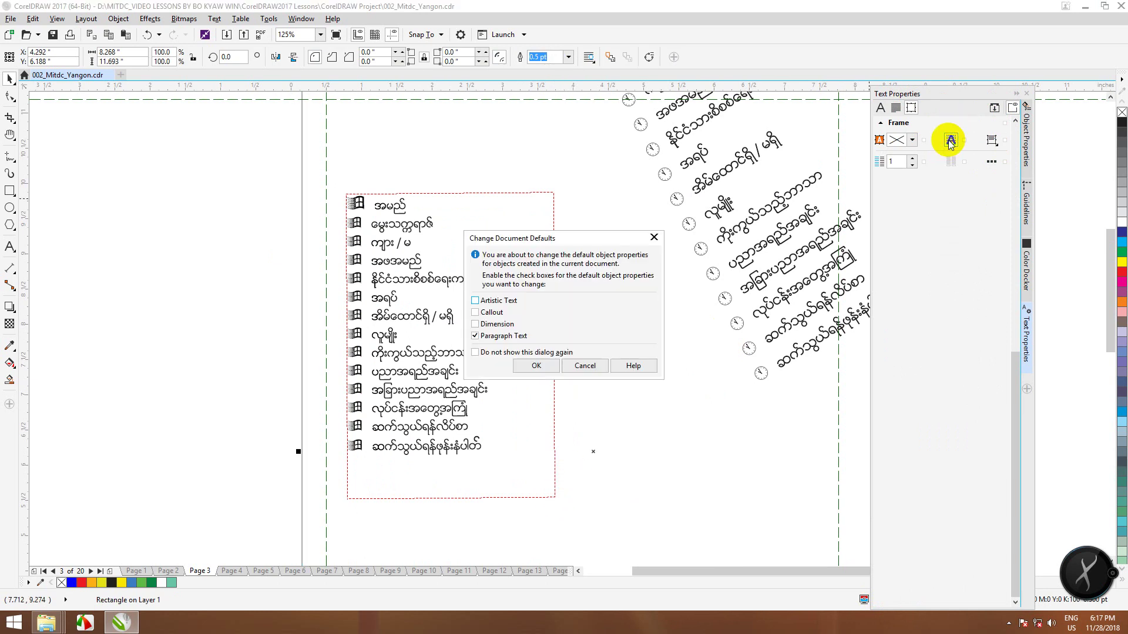
pyautogui.click(536, 365)
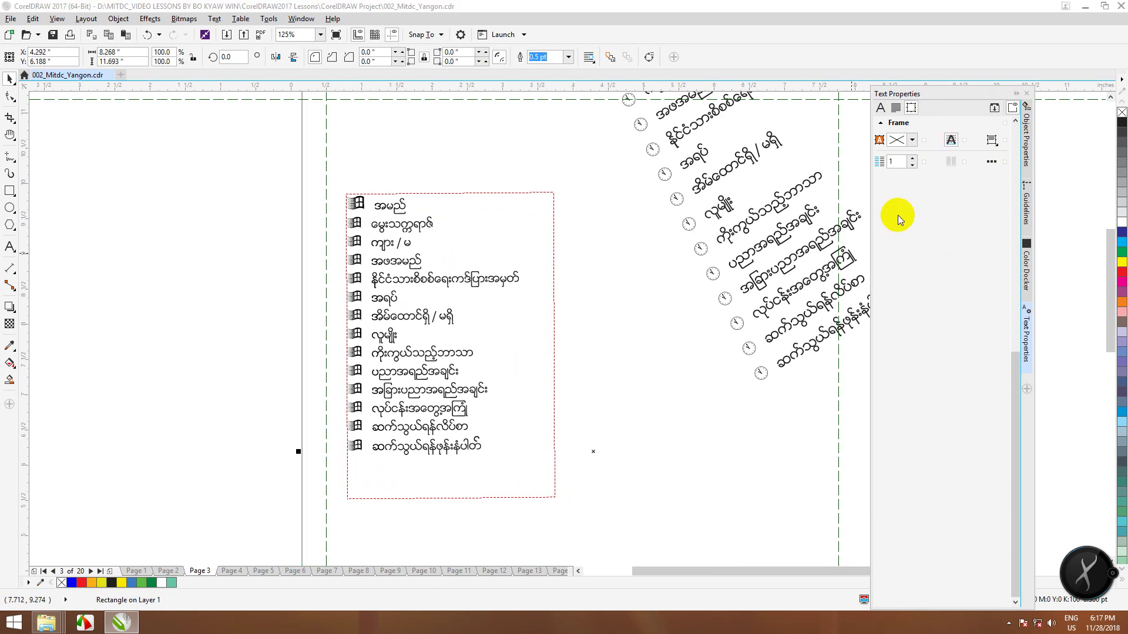
# - Examine the text frame's background color and vertical alignment options, and select the framed list
pyautogui.click(912, 141)
pyautogui.click(912, 141)
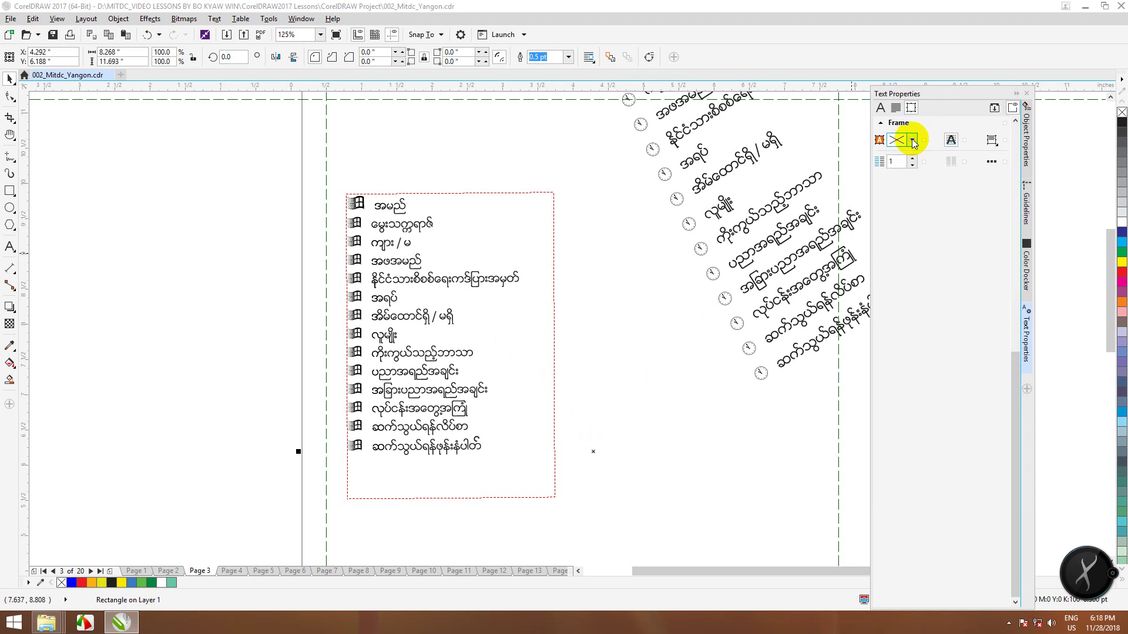
pyautogui.click(991, 141)
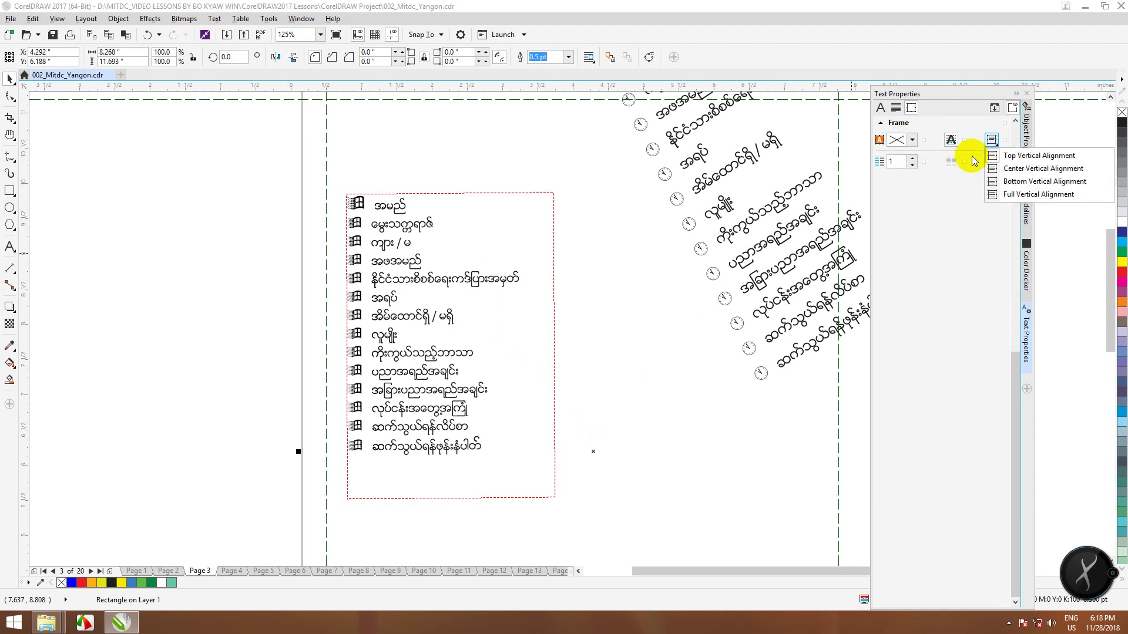
pyautogui.click(416, 373)
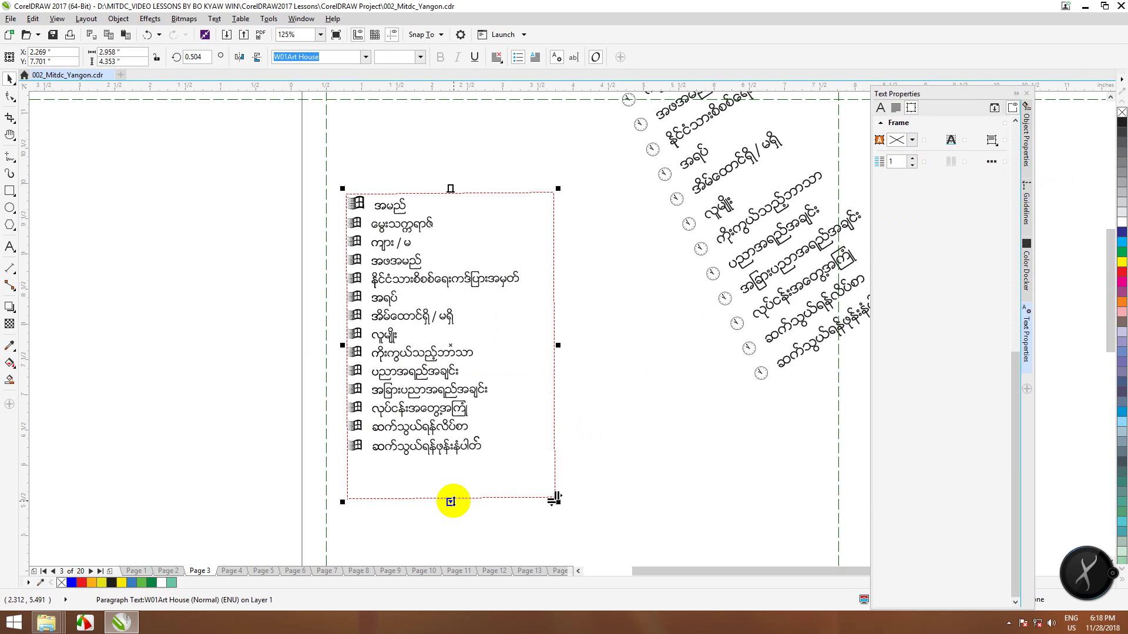
# - Shorten the rotated list's frame to about 7.7 in overall height by moving its lower edge up
pyautogui.click(752, 312)
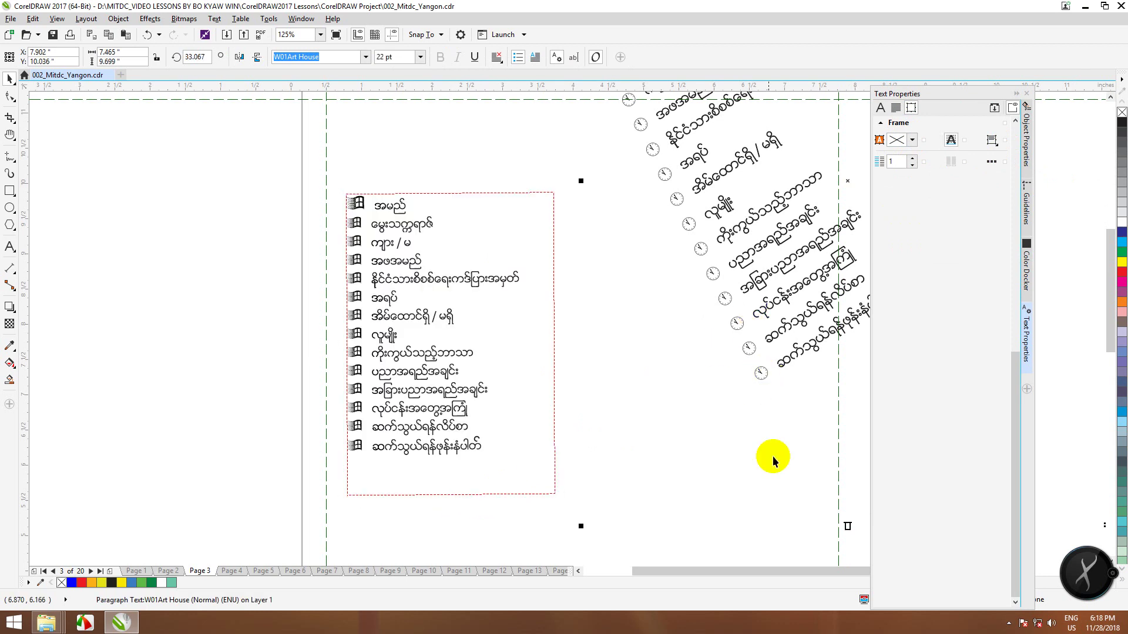
pyautogui.moveTo(847, 527); pyautogui.dragTo(883, 387)
pyautogui.press('F3')
pyautogui.press('F3')
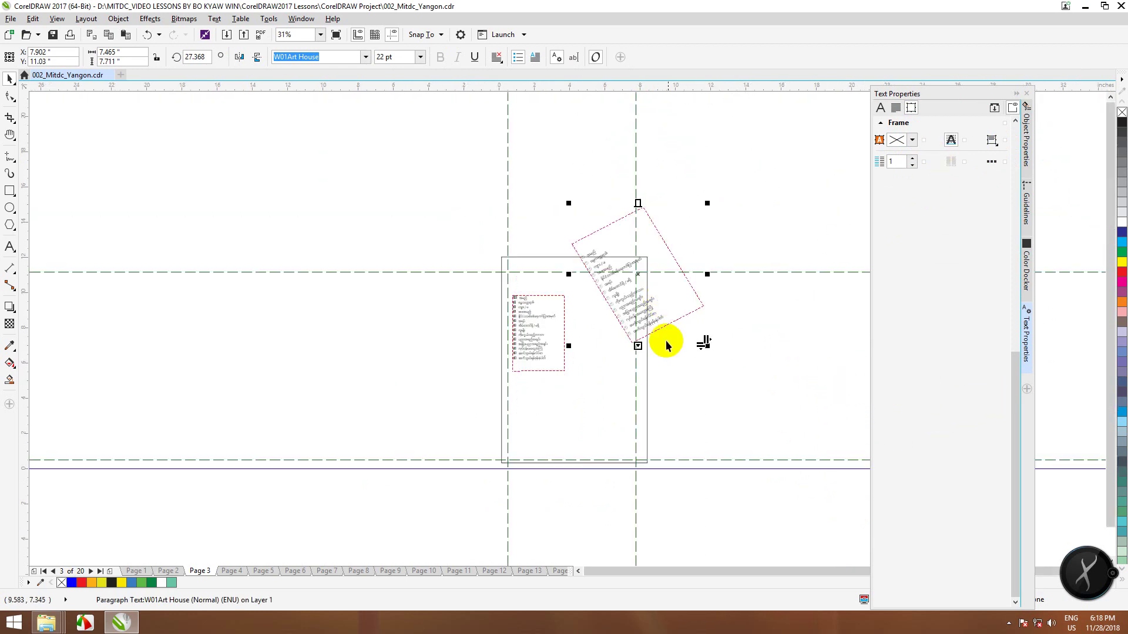
# - Rotate the clock-bulleted list freehand to an angle of about 34 degrees
pyautogui.click(674, 300)
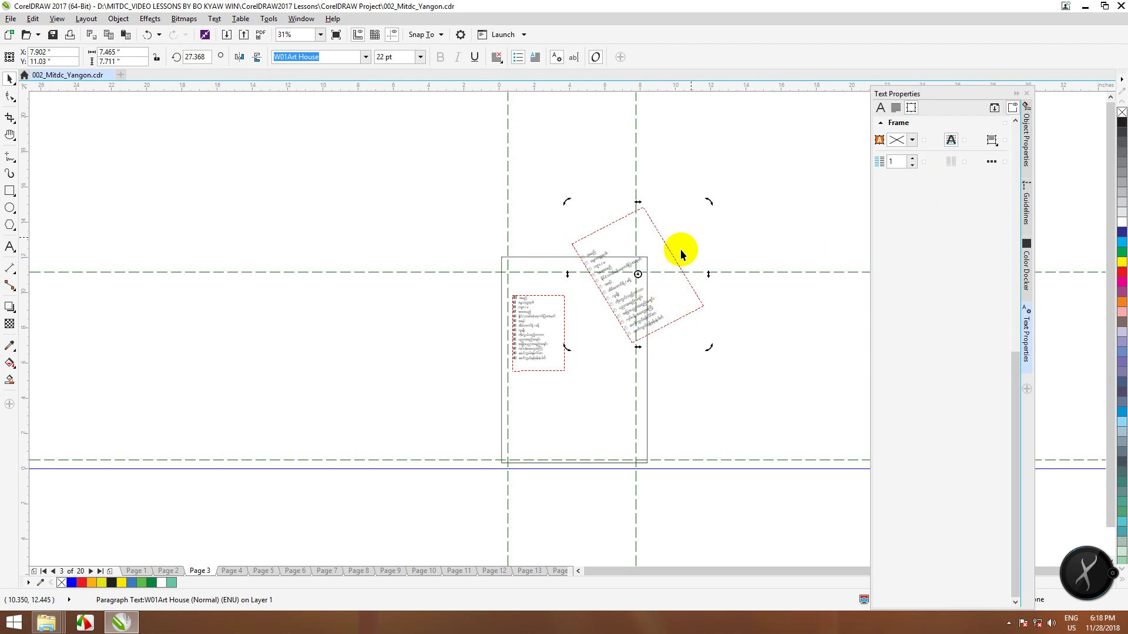
pyautogui.moveTo(708, 199); pyautogui.dragTo(751, 248)
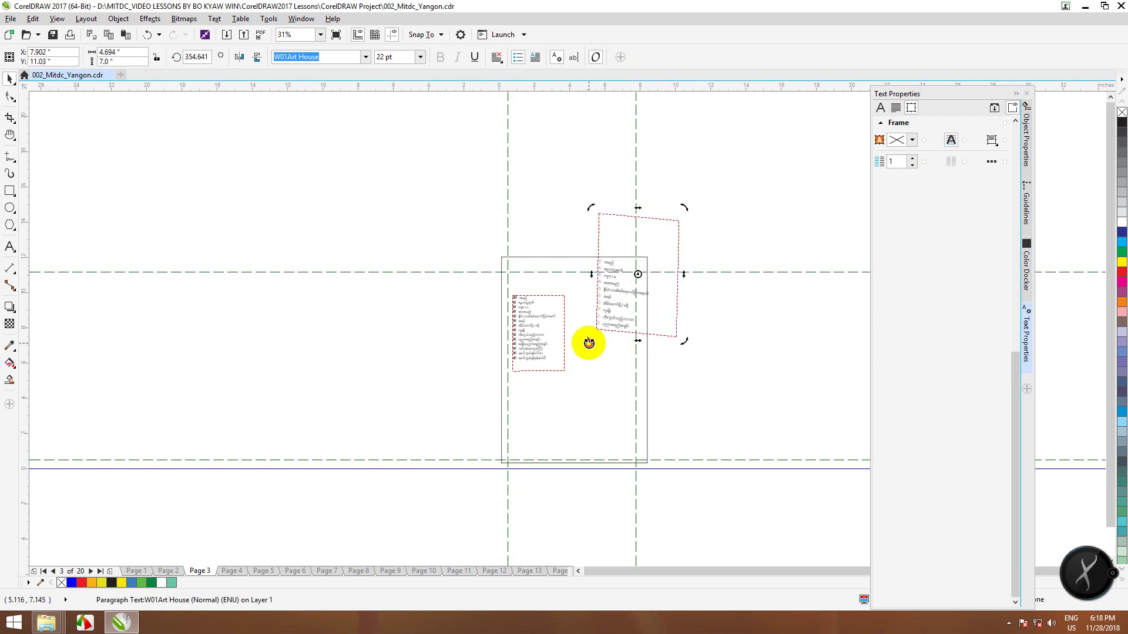
pyautogui.moveTo(589, 343); pyautogui.dragTo(650, 385)
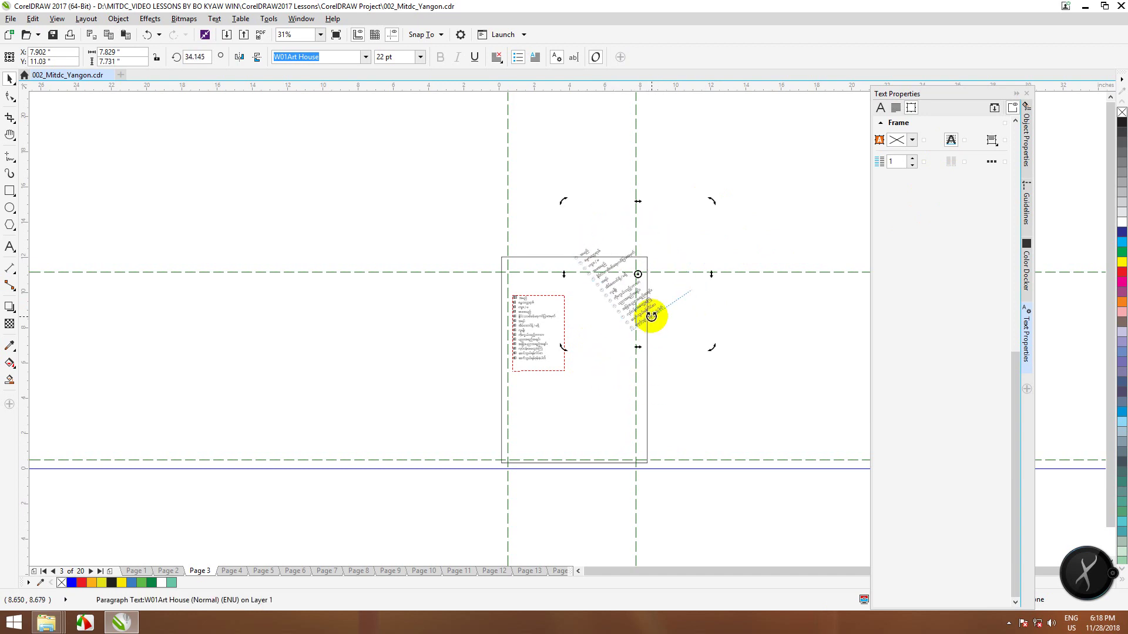
# - Turn off baseline grid alignment for the rotated list and view its vertical alignment and background color options
pyautogui.scroll(2, 648, 315)
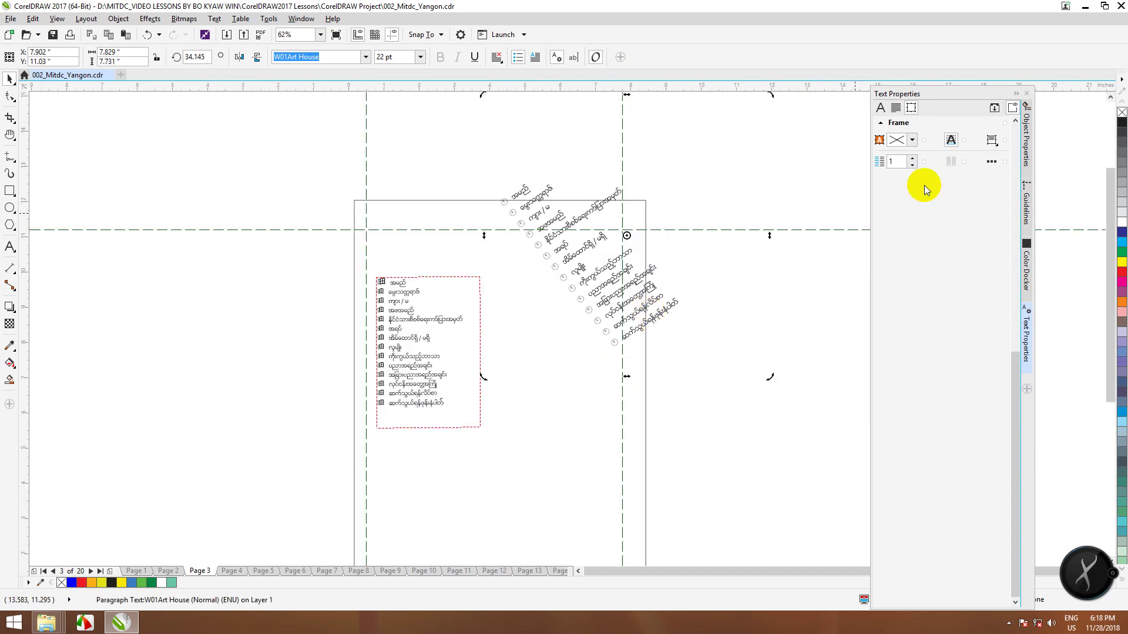
pyautogui.click(951, 141)
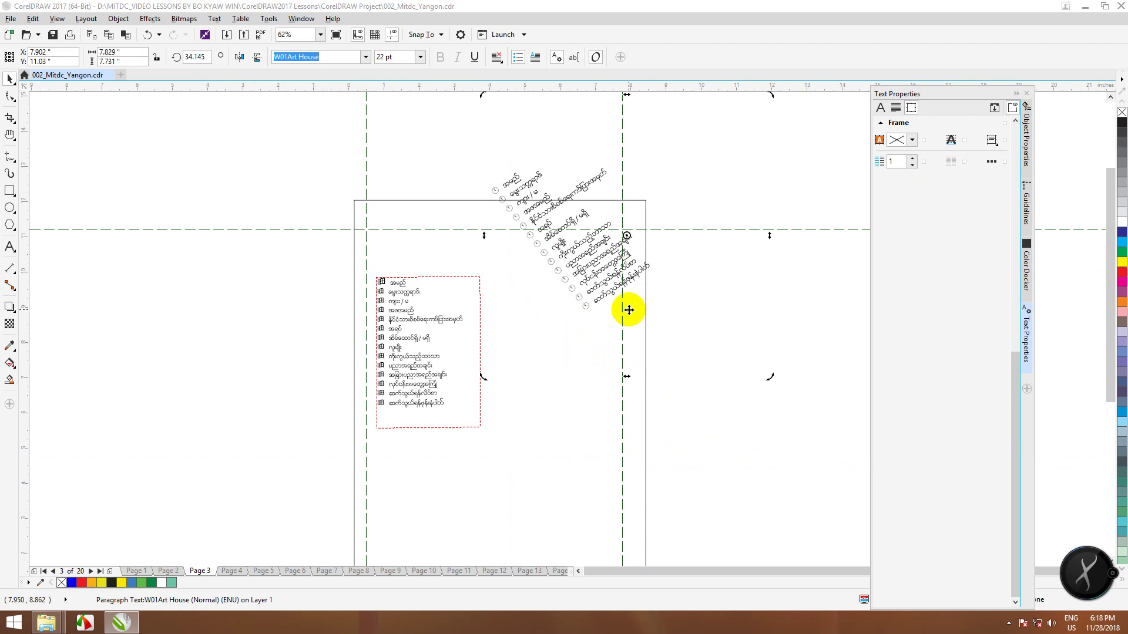
pyautogui.click(990, 141)
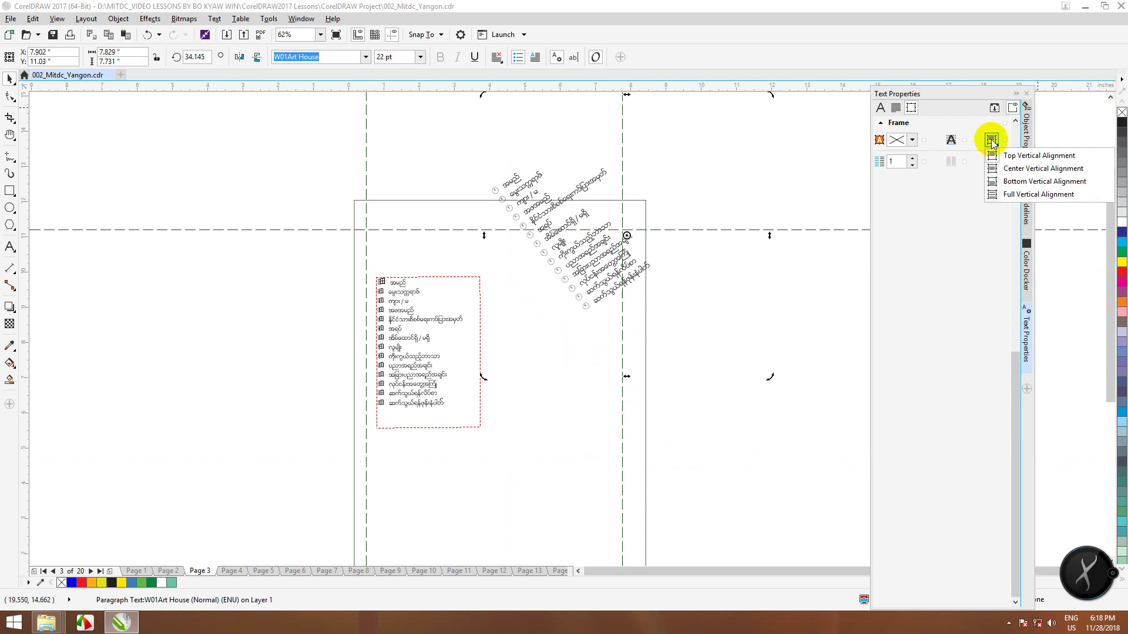
pyautogui.click(994, 106)
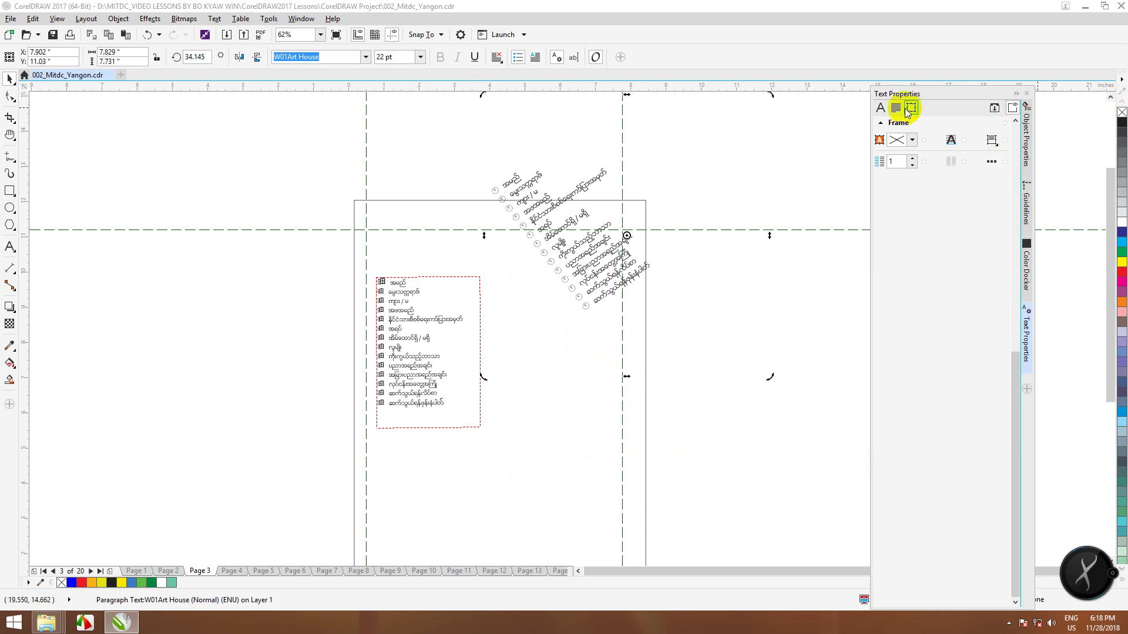
pyautogui.click(912, 141)
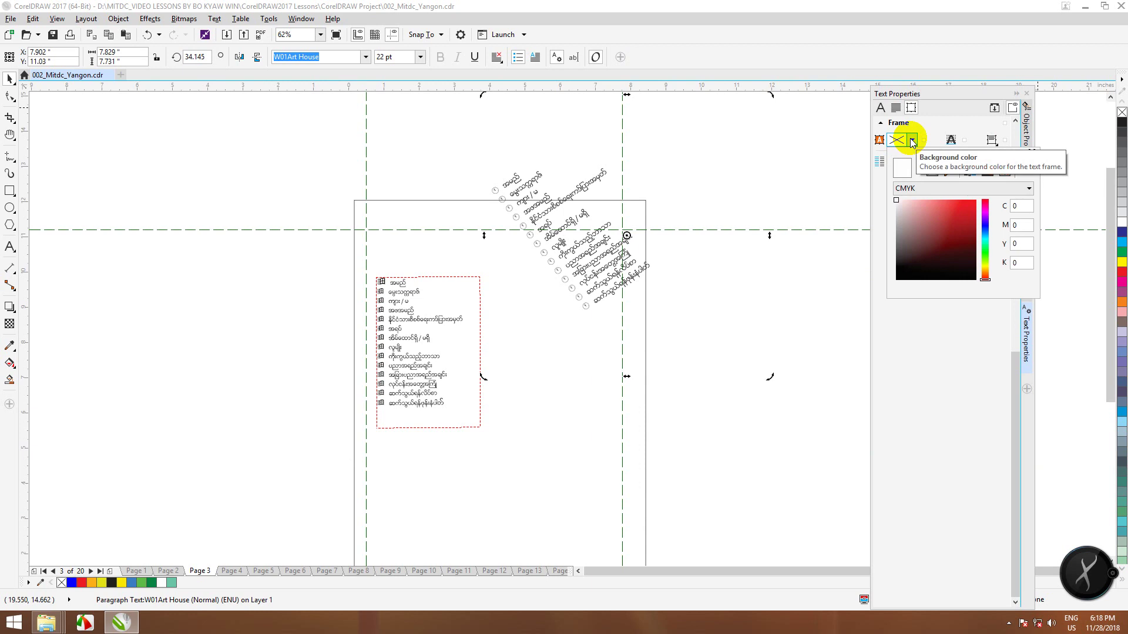
pyautogui.click(914, 140)
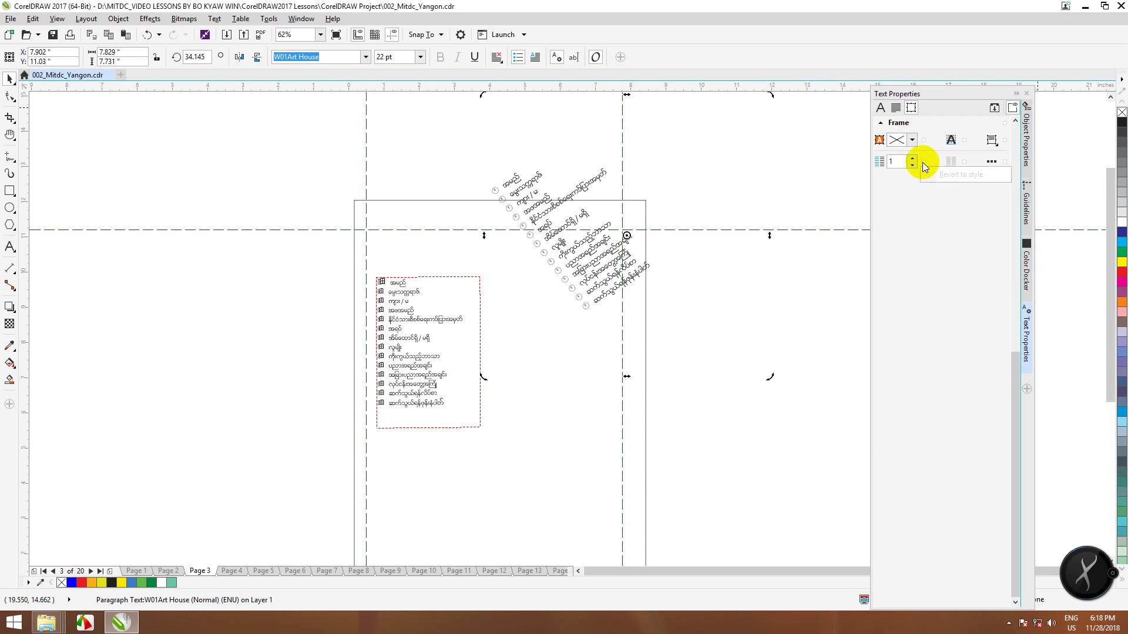
# - Align the text of the Windows-logo list to the baseline grid
pyautogui.click(576, 272)
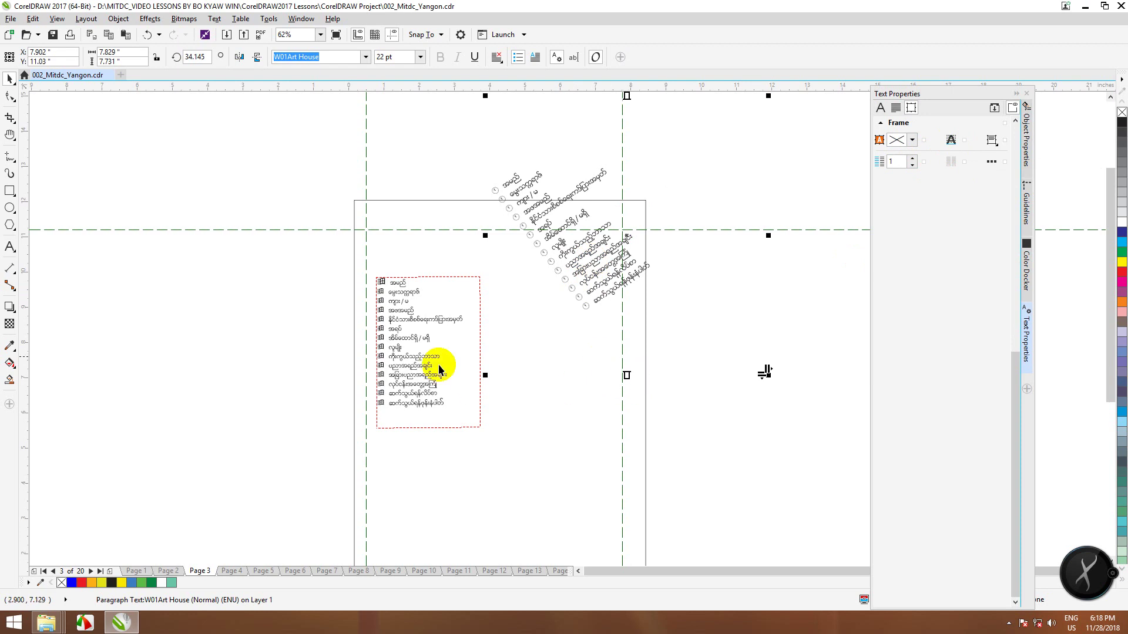
pyautogui.click(399, 340)
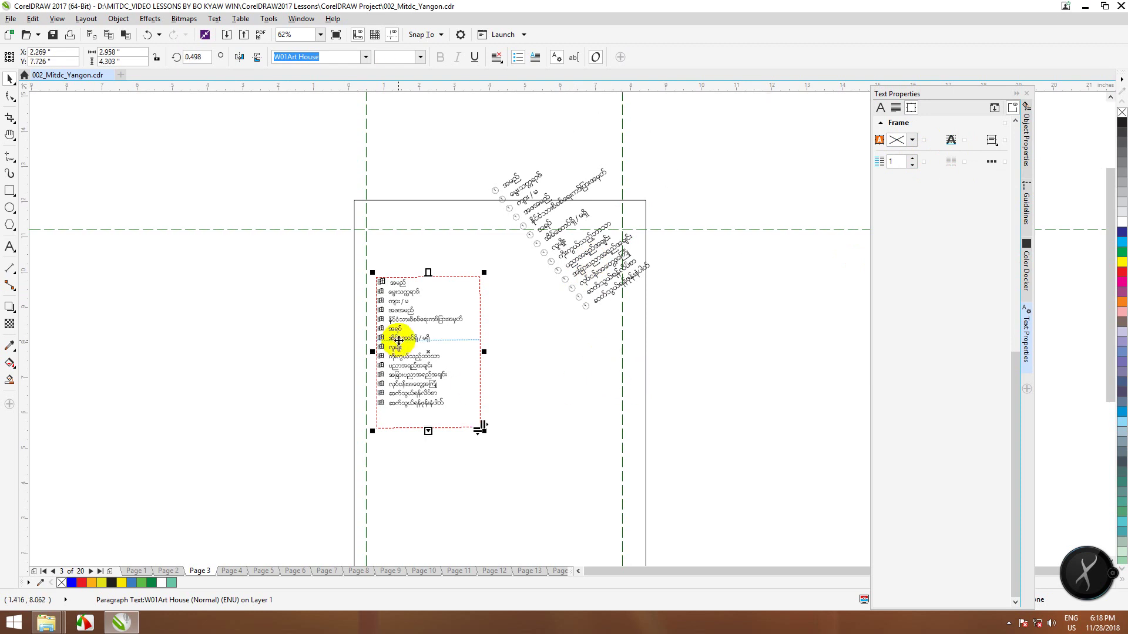
pyautogui.click(951, 140)
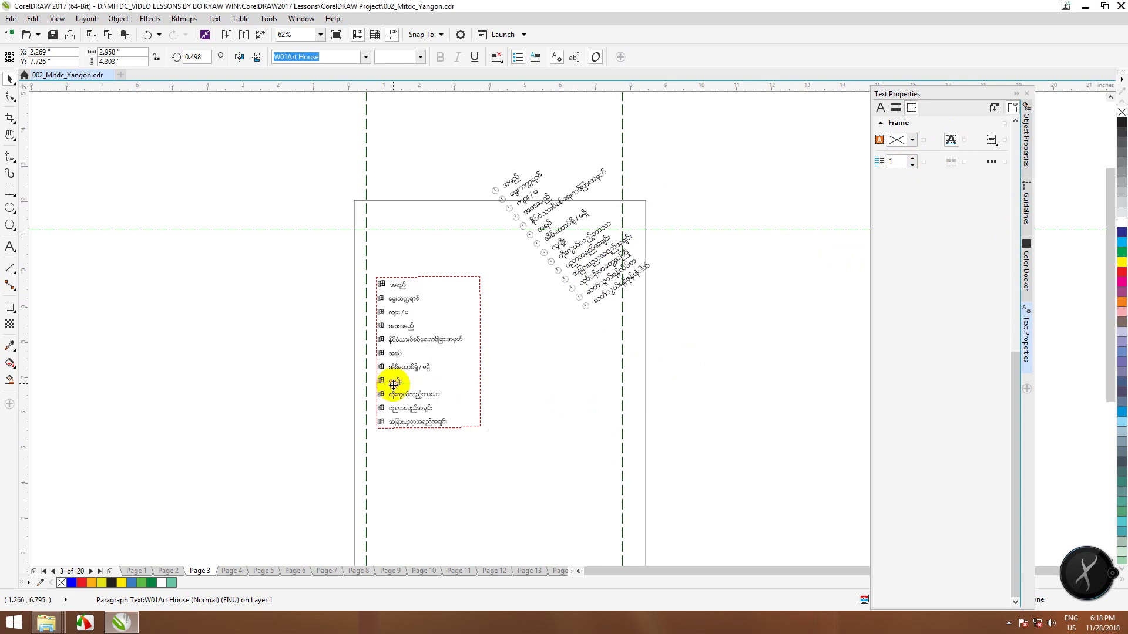
# - Enlarge the Windows-logo list's frame to about 3.1 by 7.7 in so all items fit, undoing the accidental move of the page rectangle
pyautogui.click(391, 389)
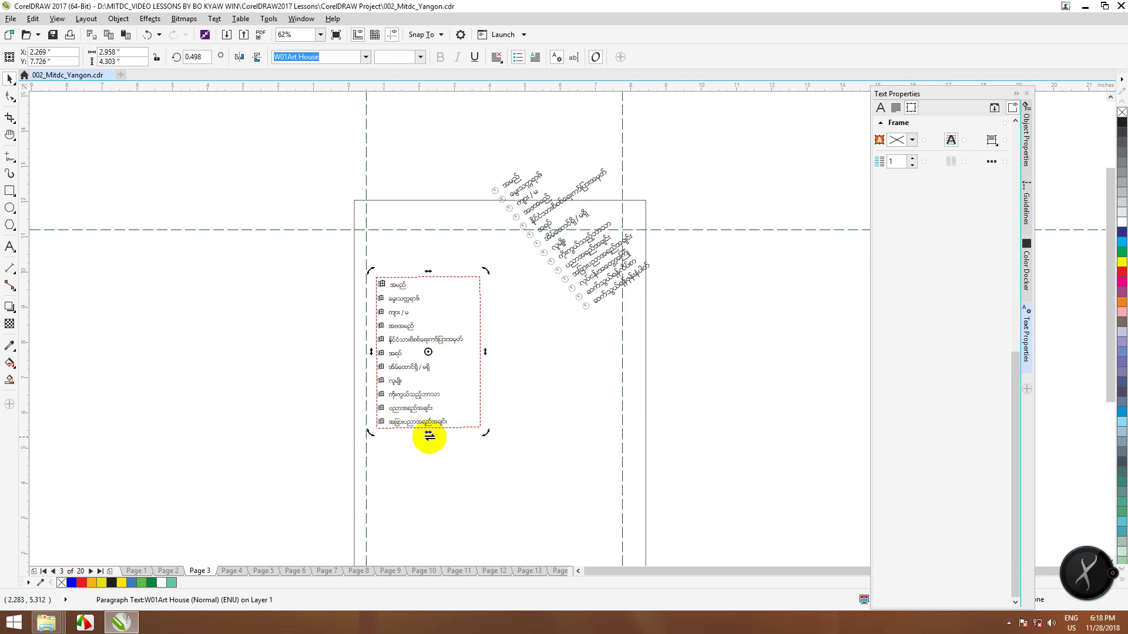
pyautogui.click(414, 393)
pyautogui.moveTo(428, 432); pyautogui.dragTo(379, 529)
pyautogui.moveTo(480, 529)
pyautogui.mouseDown()
pyautogui.moveTo(493, 541)
pyautogui.moveTo(481, 507)
pyautogui.moveTo(491, 519)
pyautogui.mouseUp()
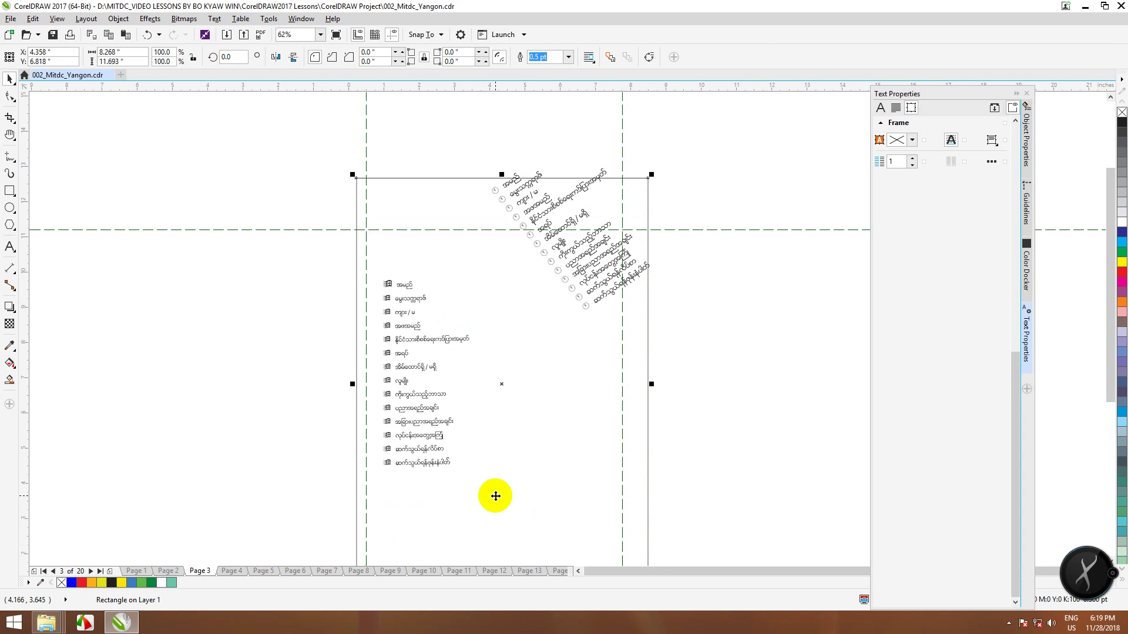
pyautogui.hotkey('ctrl', 'z')
pyautogui.click(428, 444)
pyautogui.moveTo(485, 531); pyautogui.dragTo(634, 559)
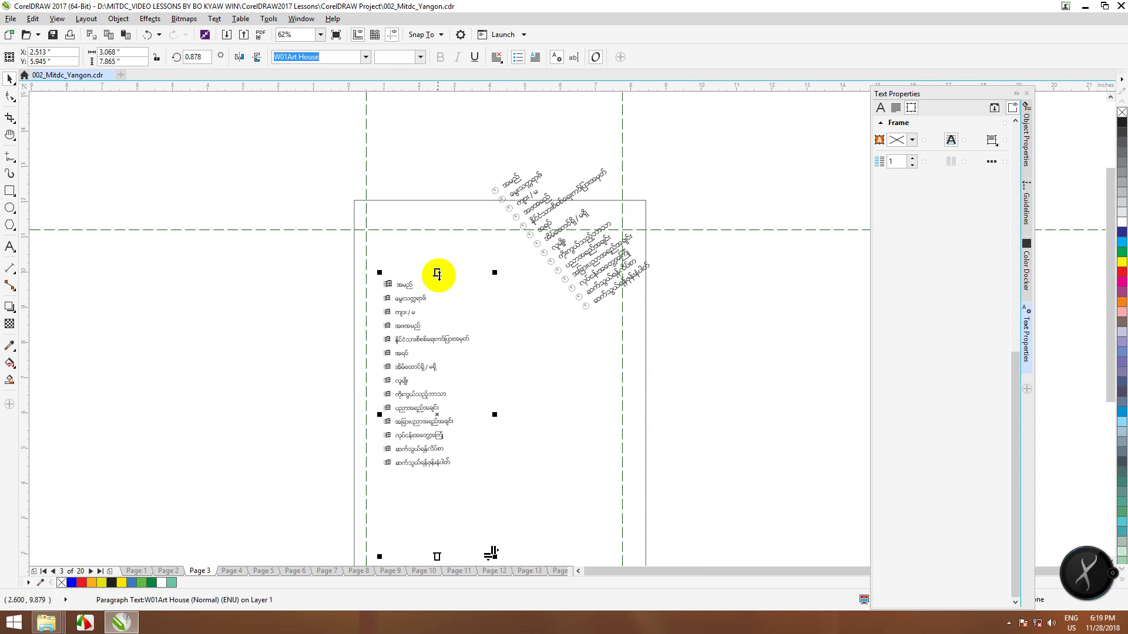
pyautogui.moveTo(438, 274); pyautogui.dragTo(541, 284)
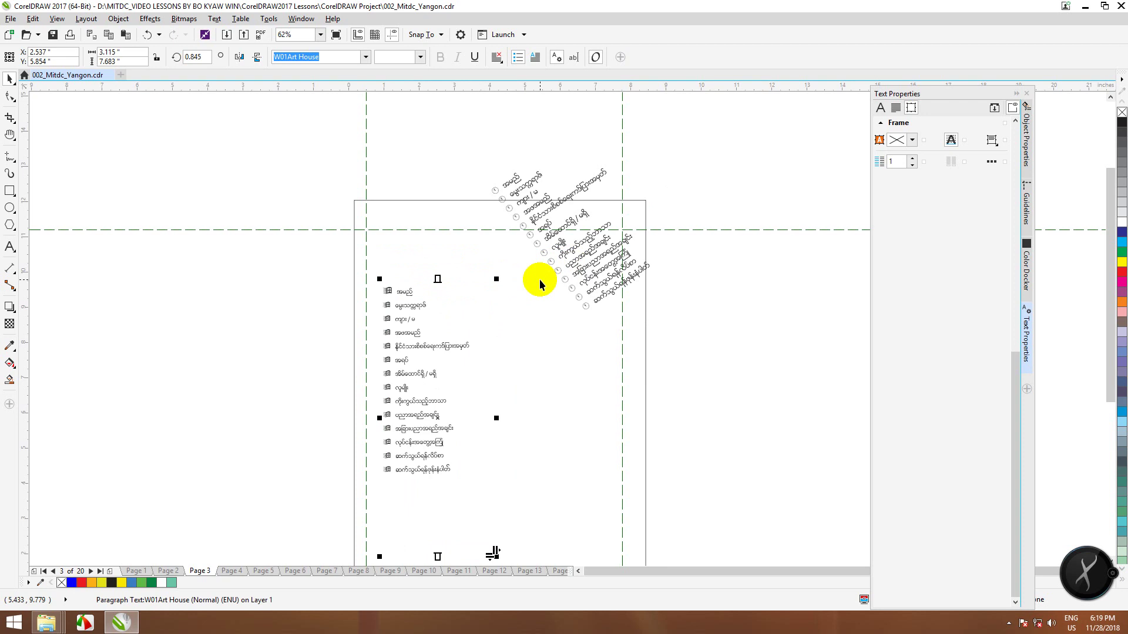
# - Show the character and paragraph properties of the selected list
pyautogui.click(882, 110)
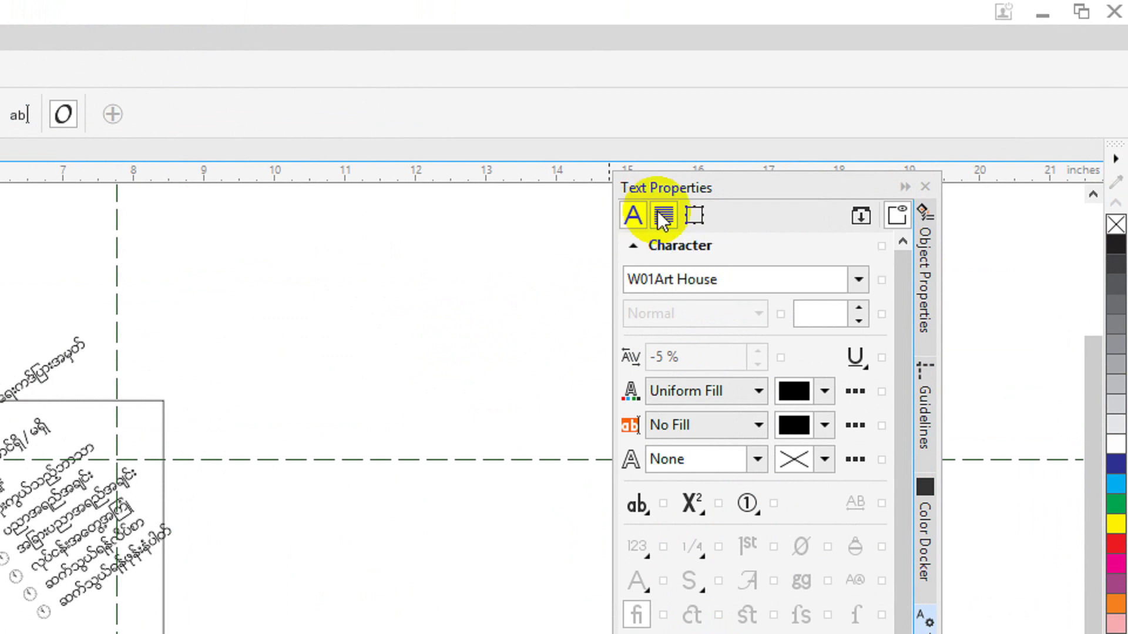
pyautogui.click(661, 215)
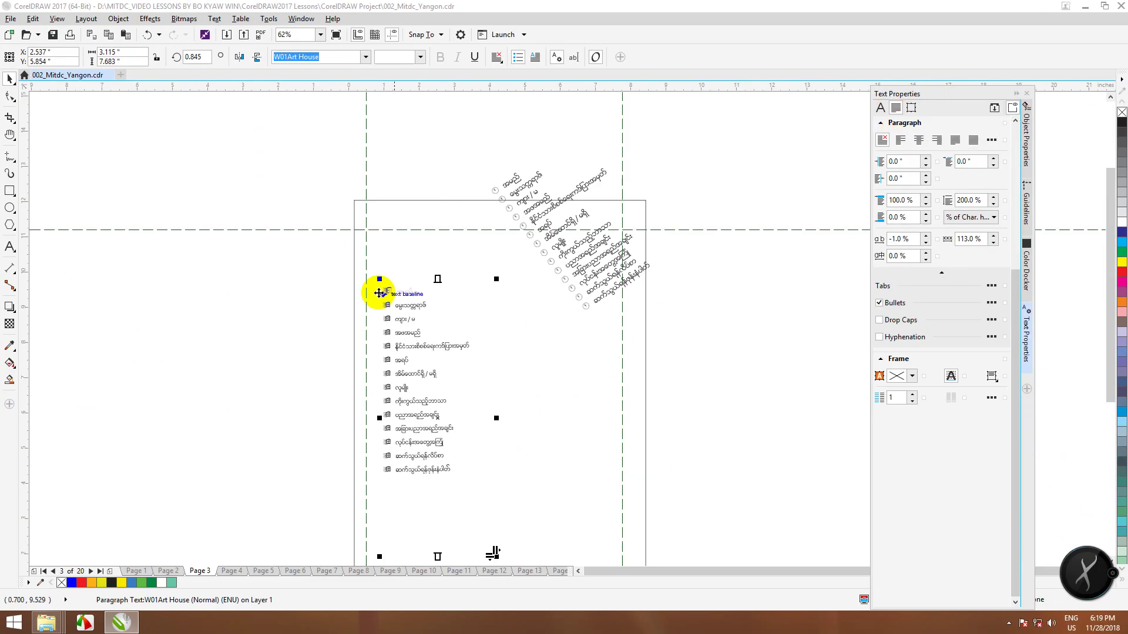
# - Reposition the rotated clock-bulleted list over the page's upper edge and resize its frame to about 8.3 in overall height
pyautogui.moveTo(543, 221); pyautogui.dragTo(552, 285)
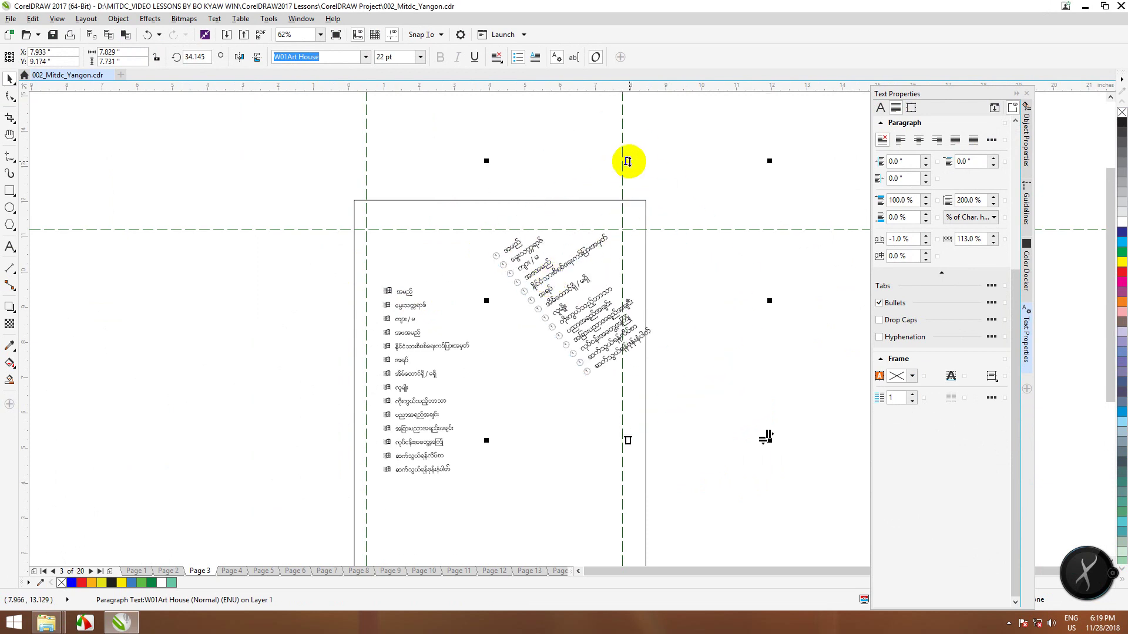
pyautogui.moveTo(628, 161); pyautogui.dragTo(573, 326)
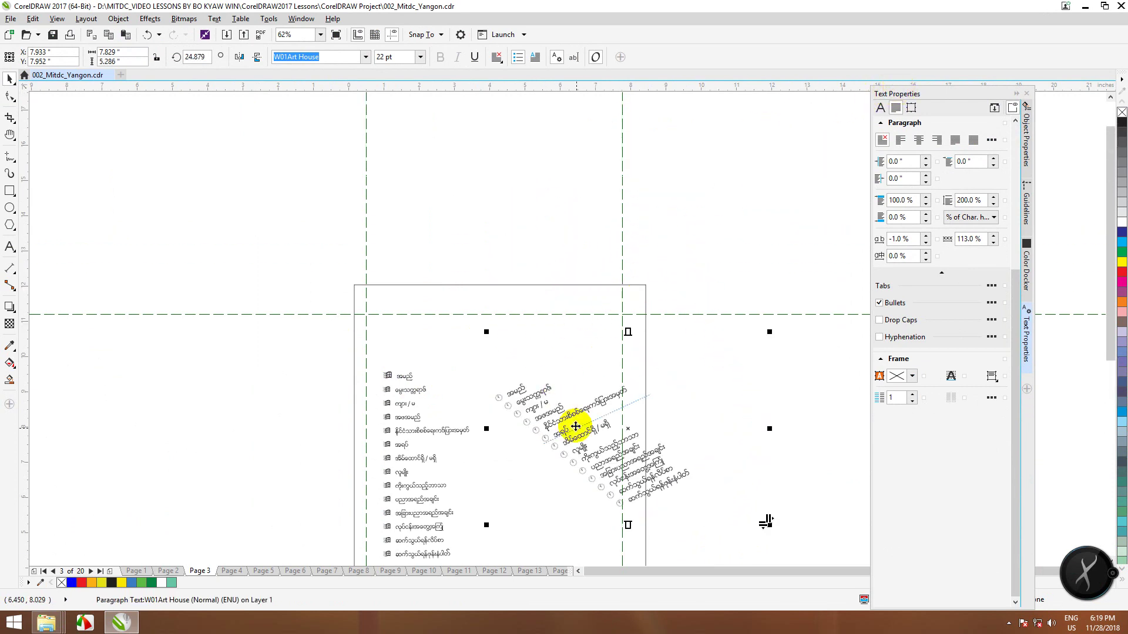
pyautogui.moveTo(573, 421); pyautogui.dragTo(316, 416)
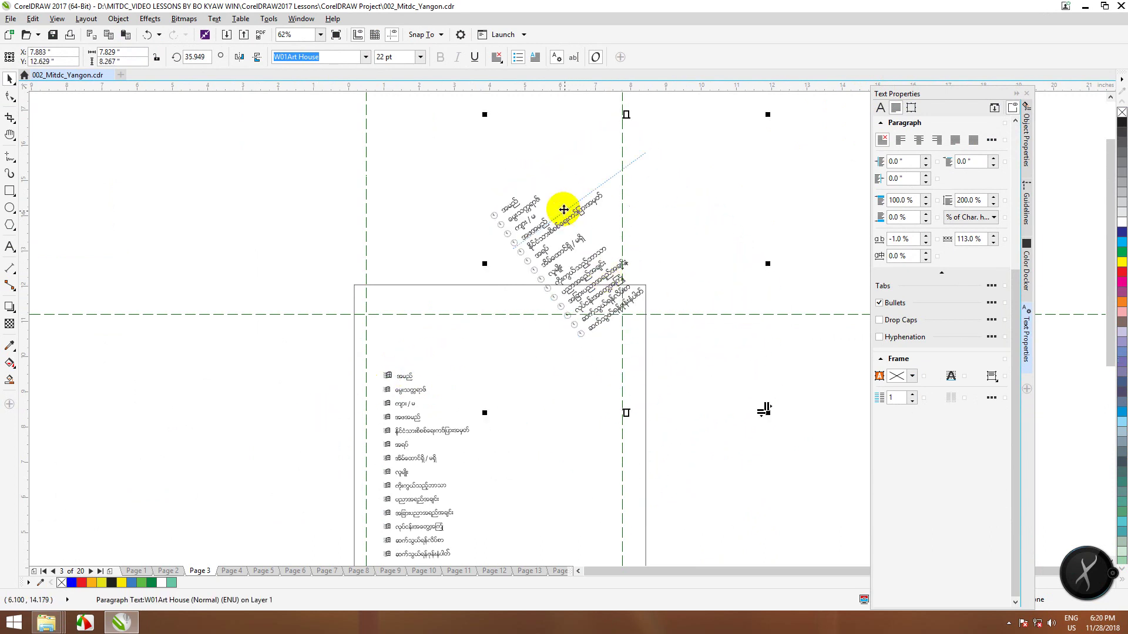
# - Rotate the clock-bulleted list nearly upright to about 359 degrees and move it beyond the page's upper-right corner
pyautogui.click(560, 227)
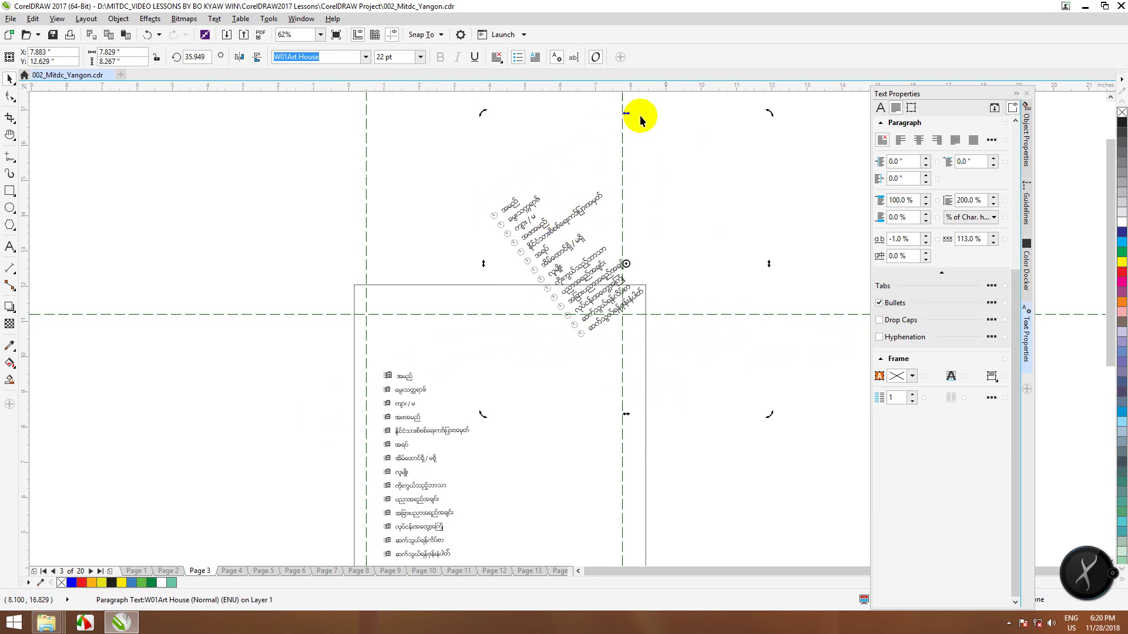
pyautogui.moveTo(767, 112); pyautogui.dragTo(883, 215)
pyautogui.moveTo(597, 188)
pyautogui.mouseDown()
pyautogui.moveTo(642, 184)
pyautogui.moveTo(575, 184)
pyautogui.mouseUp()
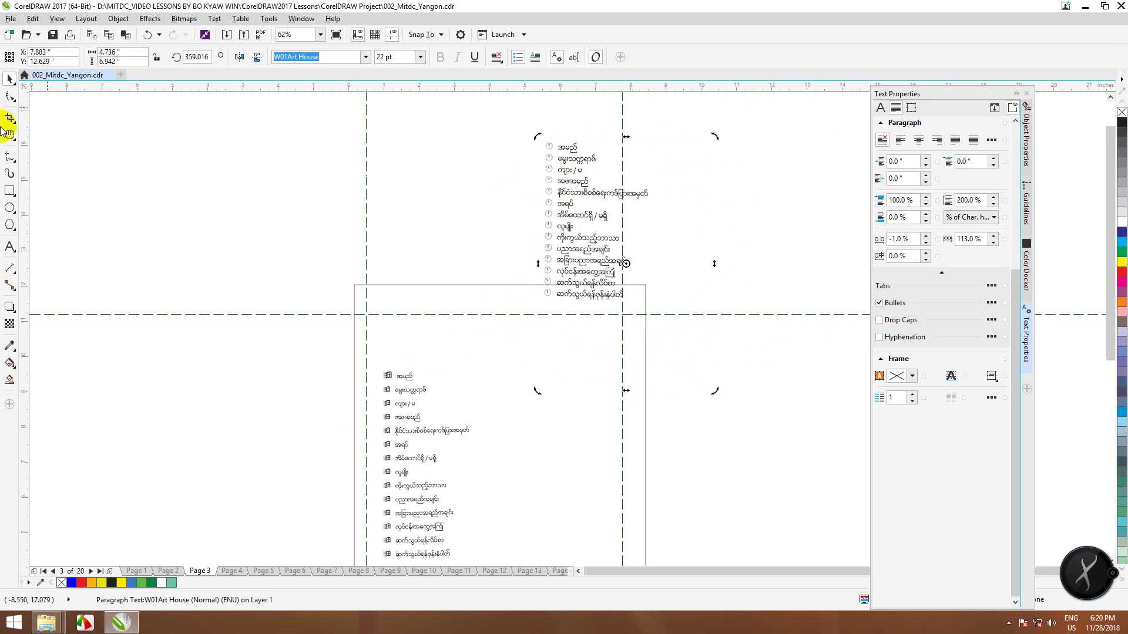
pyautogui.click(575, 170)
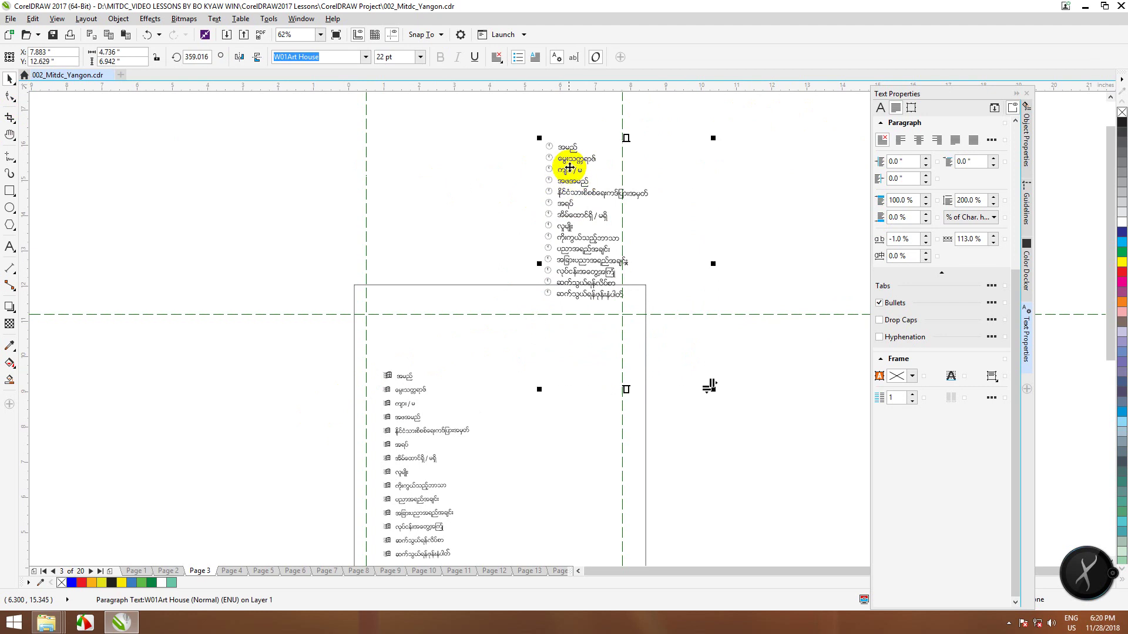
pyautogui.moveTo(575, 168); pyautogui.dragTo(642, 169)
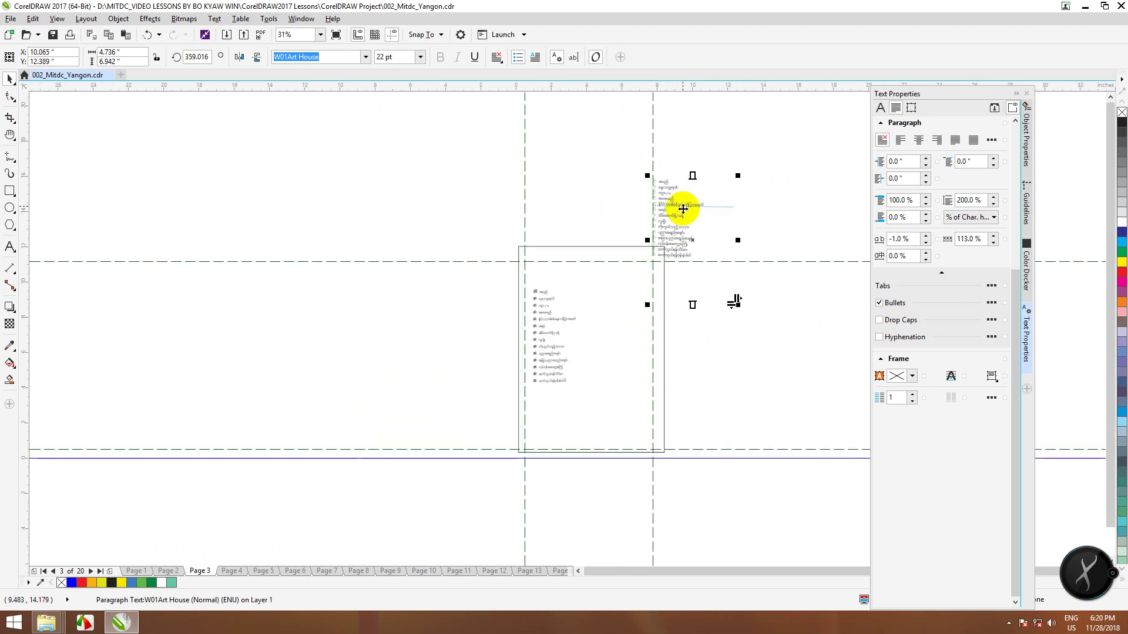
# - Move the Windows-logo list up to the page's upper margin and reduce its frame to about 2.7 by 5.7 in
pyautogui.moveTo(420, 433); pyautogui.dragTo(429, 388)
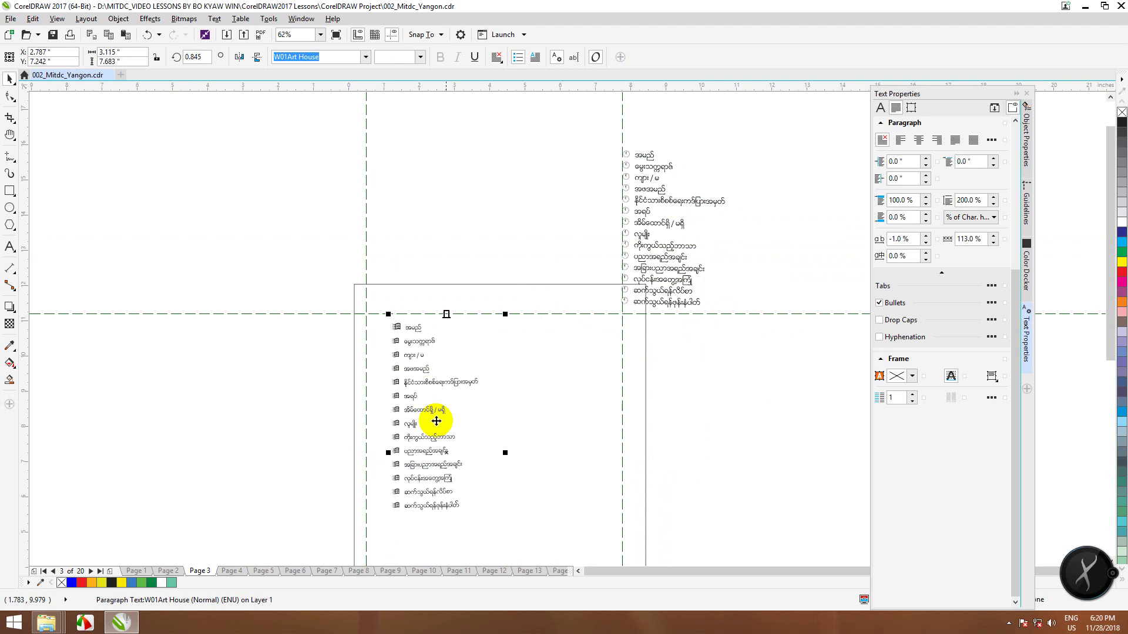
pyautogui.scroll(-2, 465, 467)
pyautogui.moveTo(484, 529); pyautogui.dragTo(453, 501)
pyautogui.scroll(1, 486, 479)
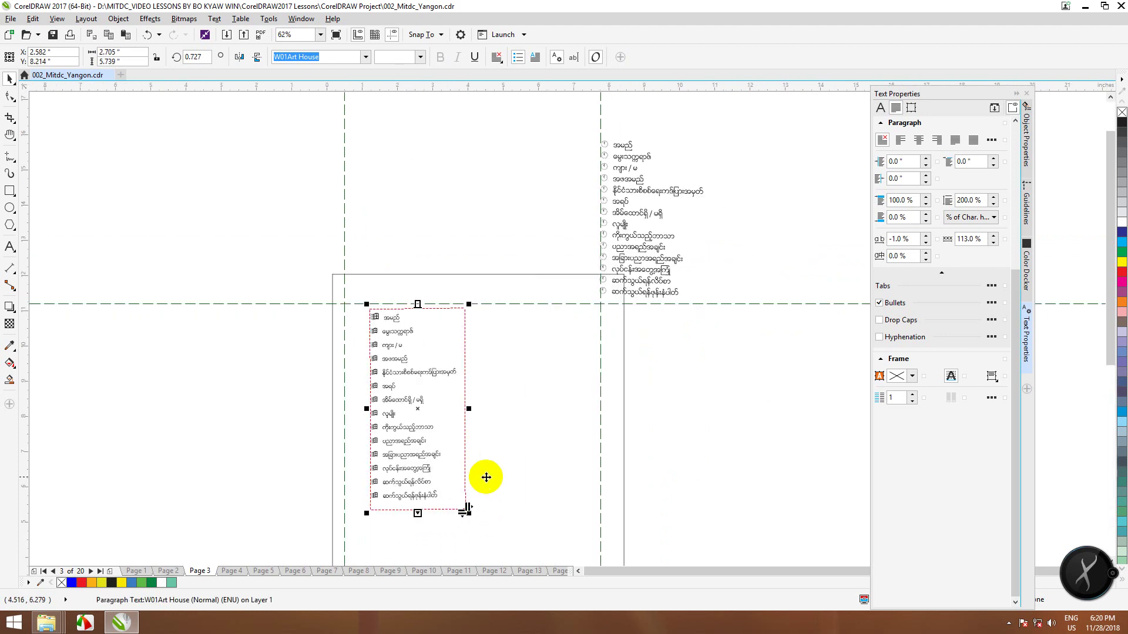
# - Reduce the clock-bulleted list's frame to about 3.2 by 5.4 in and move it onto the page beside the Windows-logo list
pyautogui.click(638, 214)
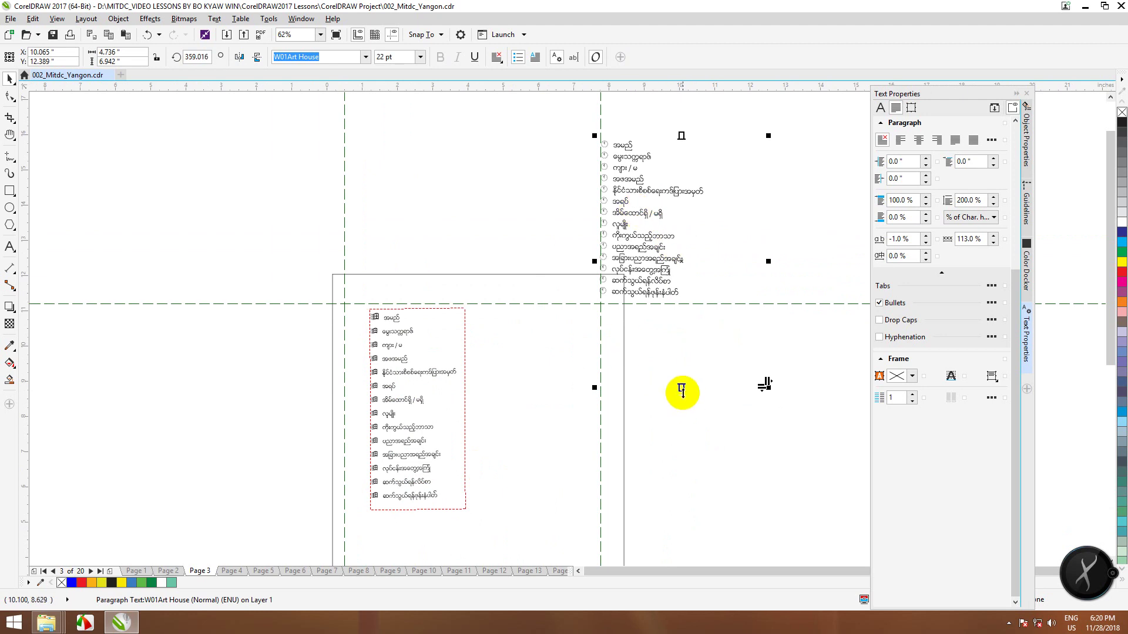
pyautogui.moveTo(684, 389); pyautogui.dragTo(681, 315)
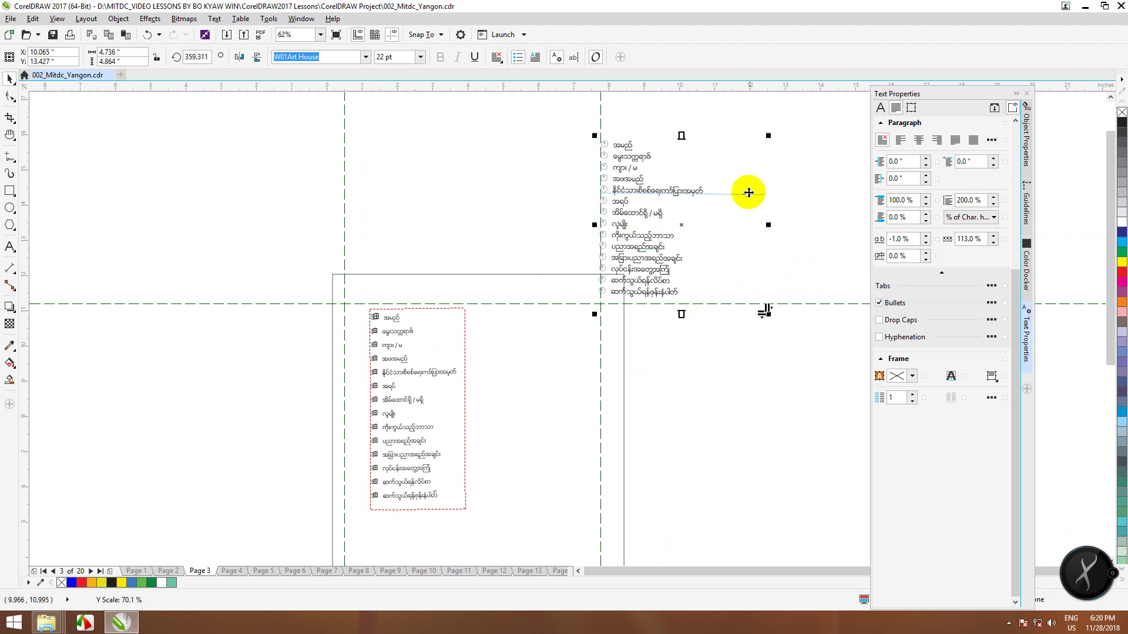
pyautogui.moveTo(772, 137); pyautogui.dragTo(785, 118)
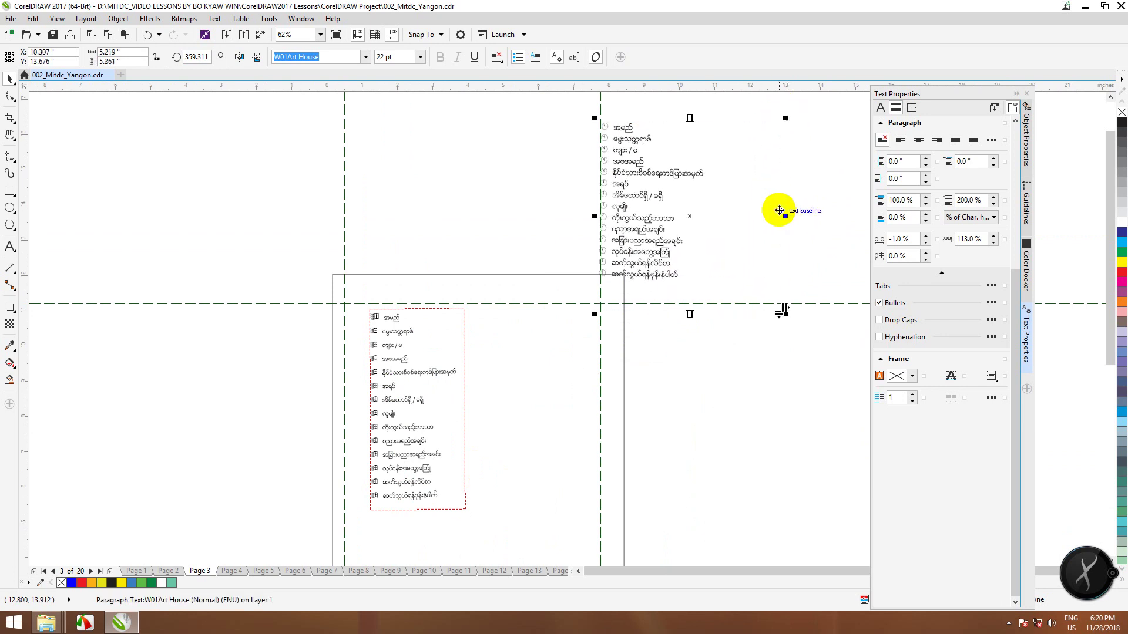
pyautogui.moveTo(786, 217); pyautogui.dragTo(713, 219)
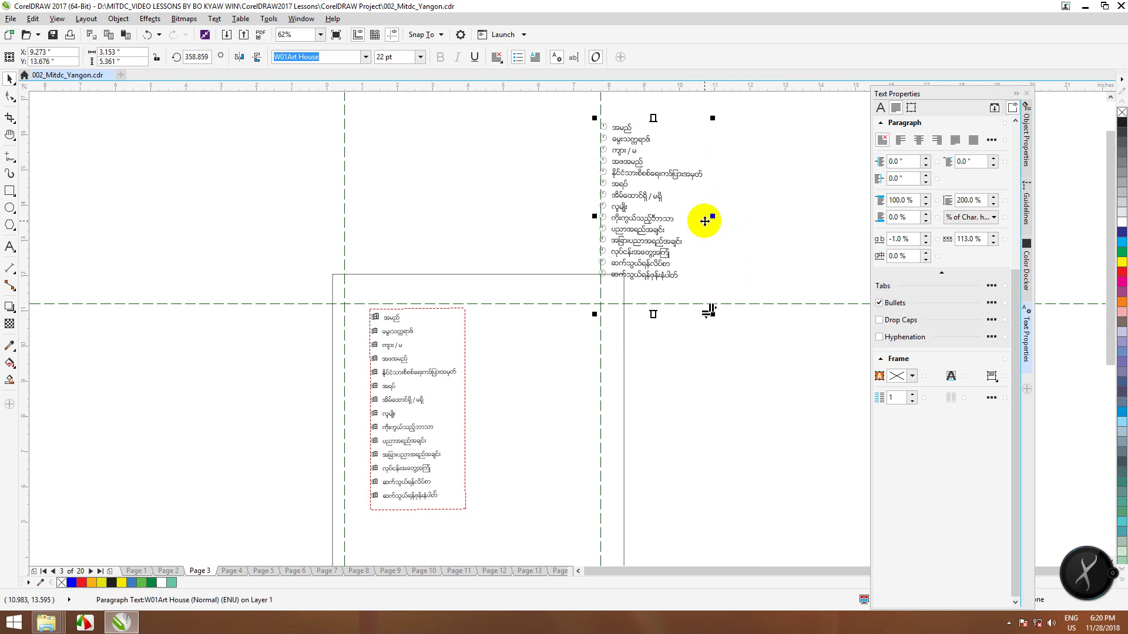
pyautogui.moveTo(631, 169); pyautogui.dragTo(520, 351)
# - Select all the text in the clock-bulleted list and fill it with yellow #FFDD00
pyautogui.scroll(2, 534, 369)
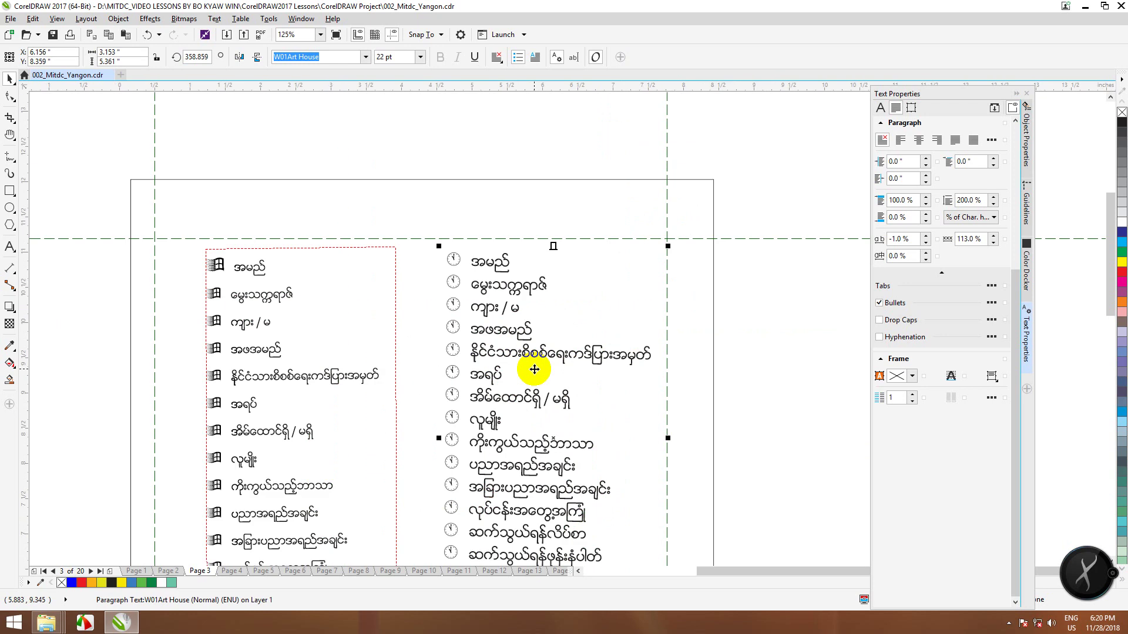
pyautogui.press('h')
pyautogui.moveTo(570, 418); pyautogui.dragTo(568, 304)
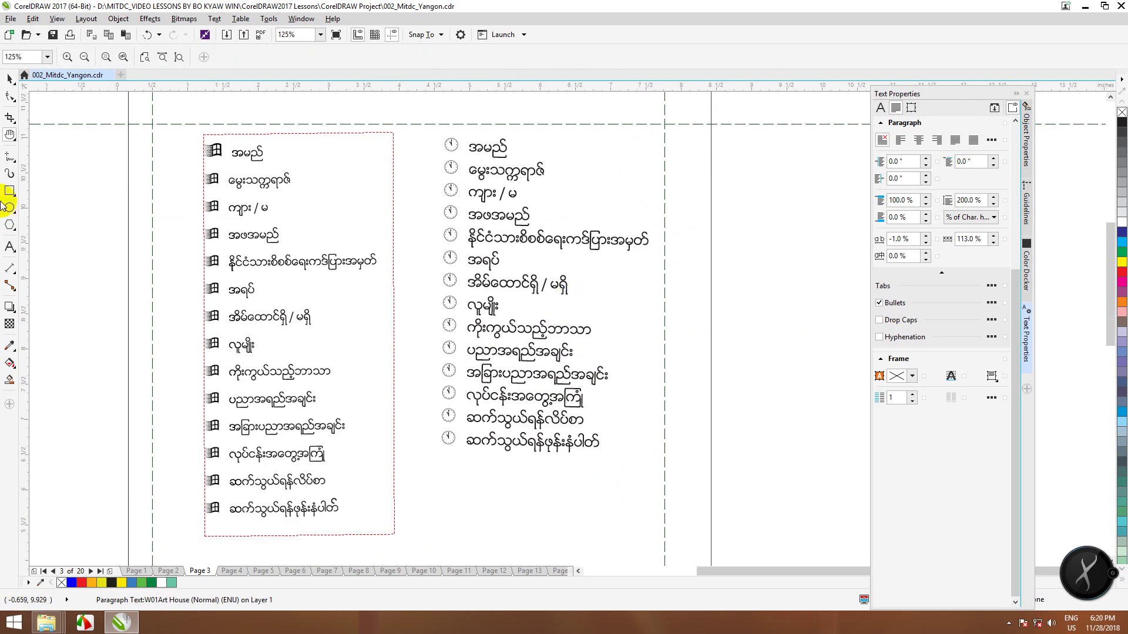
pyautogui.click(9, 246)
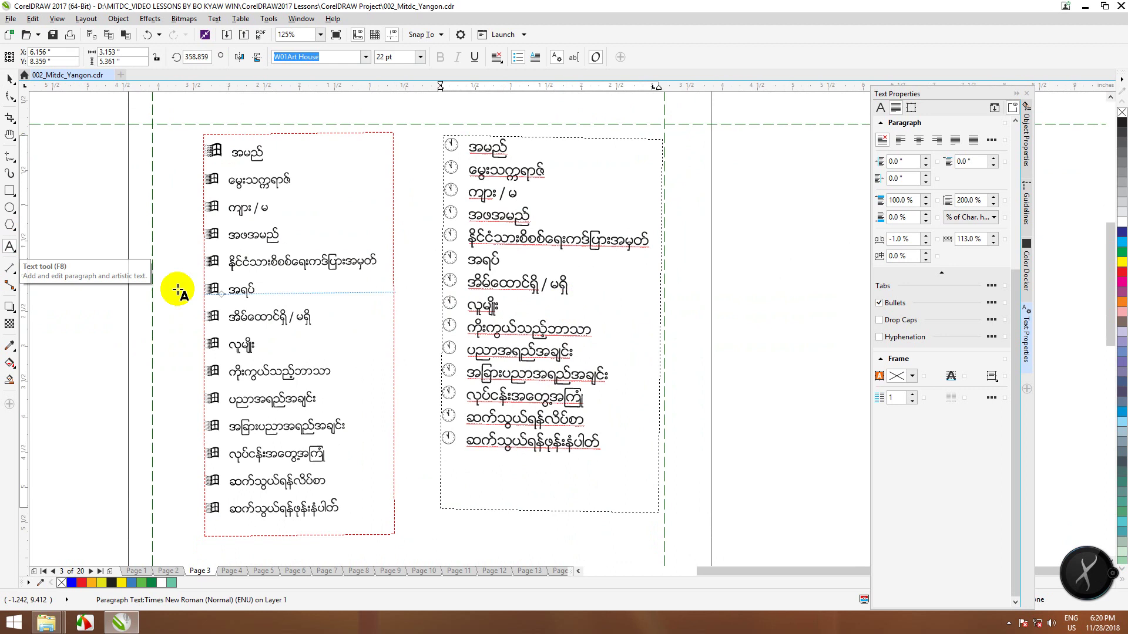
pyautogui.click(464, 188)
pyautogui.moveTo(458, 144); pyautogui.dragTo(605, 441)
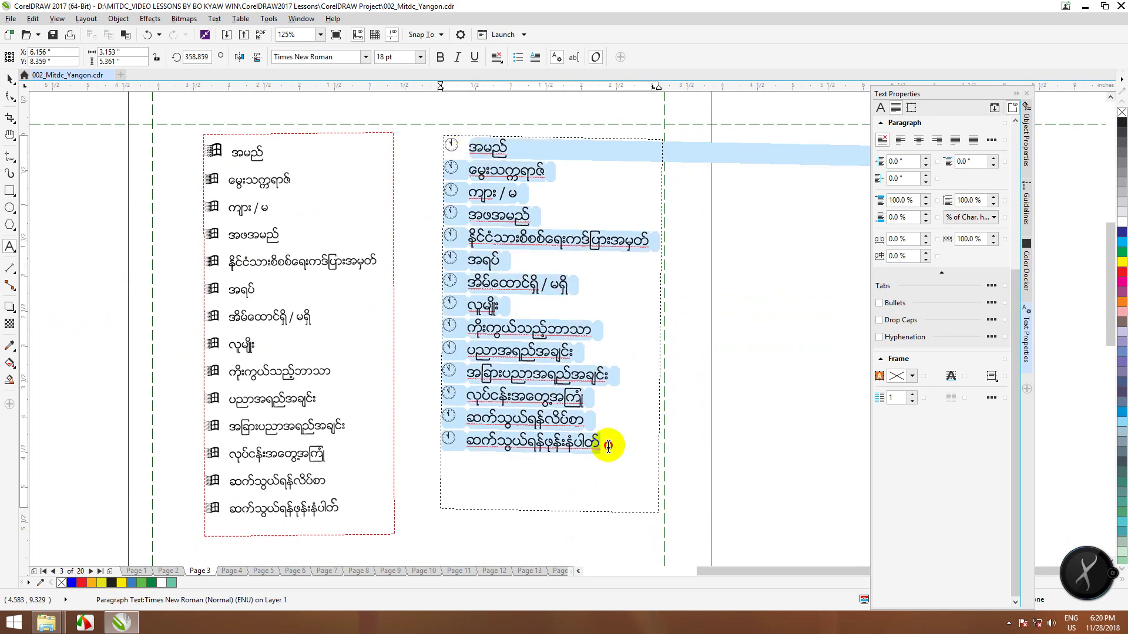
pyautogui.click(611, 460)
pyautogui.hotkey('ctrl', 'a')
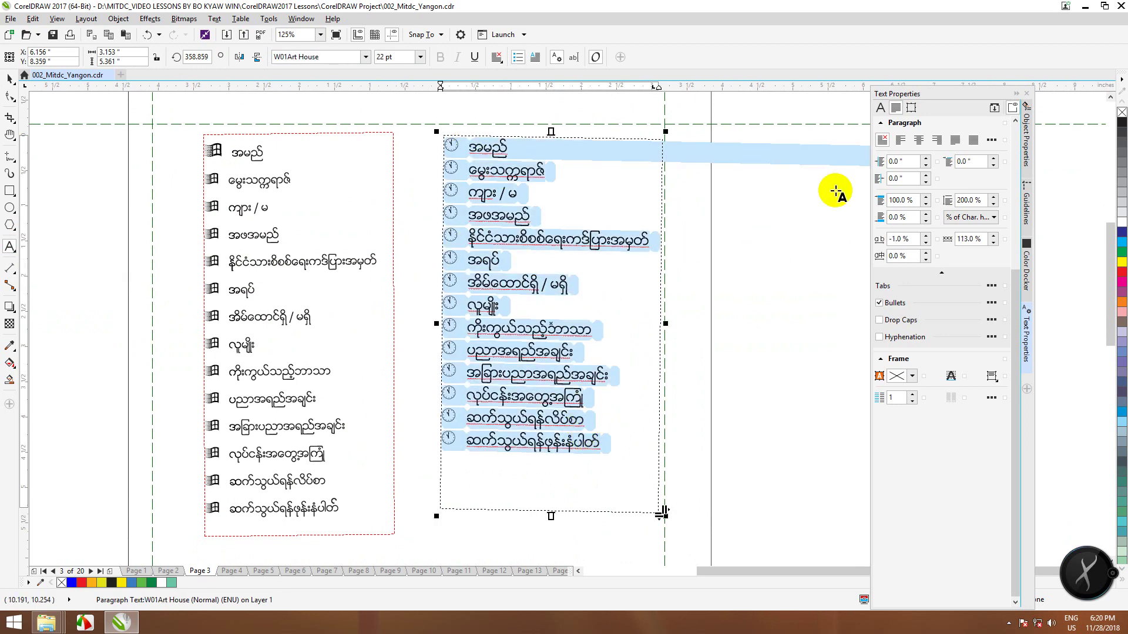
pyautogui.hotkey('ctrl', 't')
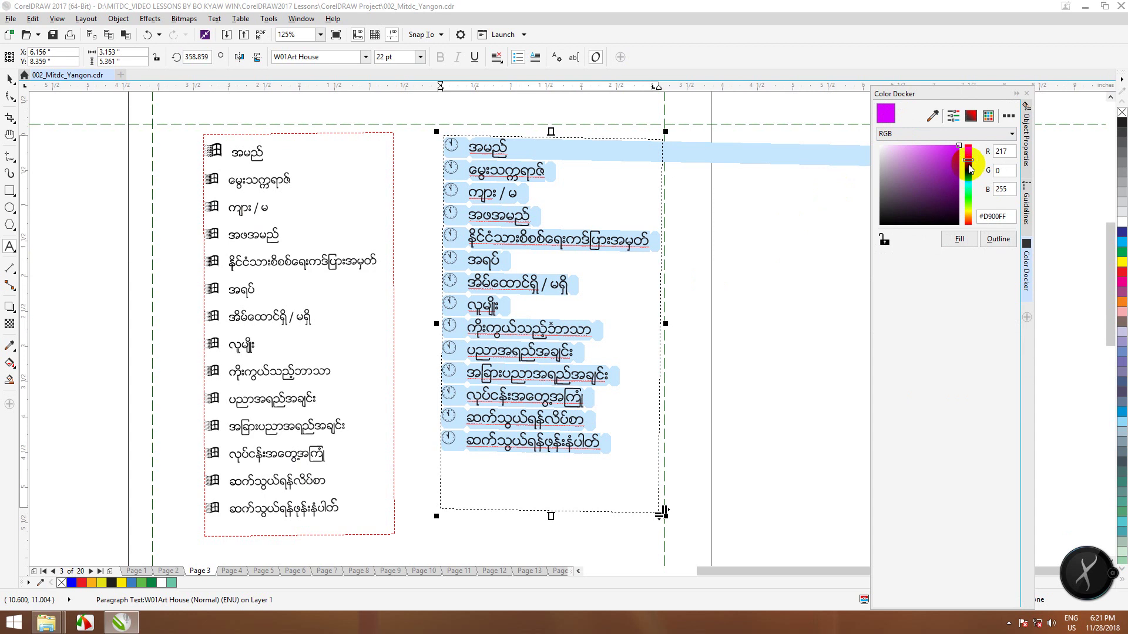
pyautogui.moveTo(970, 221); pyautogui.dragTo(968, 214)
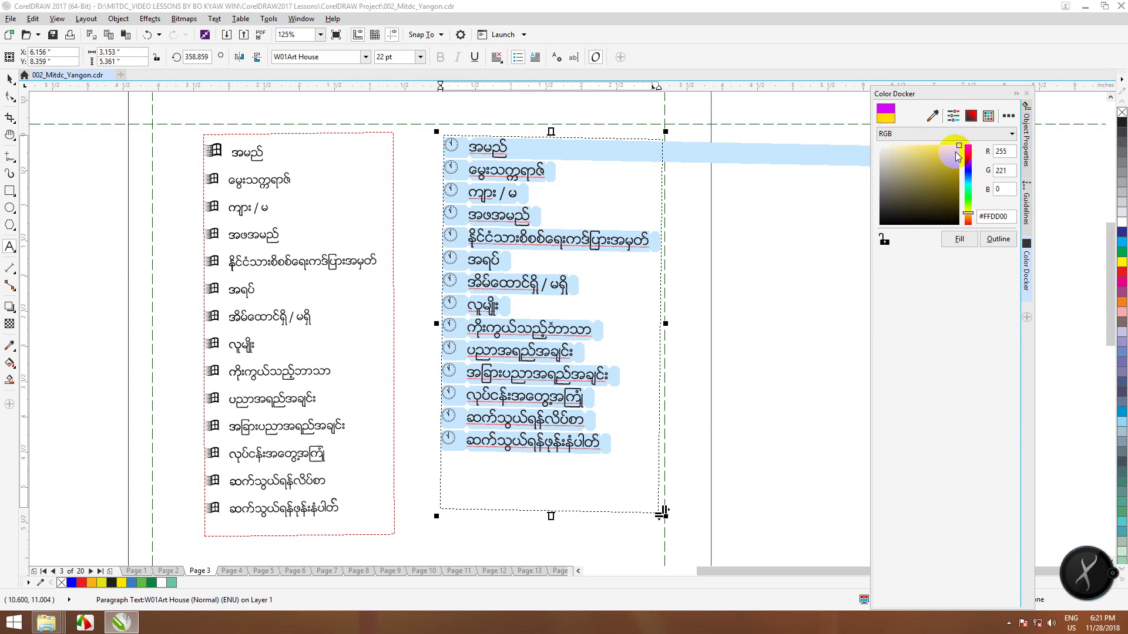
pyautogui.click(959, 240)
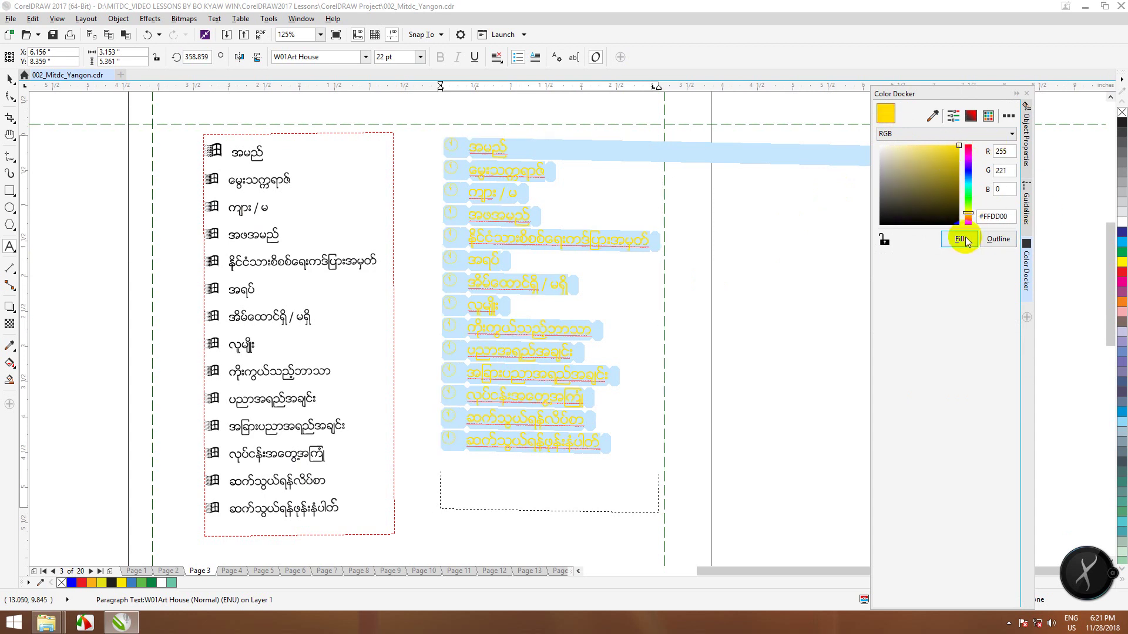
# - Recolor all the text in the clock-bulleted list with blue #002BFF
pyautogui.click(514, 206)
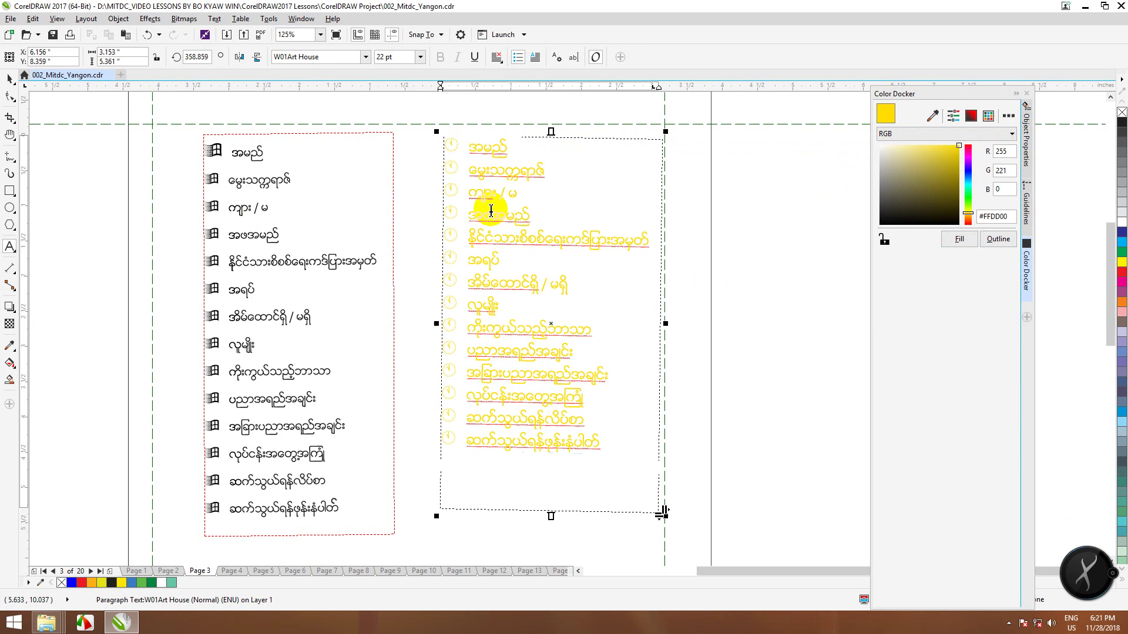
pyautogui.hotkey('ctrl', 'a')
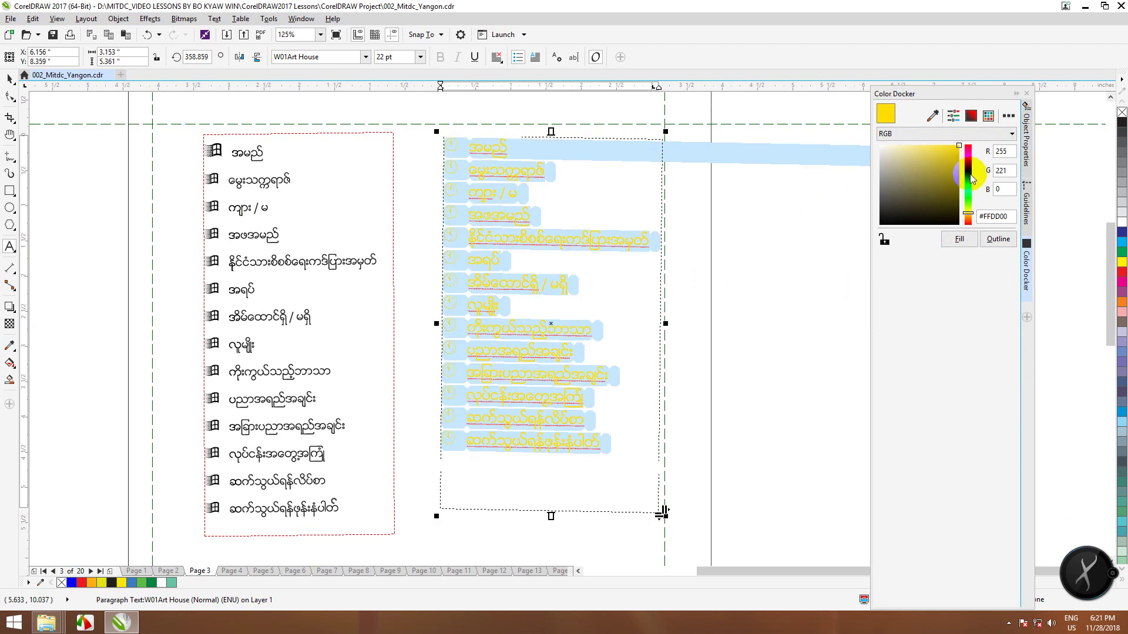
pyautogui.click(971, 174)
pyautogui.click(957, 246)
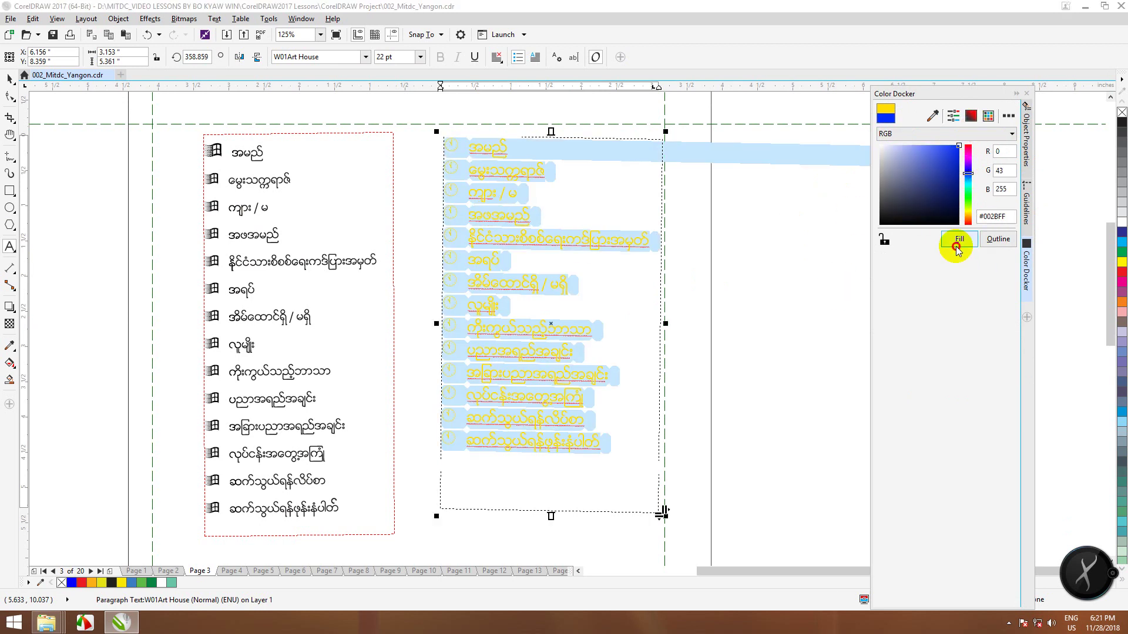
pyautogui.click(519, 238)
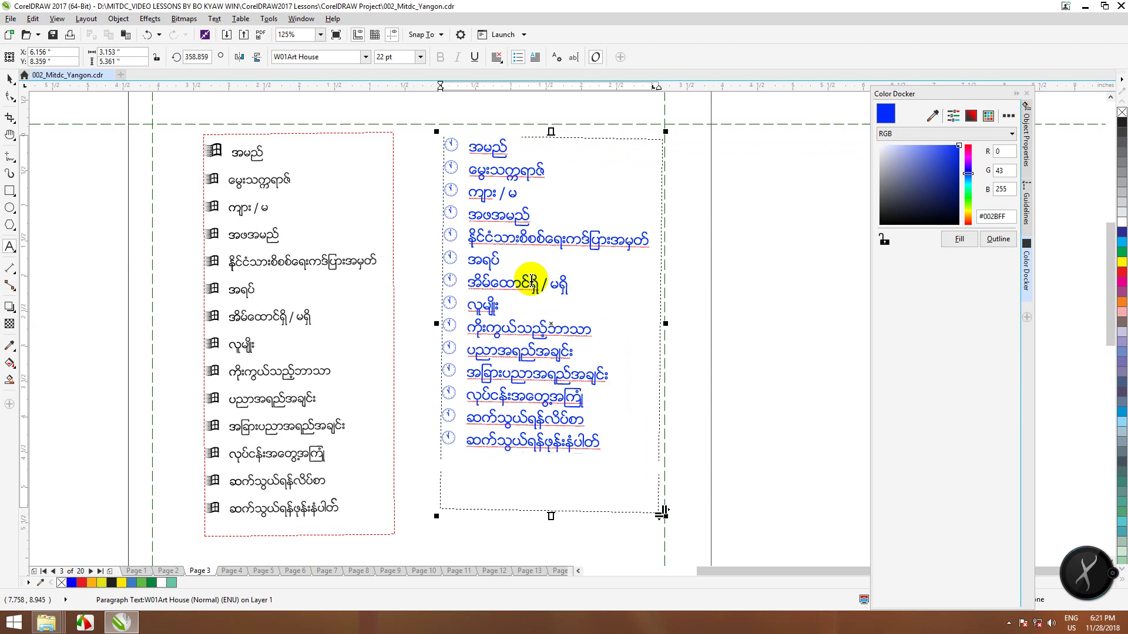
# - Select all the text in the Windows-logo list and fill it with bright green #1EFF00
pyautogui.click(233, 154)
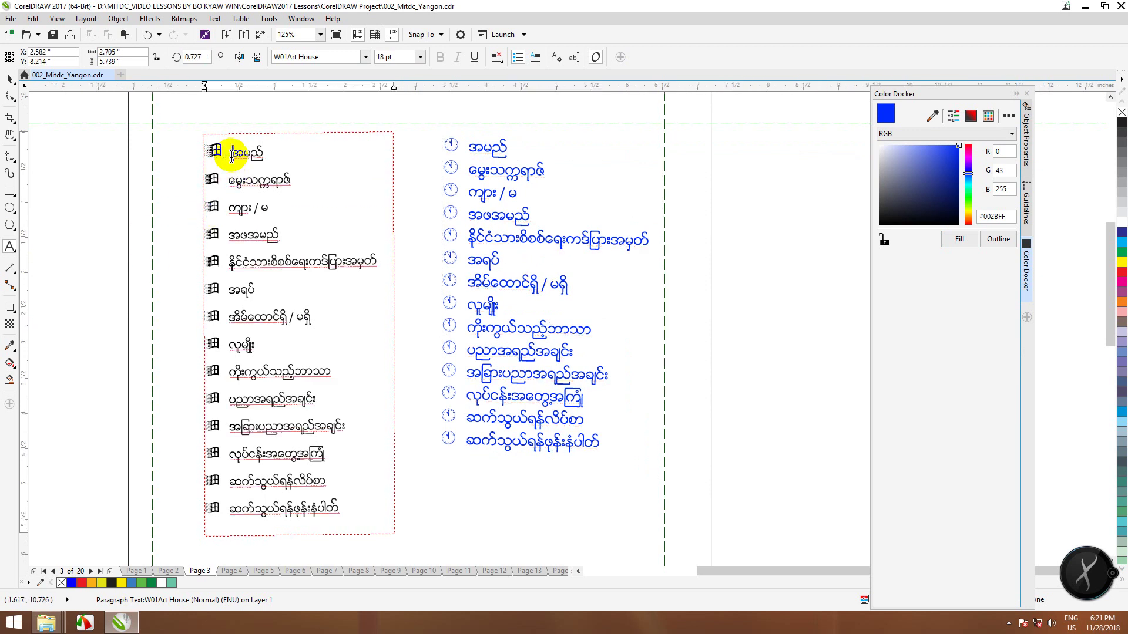
pyautogui.hotkey('ctrl', 'a')
pyautogui.click(219, 142)
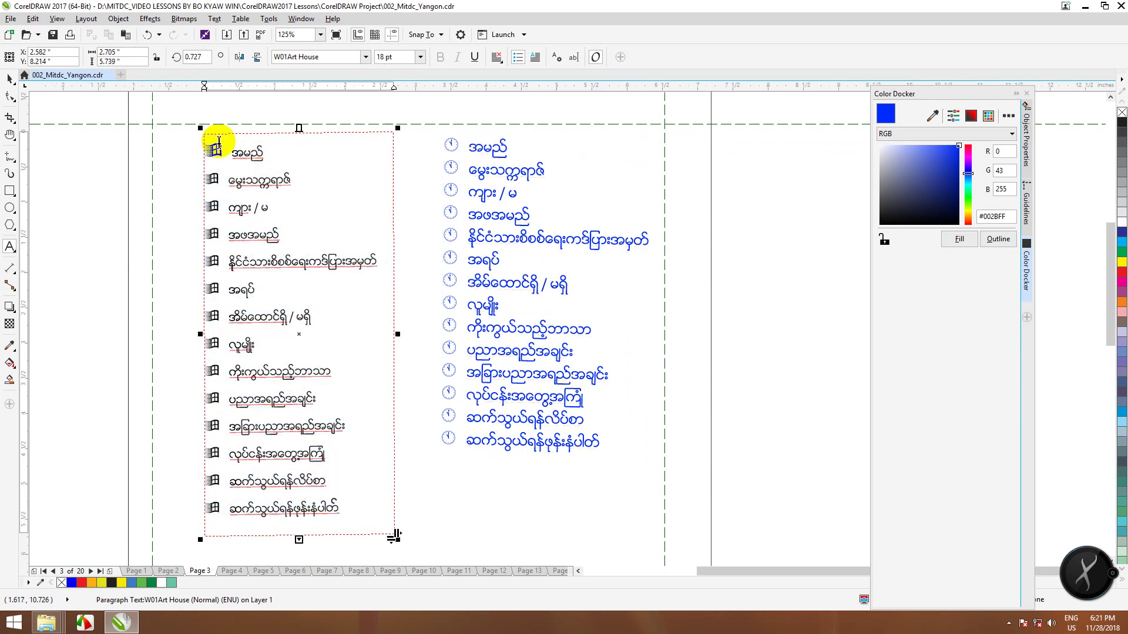
pyautogui.moveTo(207, 144); pyautogui.dragTo(396, 523)
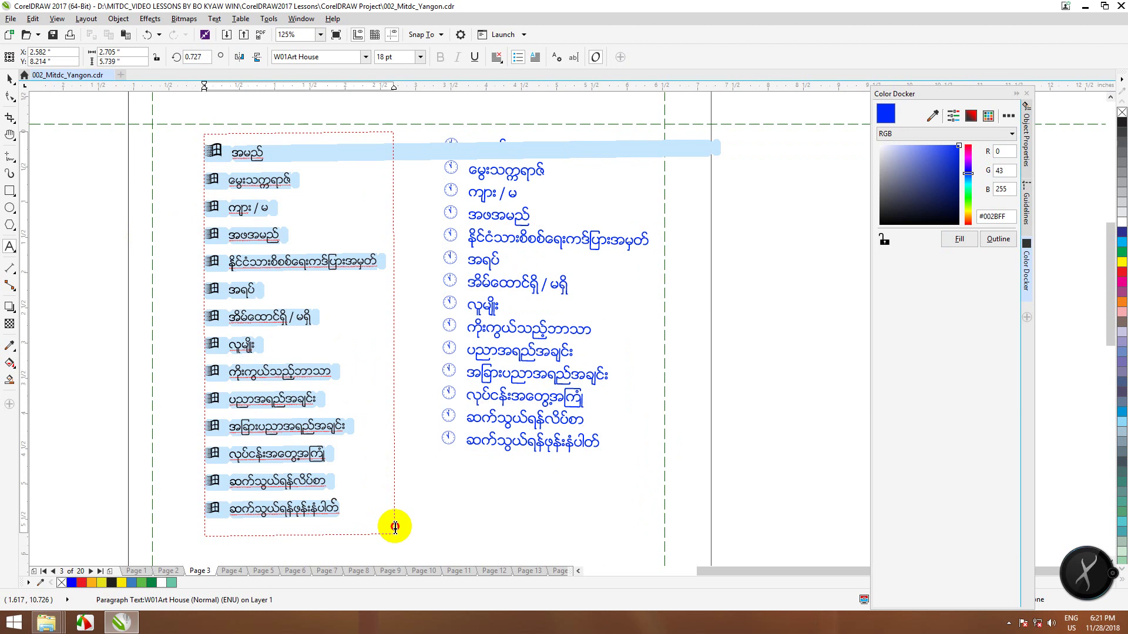
pyautogui.moveTo(973, 210); pyautogui.dragTo(968, 199)
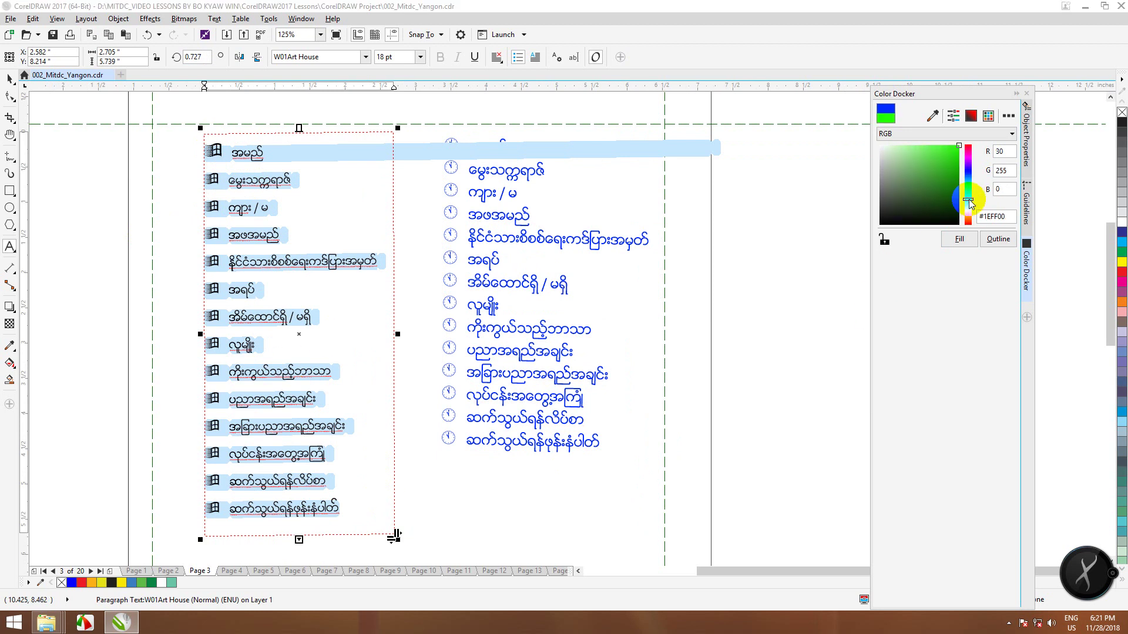
pyautogui.click(950, 246)
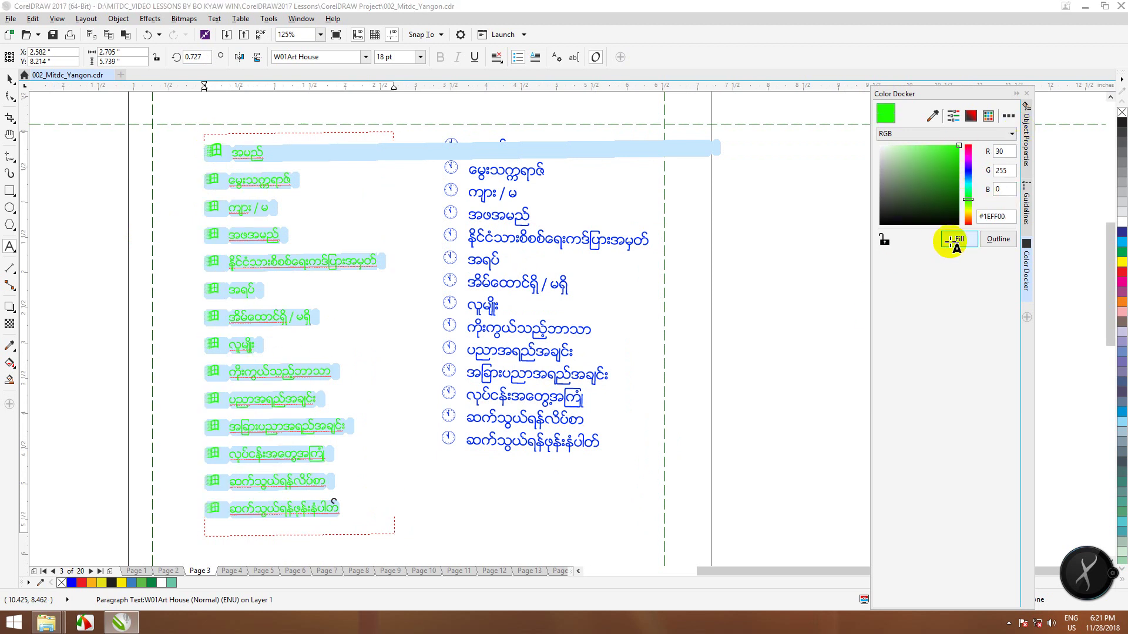
pyautogui.click(239, 217)
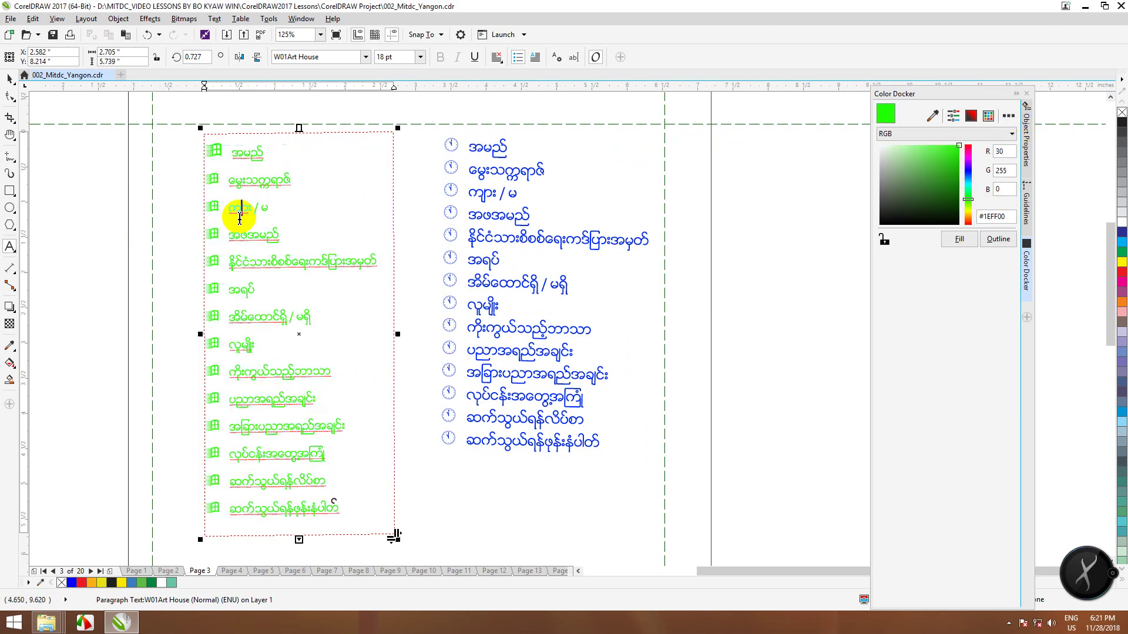
pyautogui.click(358, 510)
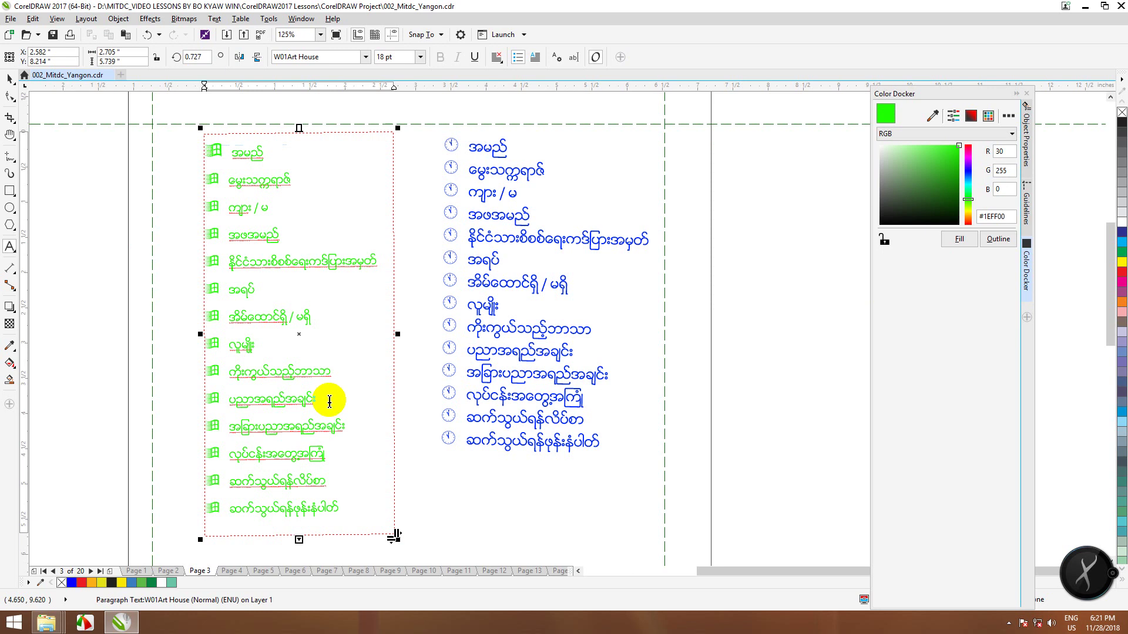
# - Tilt the green Windows-logo list counter-clockwise and rotate the blue clock-bulleted list to about 6.4 degrees
pyautogui.scroll(-2, 330, 402)
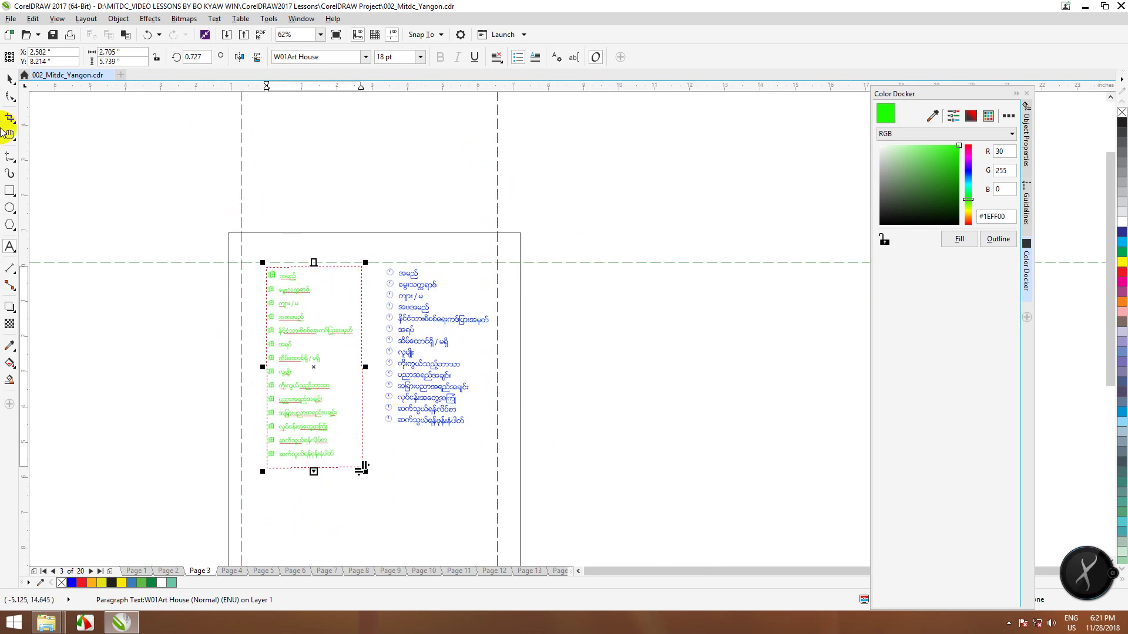
pyautogui.click(10, 79)
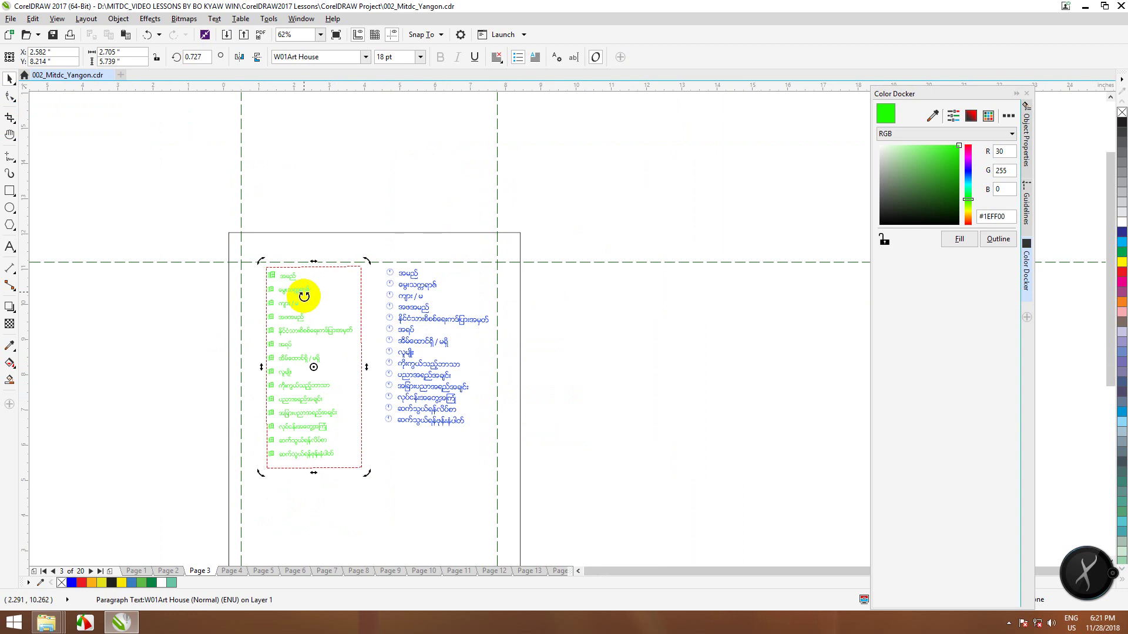
pyautogui.moveTo(366, 260); pyautogui.dragTo(315, 262)
pyautogui.click(426, 300)
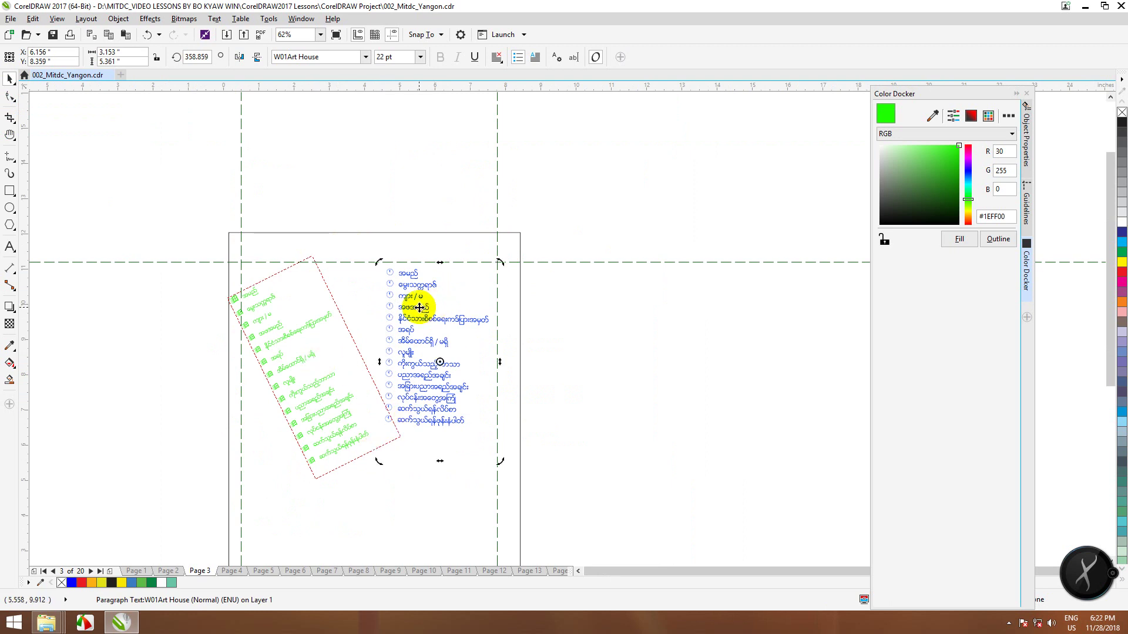
pyautogui.moveTo(500, 262); pyautogui.dragTo(404, 284)
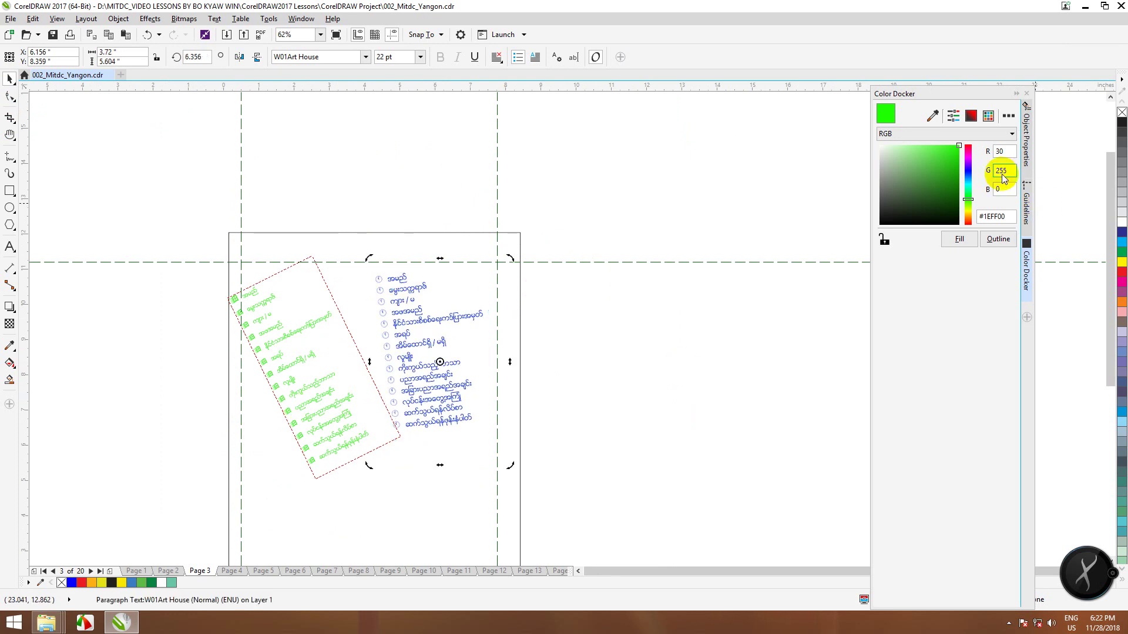
# - Show the text properties of the blue clock-bulleted list and review its character, paragraph and frame settings
pyautogui.click(301, 24)
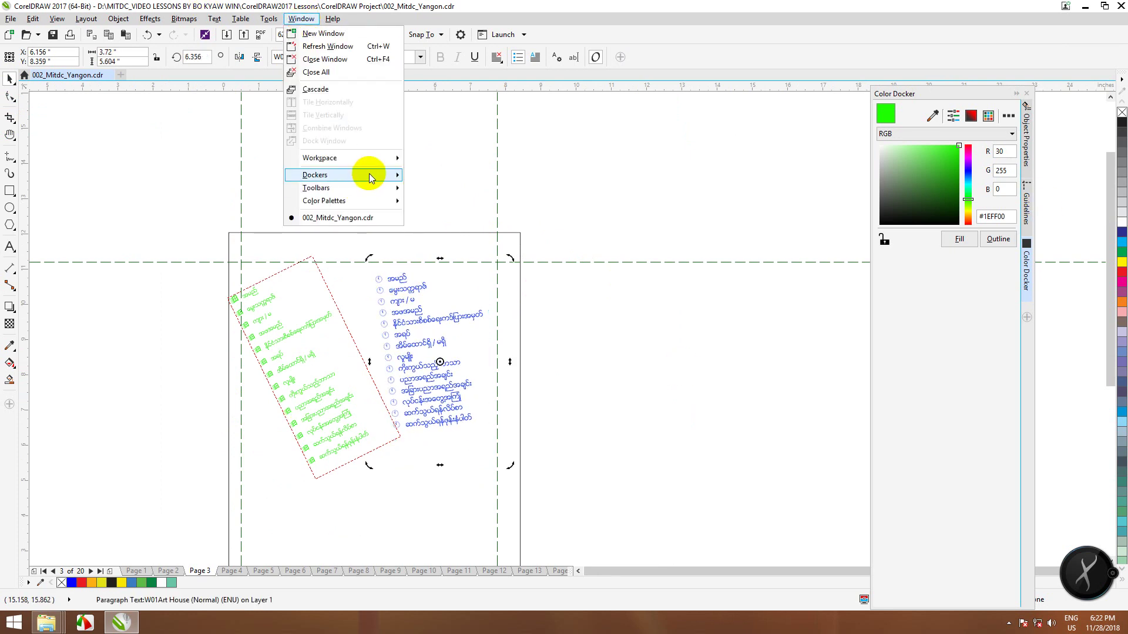
pyautogui.moveTo(370, 174)
pyautogui.moveTo(537, 387)
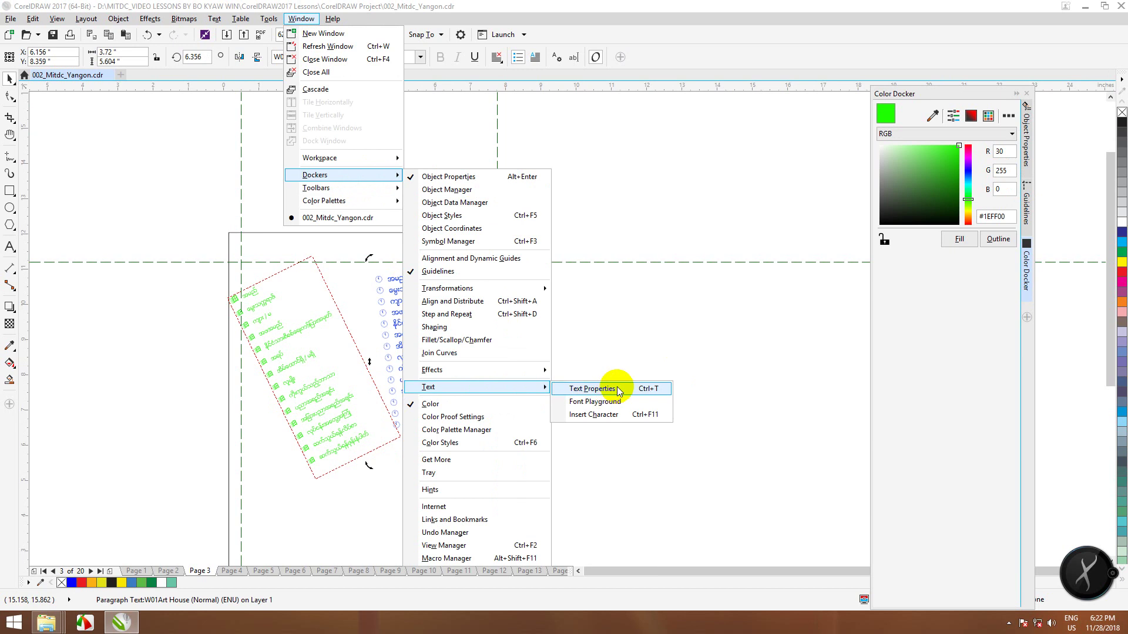
pyautogui.click(689, 330)
pyautogui.hotkey('ctrl', 't')
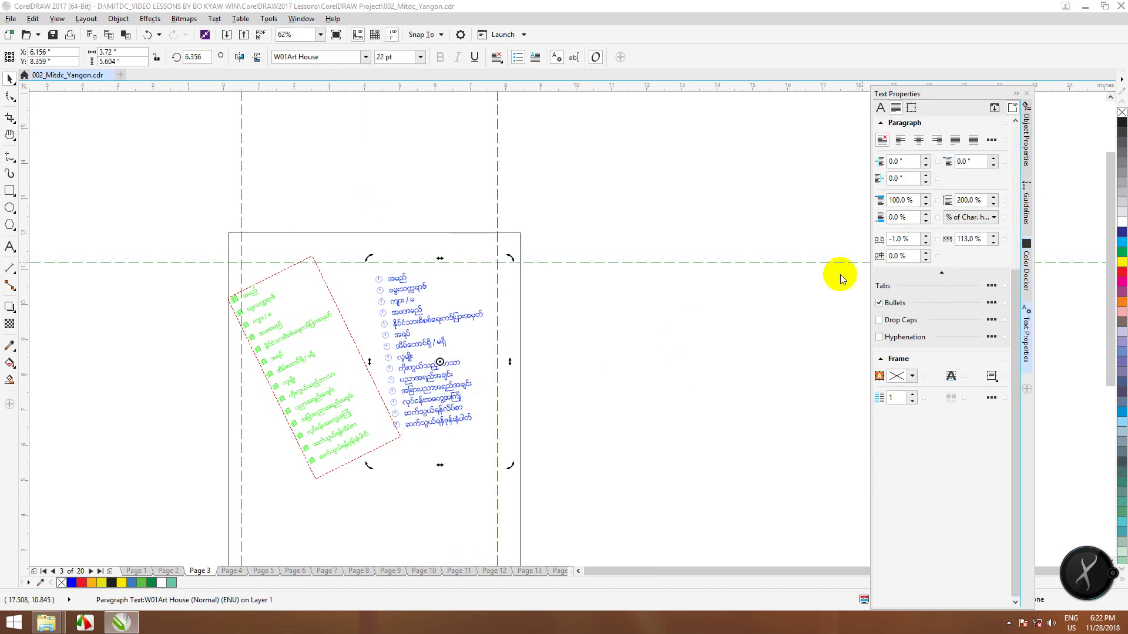
pyautogui.moveTo(951, 96)
pyautogui.mouseDown()
pyautogui.moveTo(788, 111)
pyautogui.moveTo(767, 102)
pyautogui.moveTo(950, 116)
pyautogui.mouseUp()
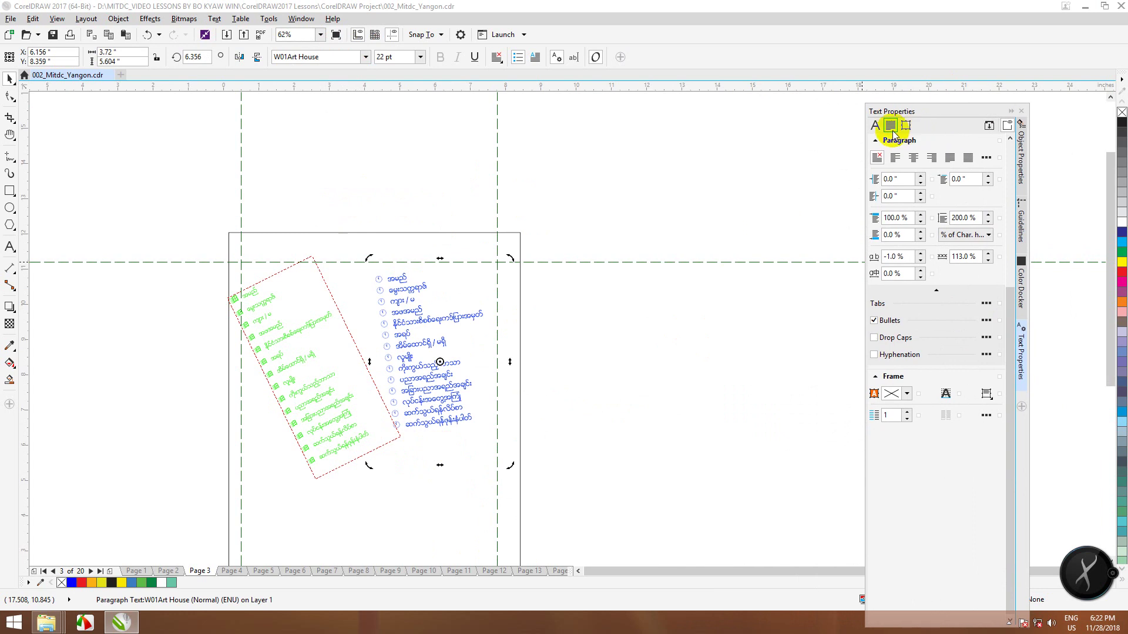
pyautogui.click(875, 125)
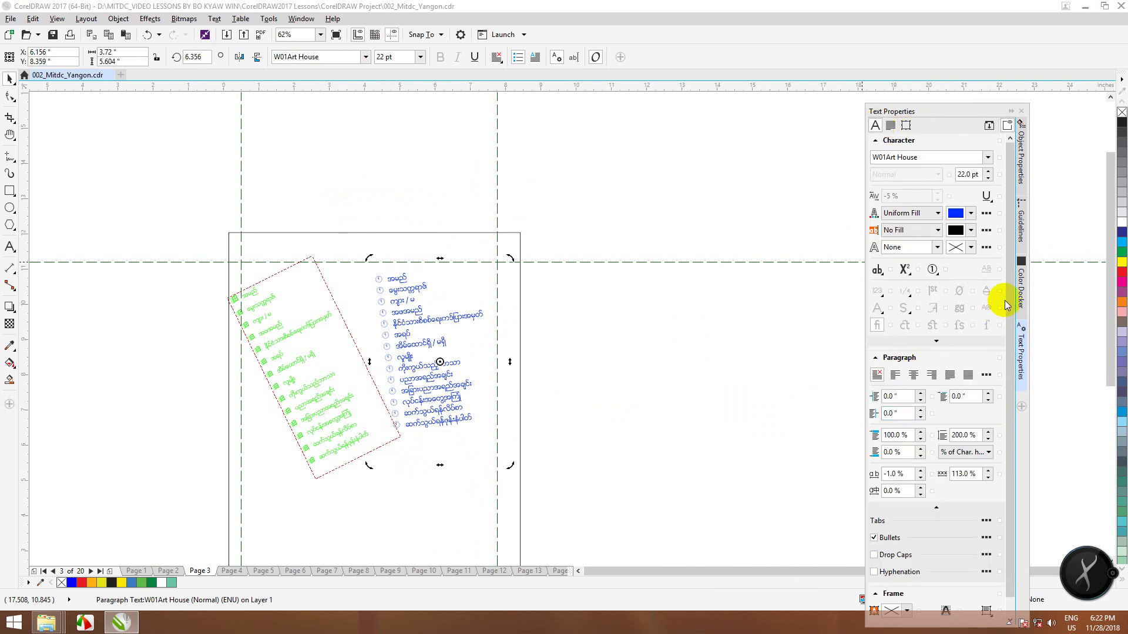
pyautogui.scroll(-1, 1006, 327)
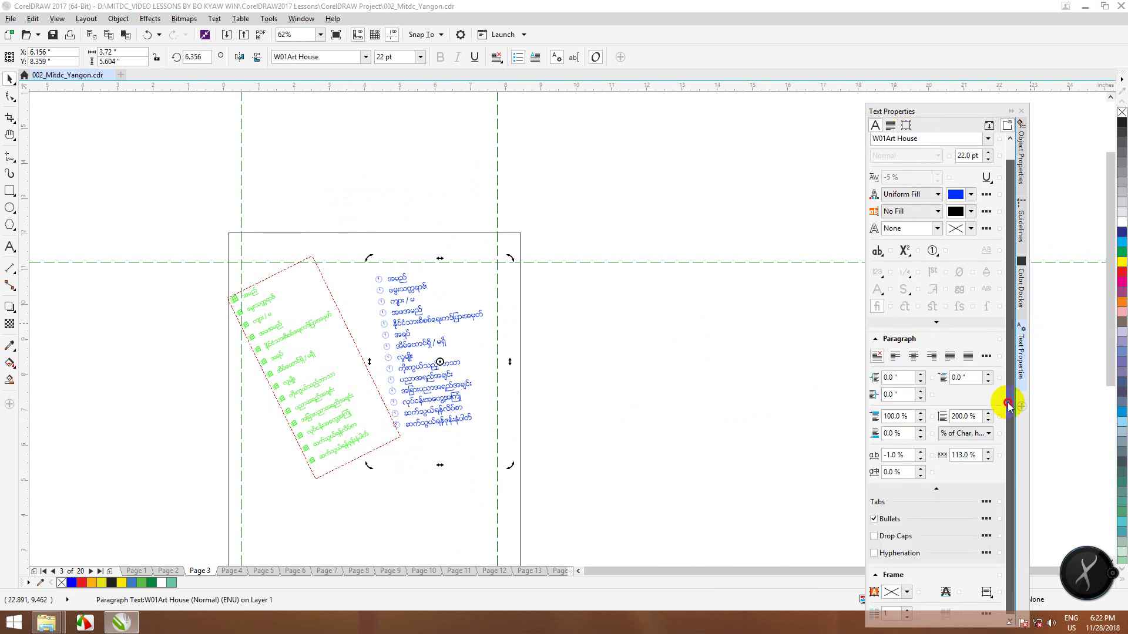
pyautogui.moveTo(1008, 404)
pyautogui.mouseDown()
pyautogui.moveTo(1010, 299)
pyautogui.moveTo(1025, 327)
pyautogui.moveTo(1010, 400)
pyautogui.mouseUp()
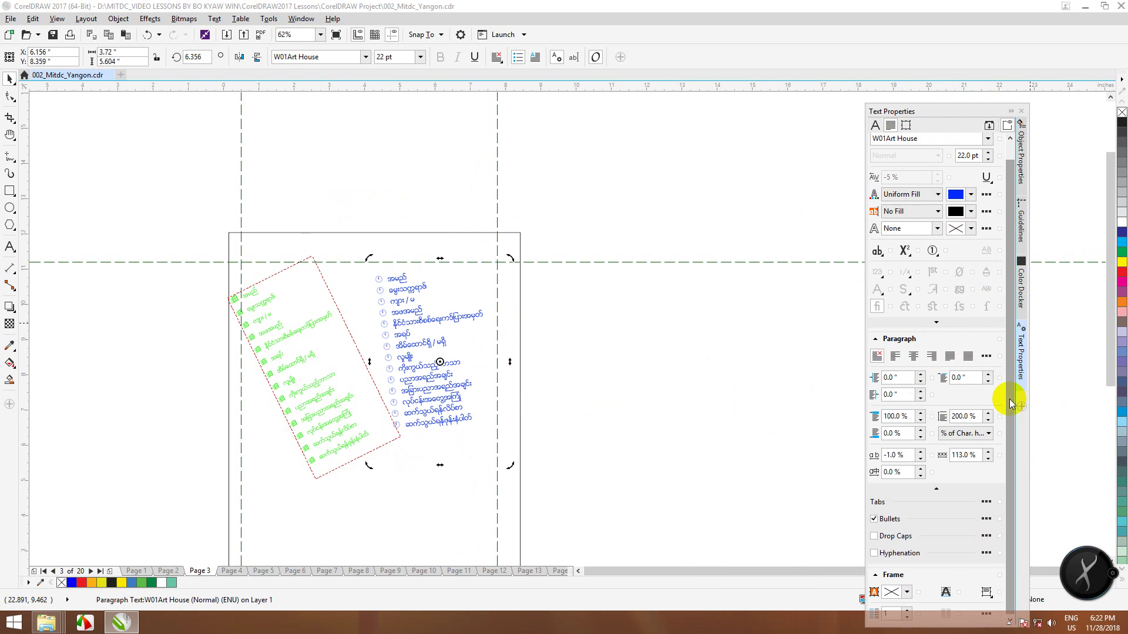